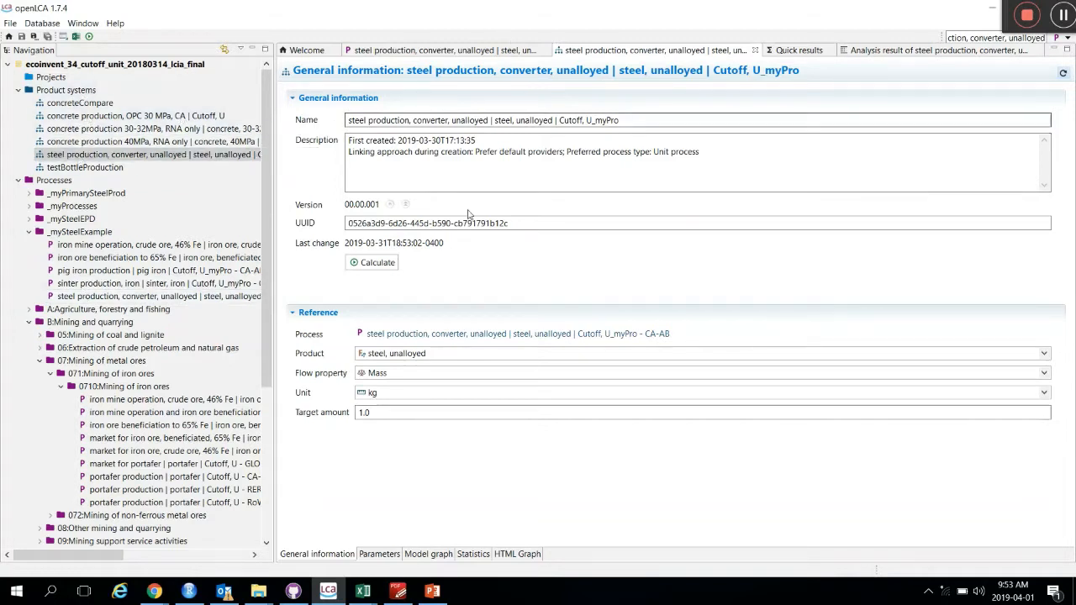
Review the calculation properties for the steel production product system and close them without running a calculation.
{"action": "left_click", "coordinate": [379, 265]}
{"action": "left_click", "coordinate": [380, 264]}
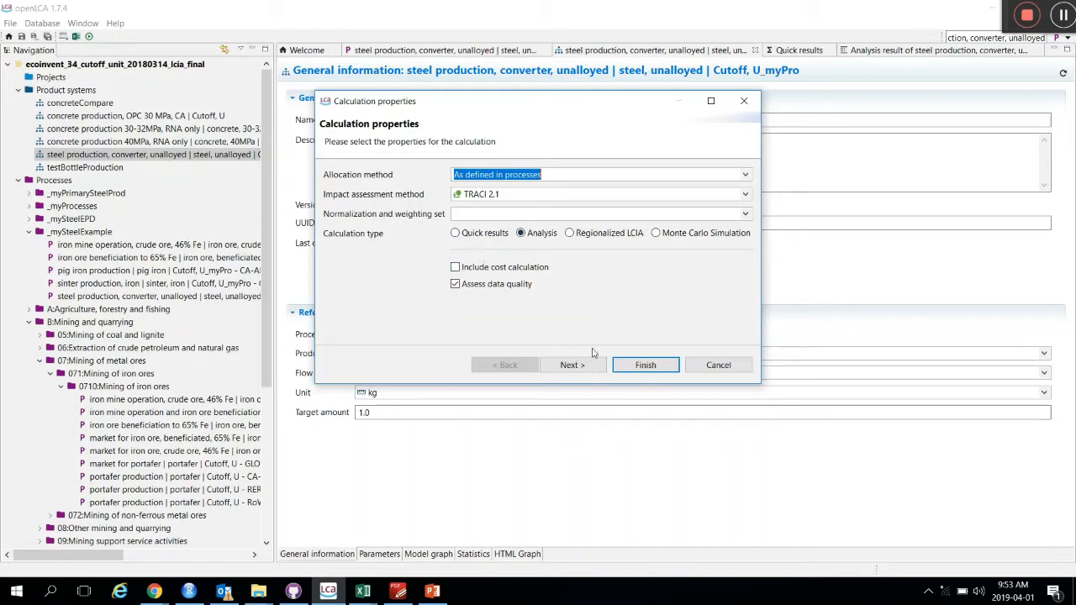
{"action": "left_click", "coordinate": [717, 365]}
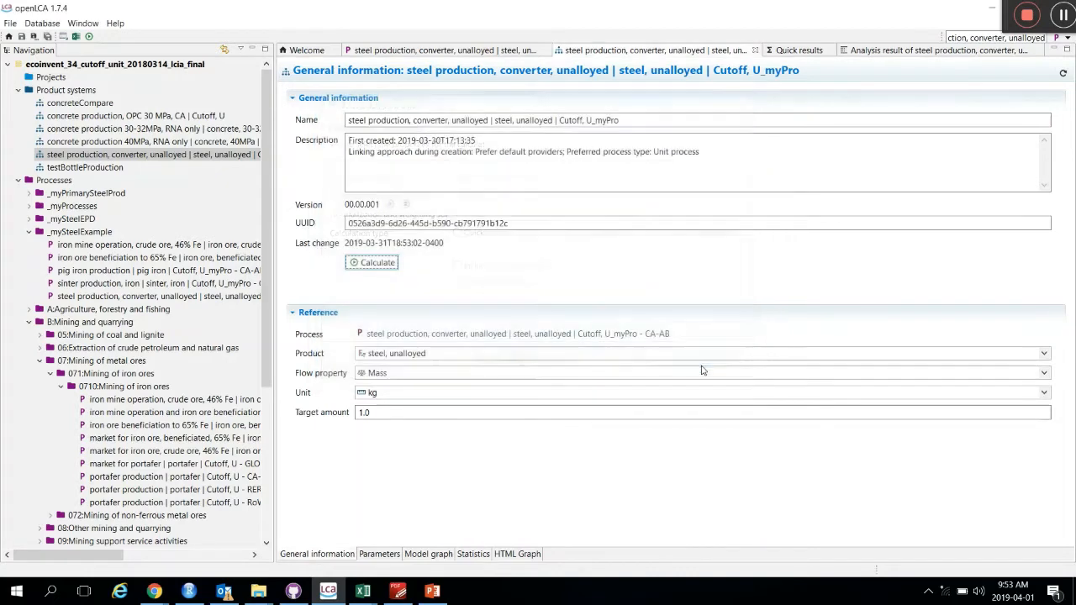
Open the quick results' general information and browse the top 5 contributions to the impact category results.
{"action": "left_click", "coordinate": [792, 50]}
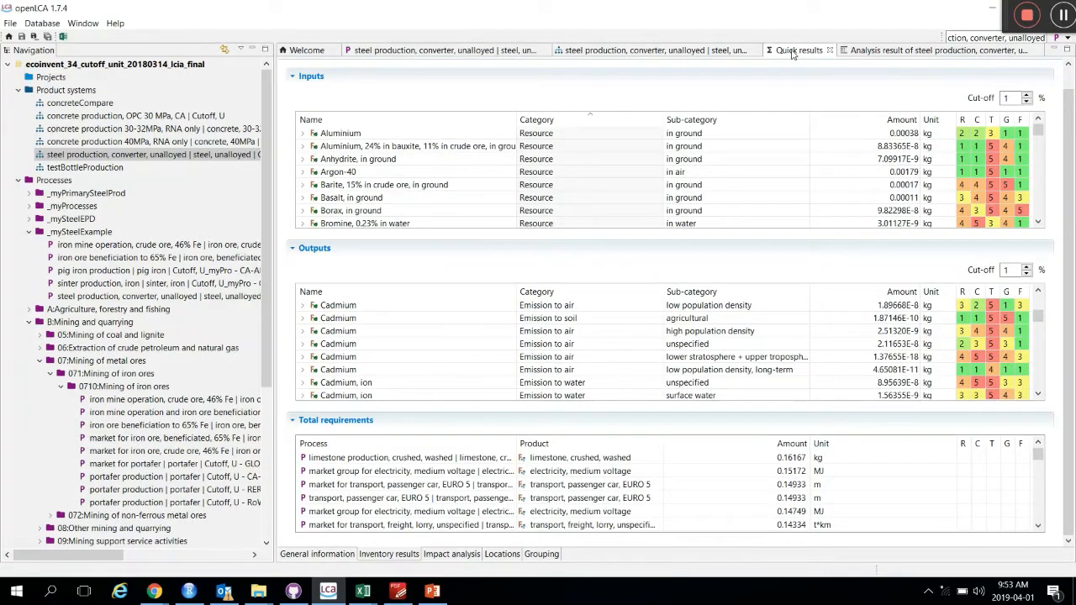
{"action": "left_click", "coordinate": [316, 555]}
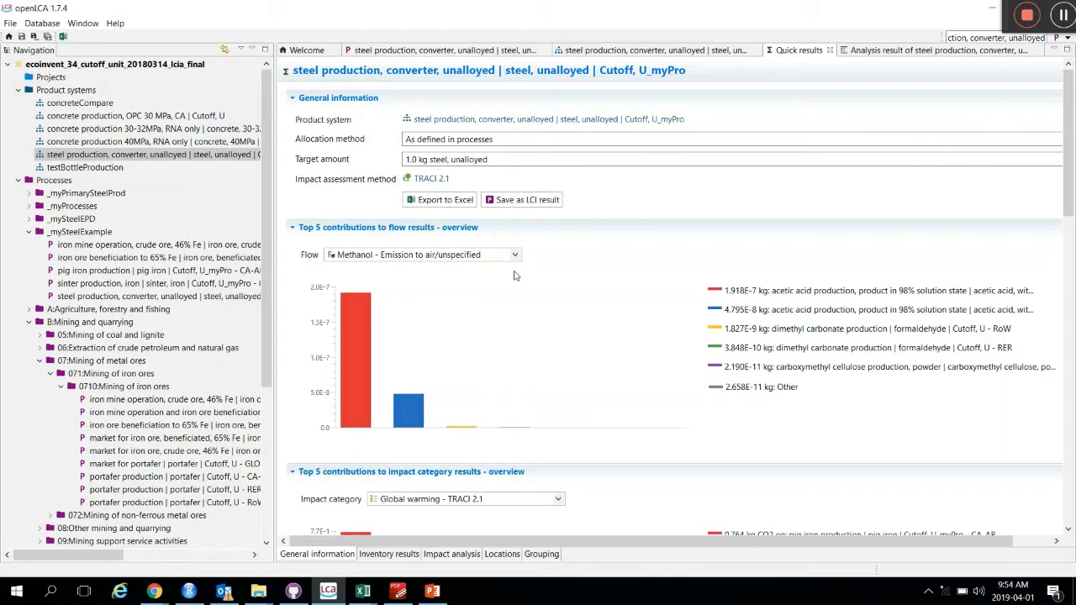
{"action": "scroll", "coordinate": [485, 361], "scroll_direction": "down", "scroll_amount": 5}
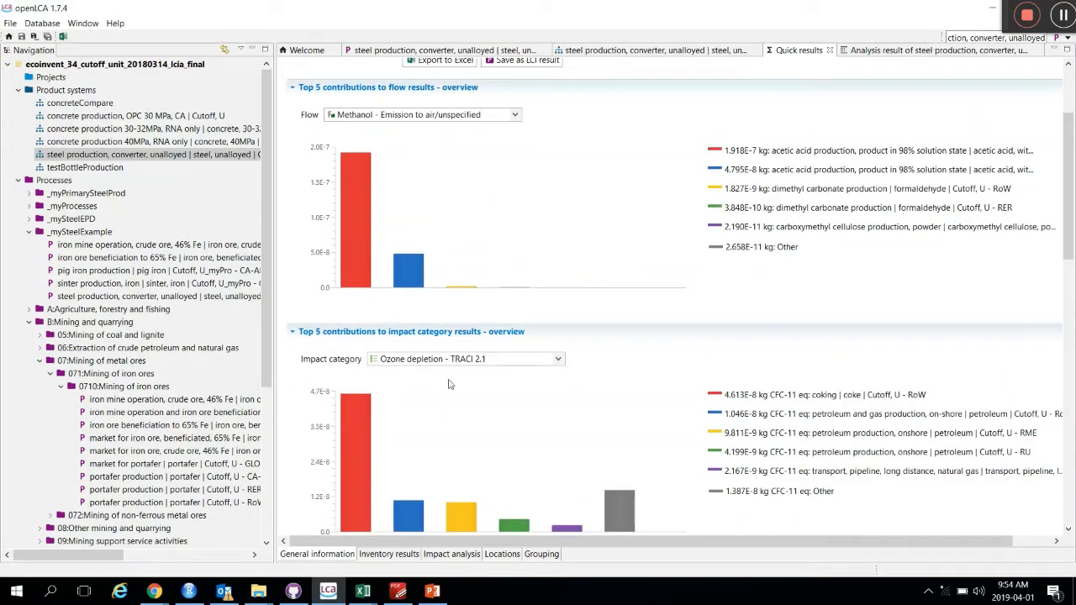
{"action": "scroll", "coordinate": [543, 362], "scroll_direction": "down", "scroll_amount": 2}
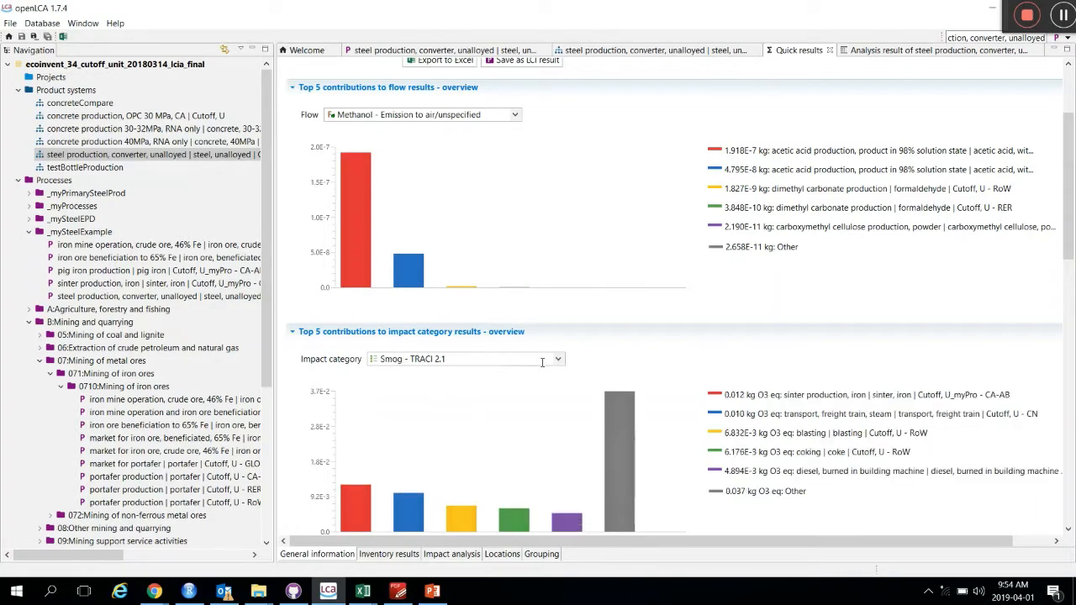
{"action": "scroll", "coordinate": [543, 362], "scroll_direction": "up", "scroll_amount": 1}
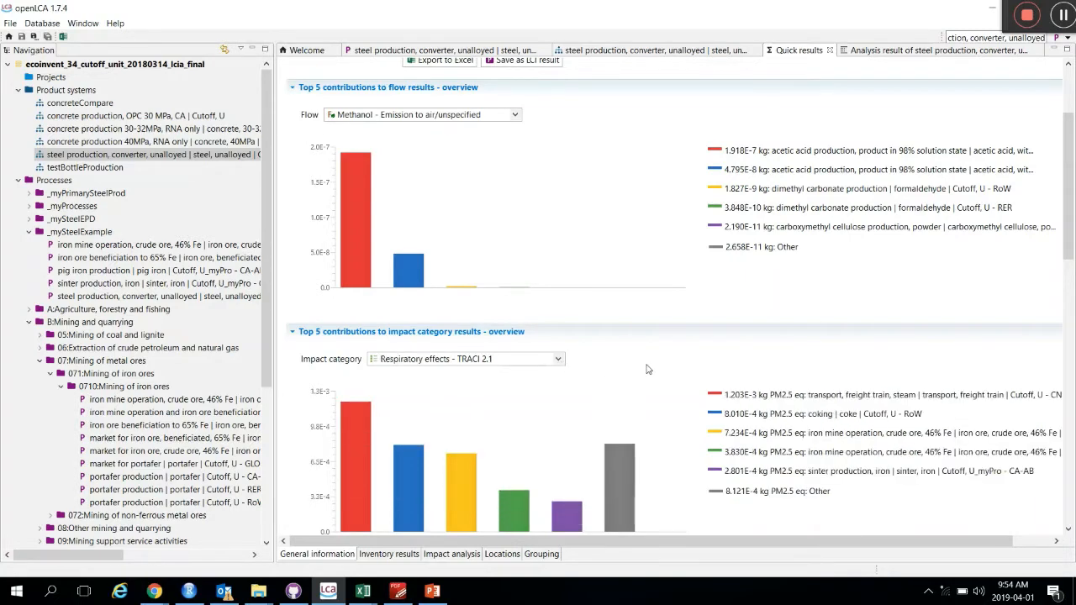
{"action": "scroll", "coordinate": [646, 336], "scroll_direction": "down", "scroll_amount": 3}
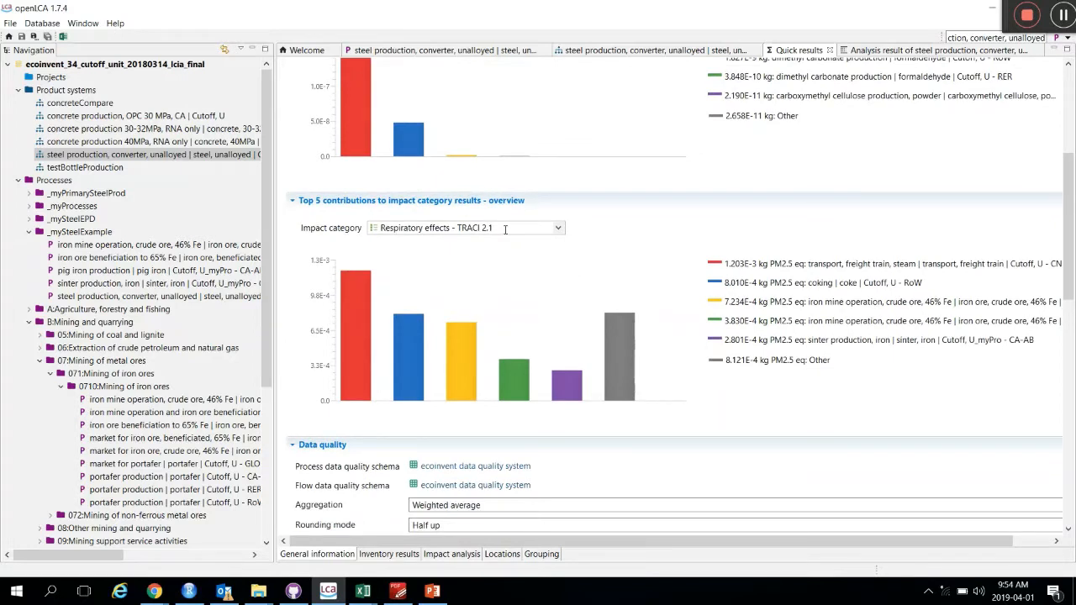
Display the top 5 contributions for the impact category Fossil fuel depletion - TRACI 2.1 and examine the chart.
{"action": "left_click", "coordinate": [558, 228]}
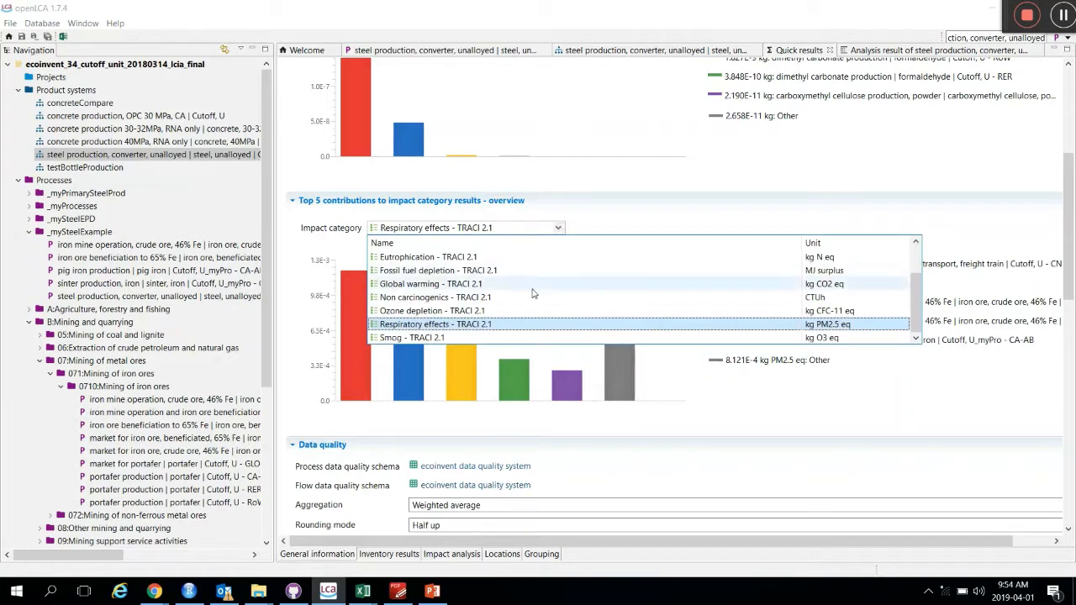
{"action": "scroll", "coordinate": [531, 293], "scroll_direction": "up", "scroll_amount": 1}
{"action": "left_click", "coordinate": [426, 310]}
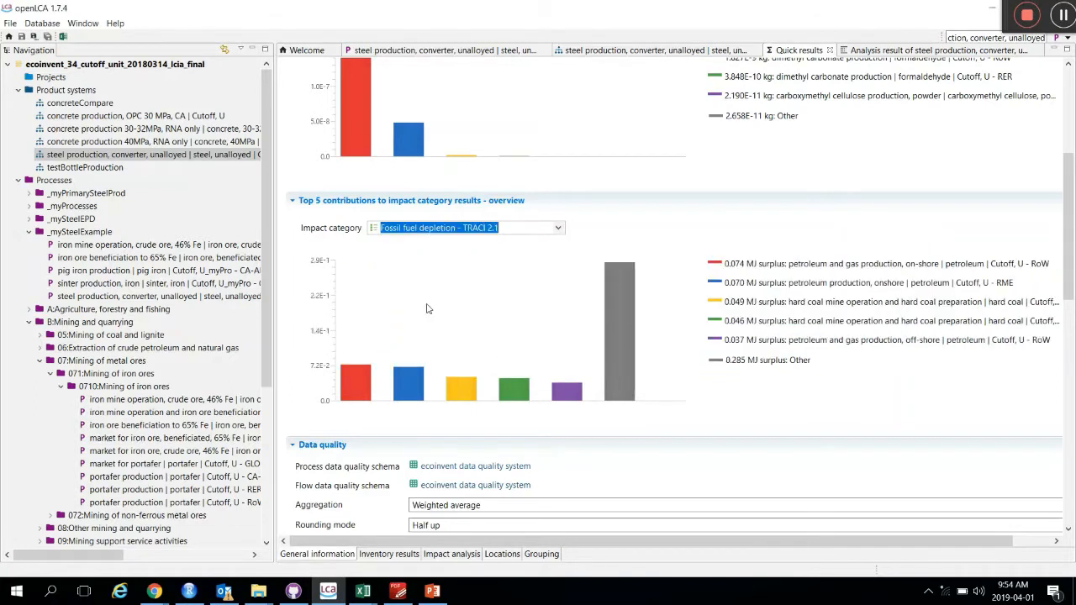
{"action": "mouse_move", "coordinate": [419, 387]}
{"action": "scroll", "coordinate": [761, 334], "scroll_direction": "up", "scroll_amount": 1}
{"action": "scroll", "coordinate": [761, 334], "scroll_direction": "up", "scroll_amount": 1}
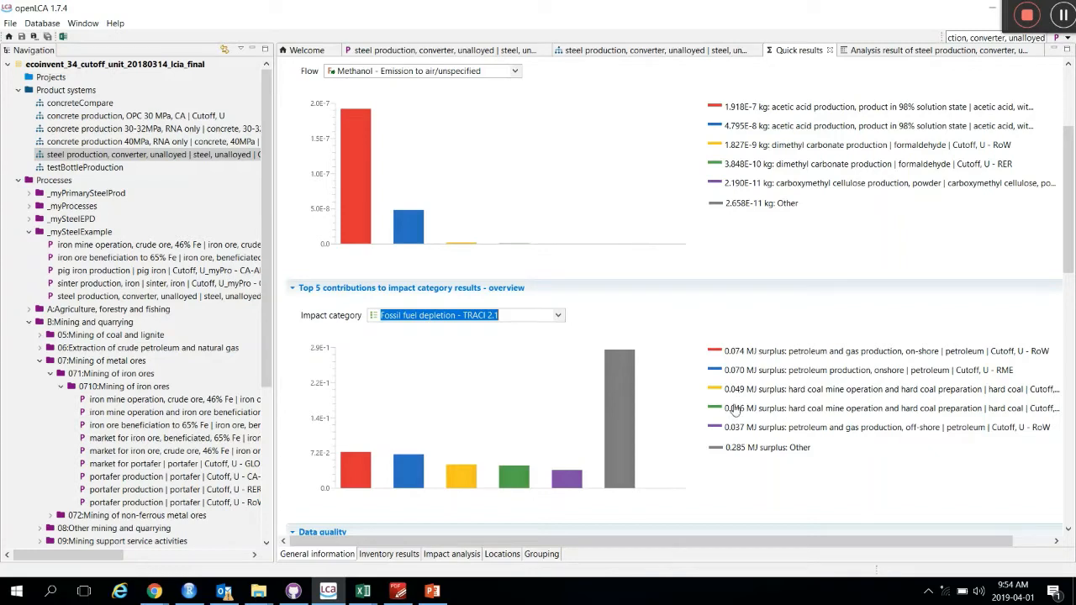
{"action": "scroll", "coordinate": [734, 410], "scroll_direction": "down", "scroll_amount": 3}
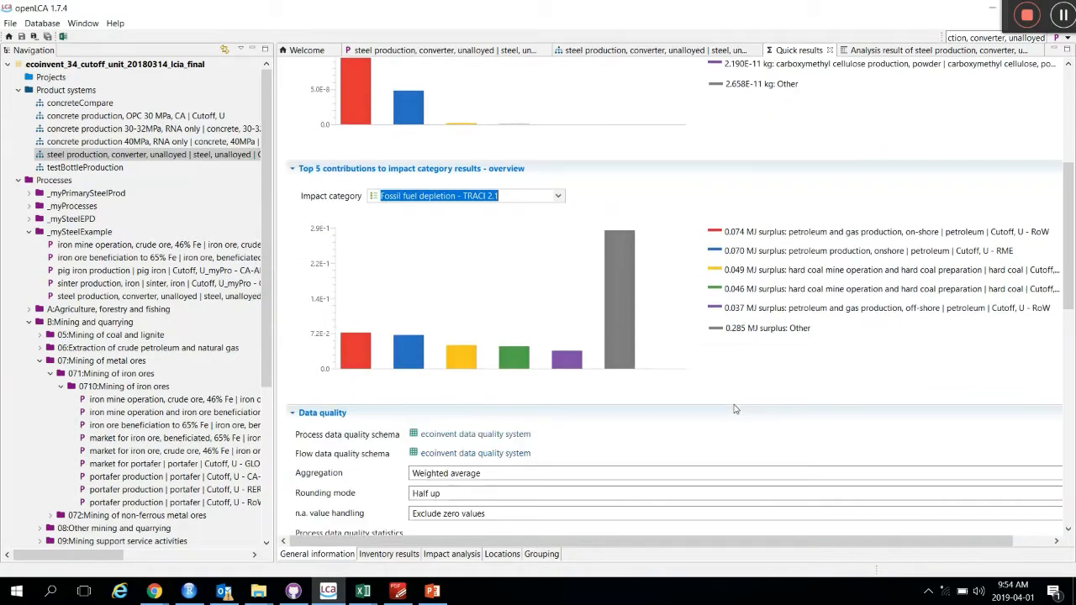
{"action": "scroll", "coordinate": [727, 343], "scroll_direction": "up", "scroll_amount": 4}
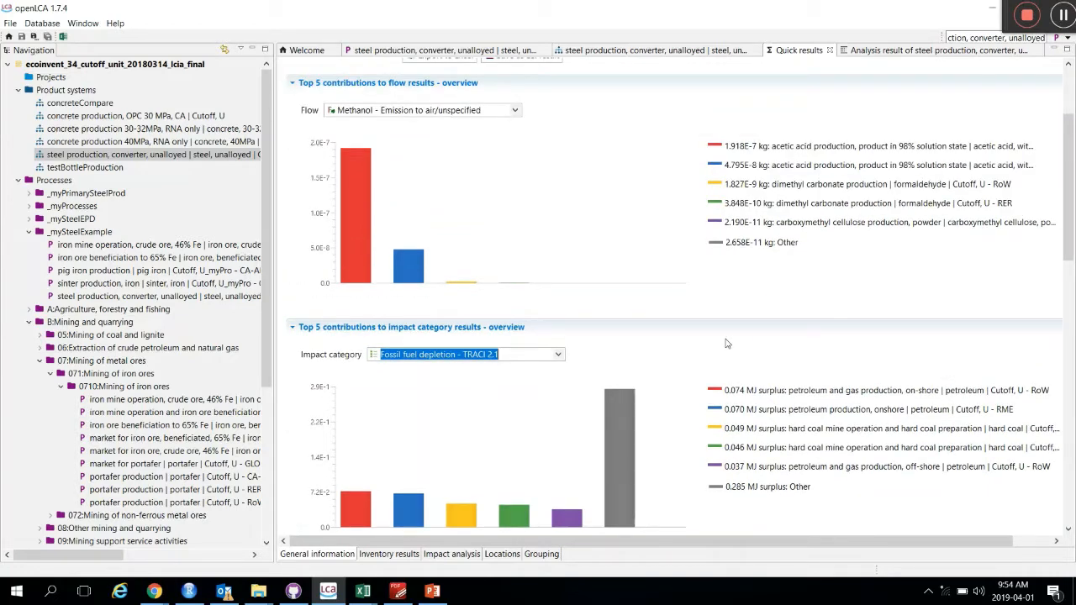
Display the top 5 contributions for Global warming - TRACI 2.1 and examine its contributing processes.
{"action": "left_click", "coordinate": [559, 355]}
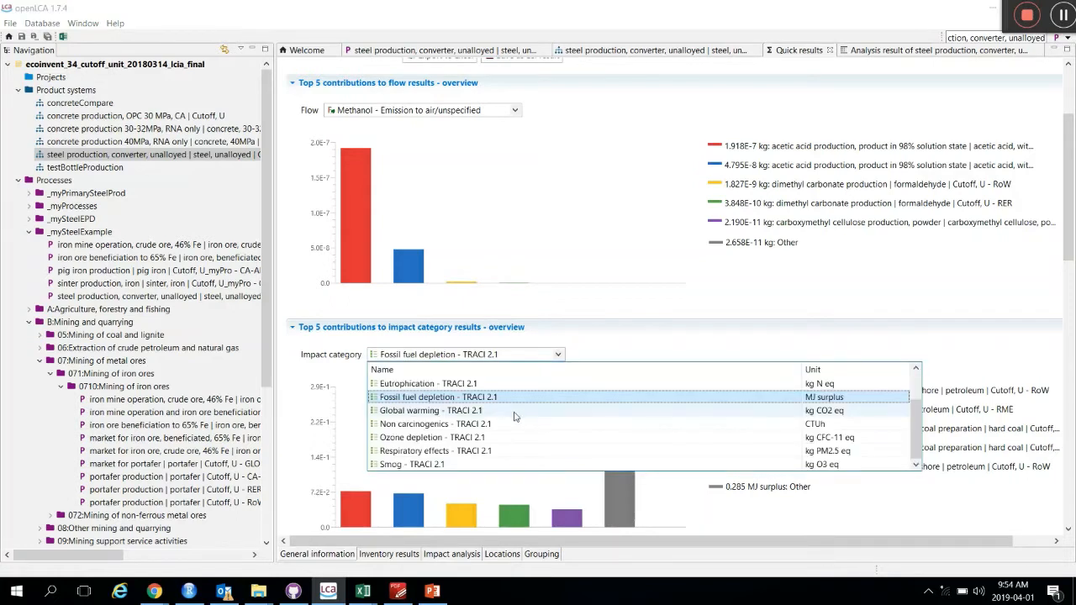
{"action": "left_click", "coordinate": [461, 416]}
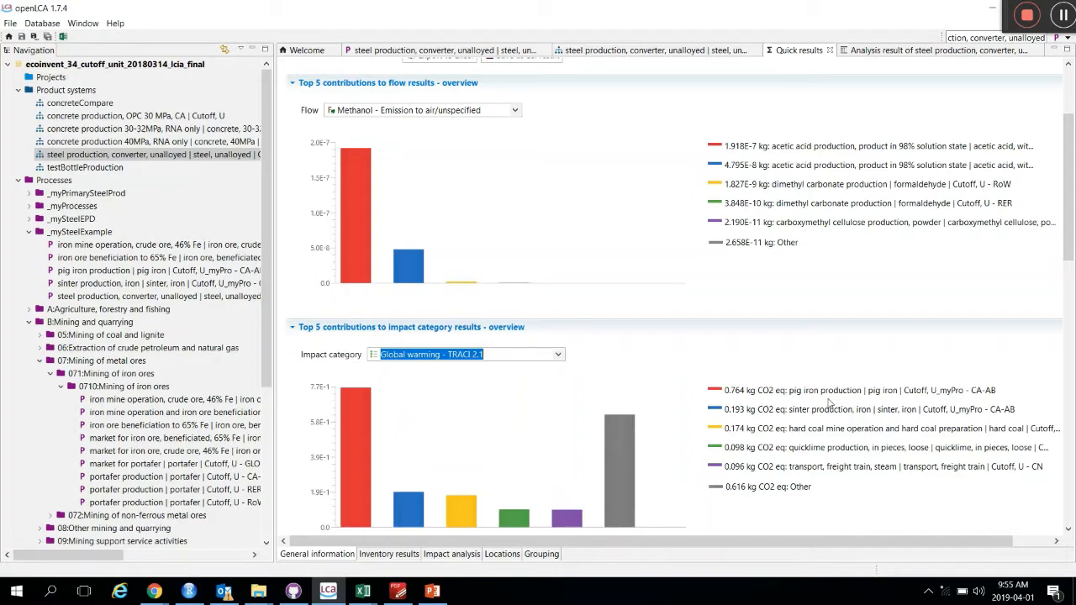
{"action": "scroll", "coordinate": [799, 441], "scroll_direction": "down", "scroll_amount": 3}
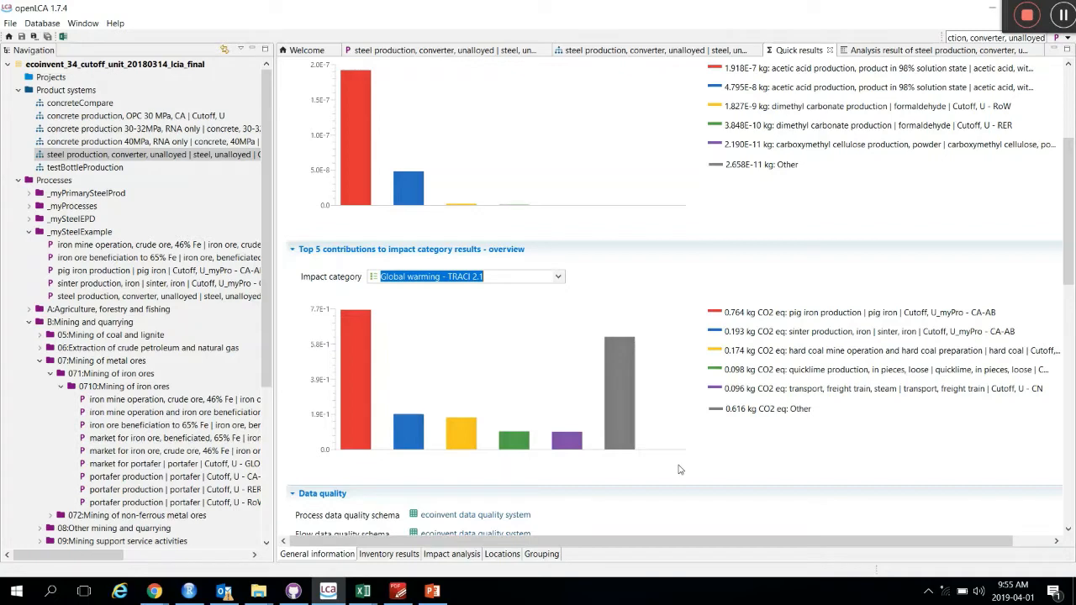
{"action": "scroll", "coordinate": [797, 468], "scroll_direction": "up", "scroll_amount": 3}
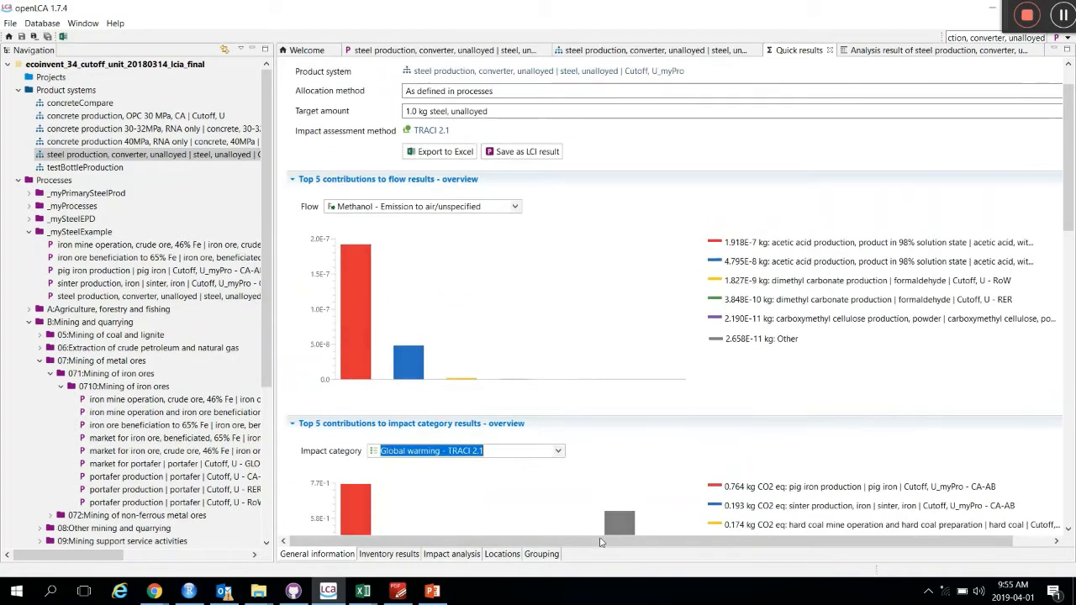
Switch to the openLCA lessons presentation in PowerPoint and show slide 8 about the Excel output tabs.
{"action": "left_click", "coordinate": [446, 595]}
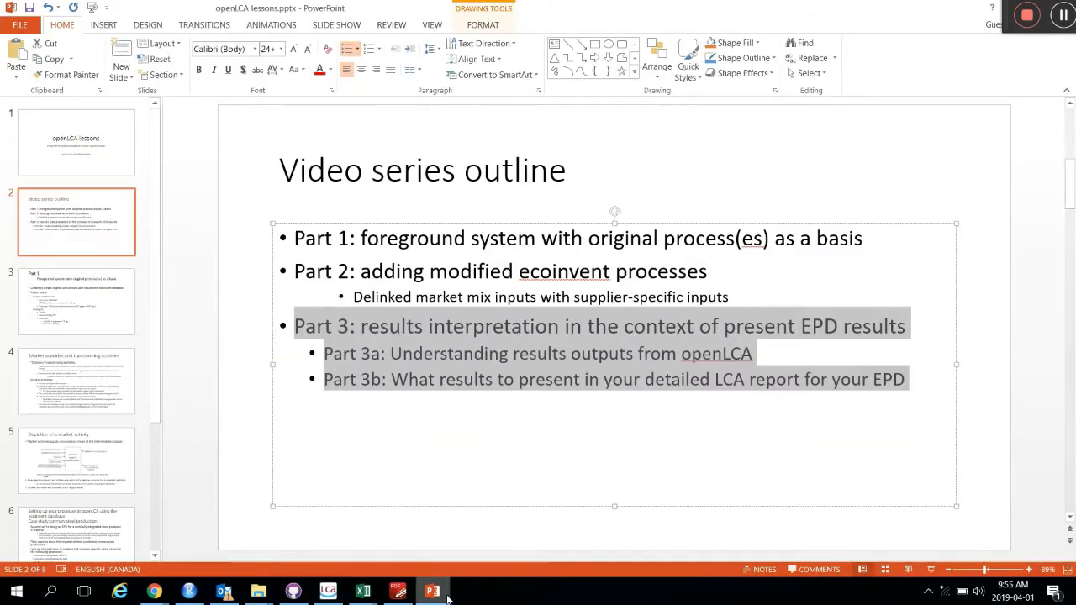
{"action": "left_click", "coordinate": [154, 505]}
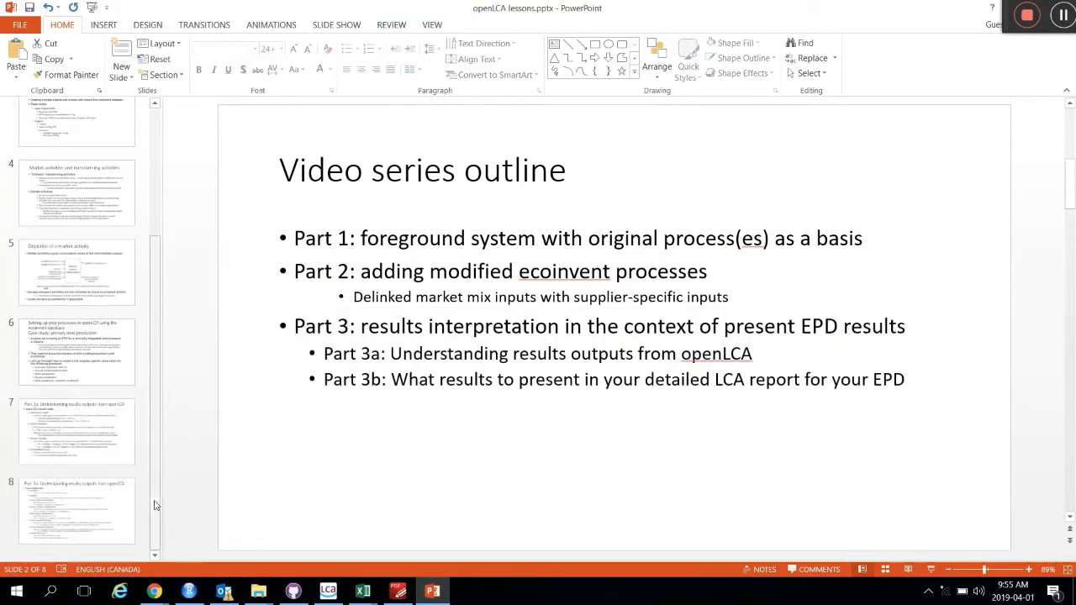
{"action": "left_click", "coordinate": [42, 514]}
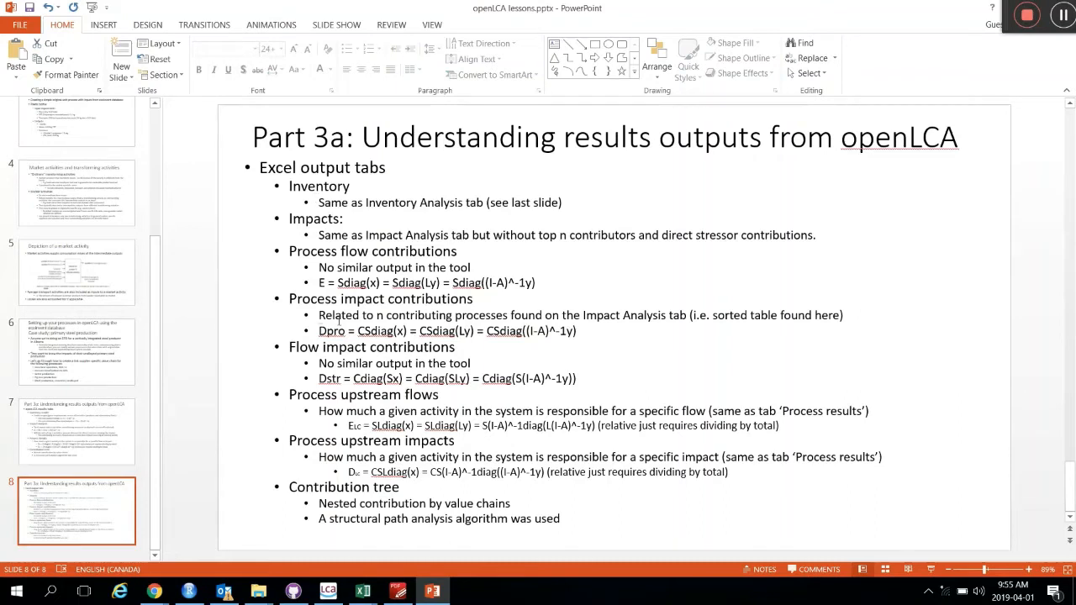
Return to openLCA and view the inventory results of the quick results, including the total requirements.
{"action": "mouse_move", "coordinate": [428, 592]}
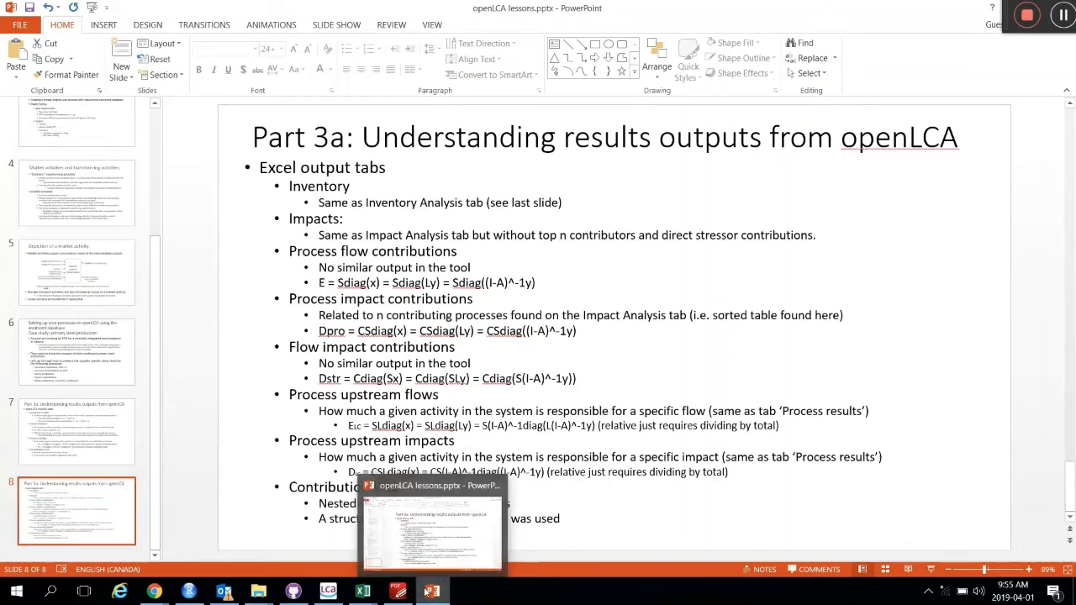
{"action": "left_click", "coordinate": [429, 592]}
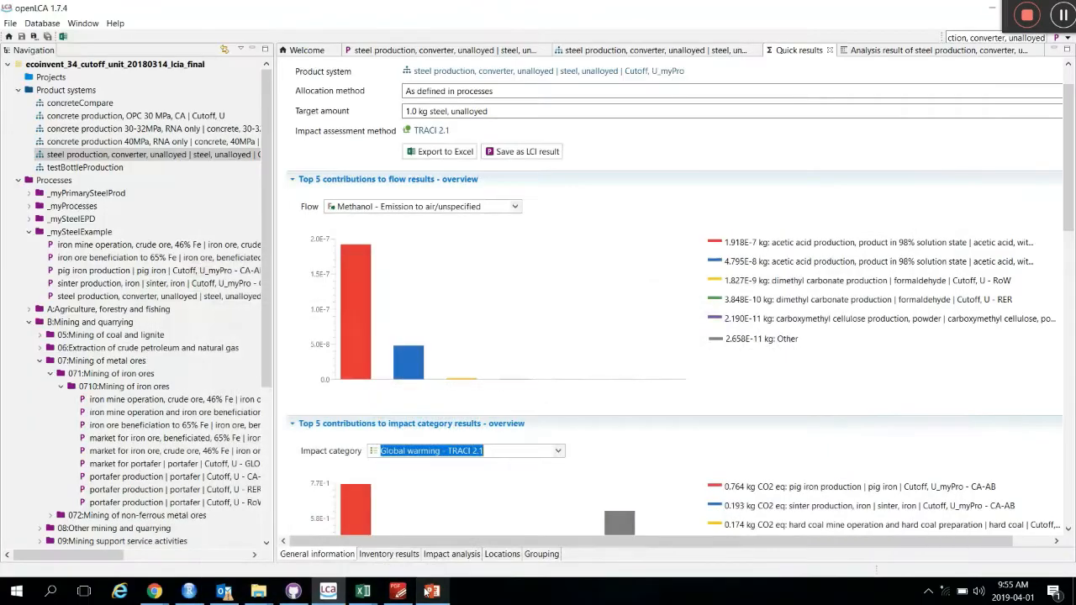
{"action": "left_click", "coordinate": [395, 554]}
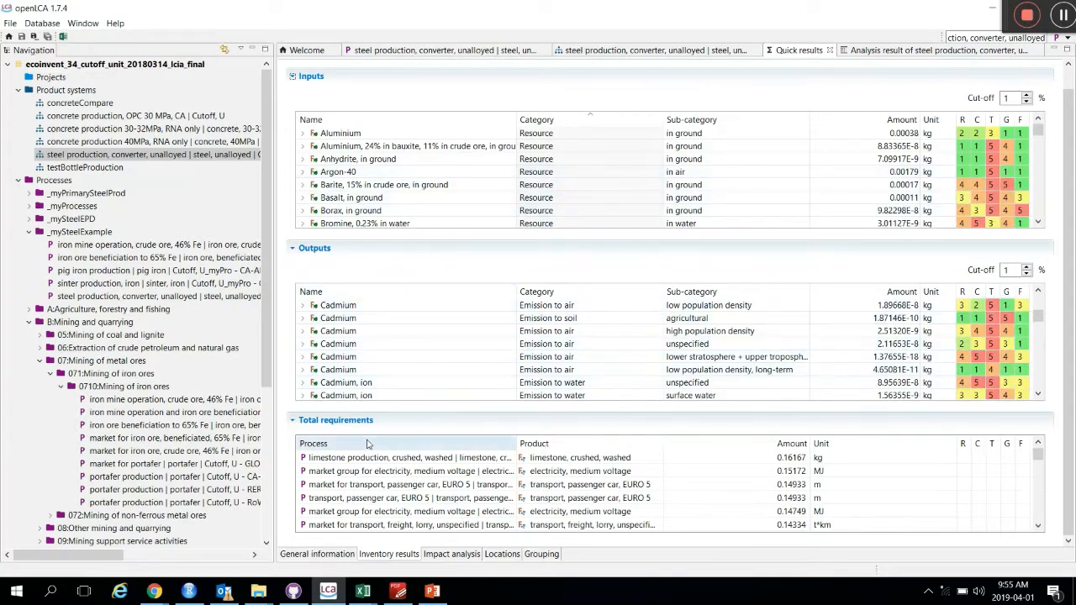
{"action": "scroll", "coordinate": [365, 447], "scroll_direction": "down", "scroll_amount": 1}
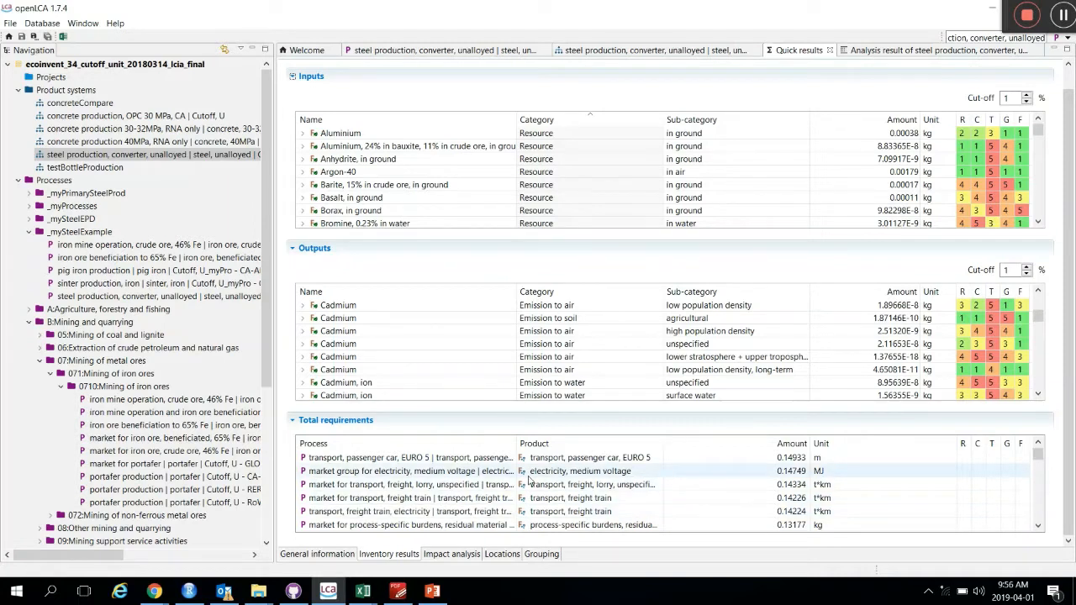
Switch to PowerPoint, show slide 7 about the openLCA results tabs, and highlight SLy in the life cycle elementary flow formula.
{"action": "left_click", "coordinate": [432, 591]}
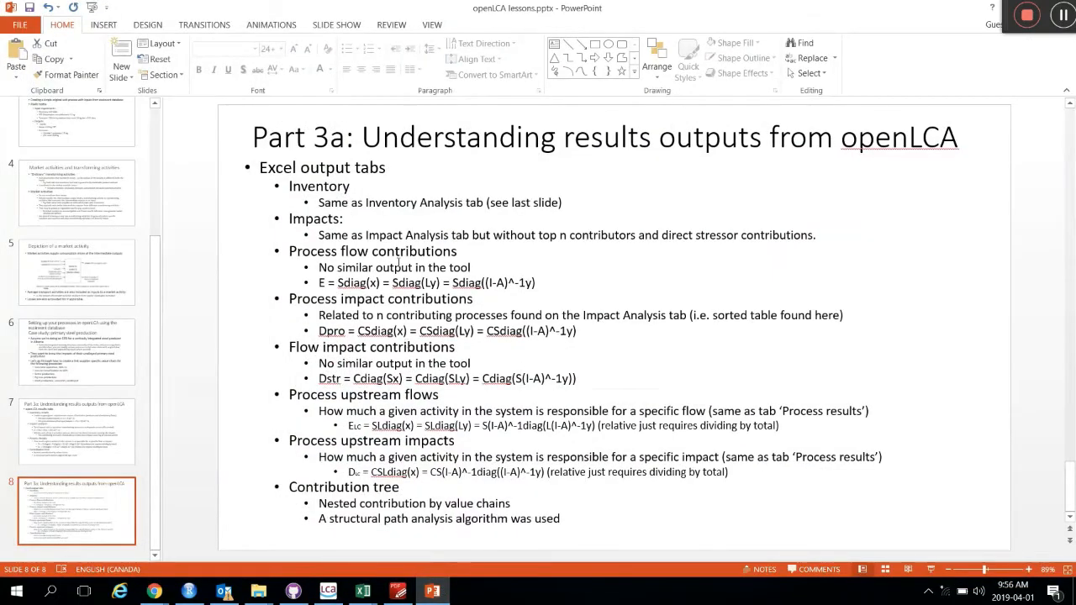
{"action": "left_click", "coordinate": [93, 440]}
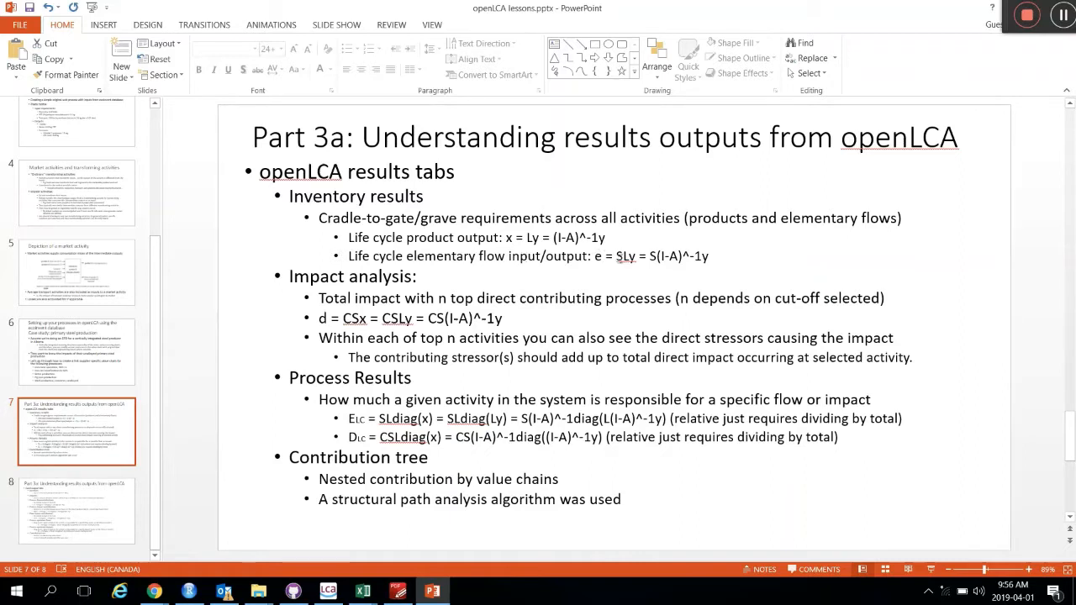
{"action": "left_click", "coordinate": [614, 259]}
{"action": "double_click", "coordinate": [616, 257]}
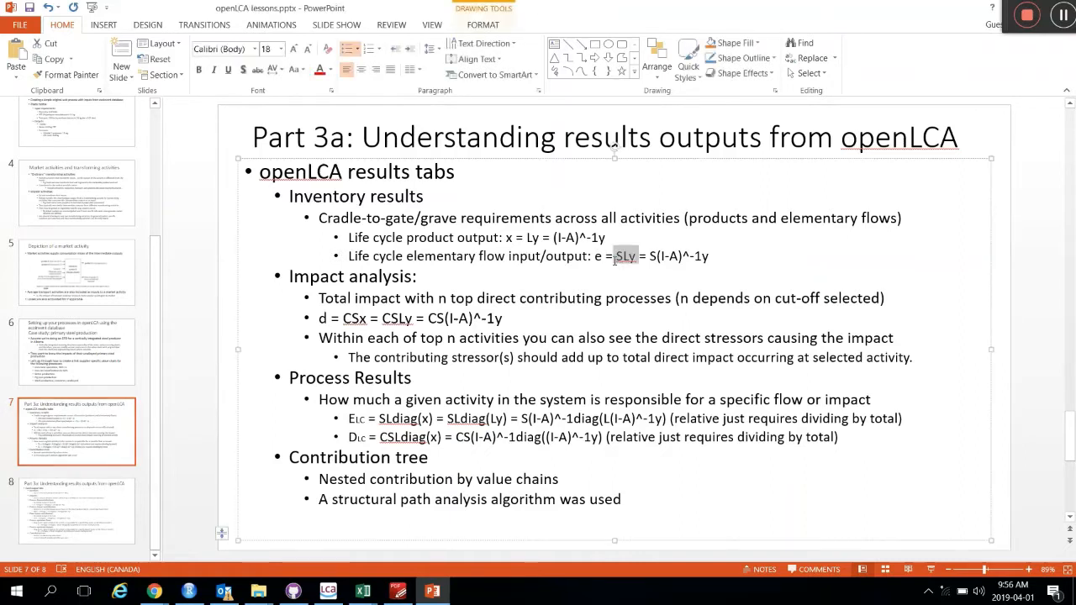
{"action": "left_click_drag", "start_coordinate": [616, 260], "coordinate": [620, 259]}
Return to openLCA's impact analysis and collapse the pig iron, sinter and first hard coal processes under Global warming - TRACI 2.1.
{"action": "left_click", "coordinate": [328, 591]}
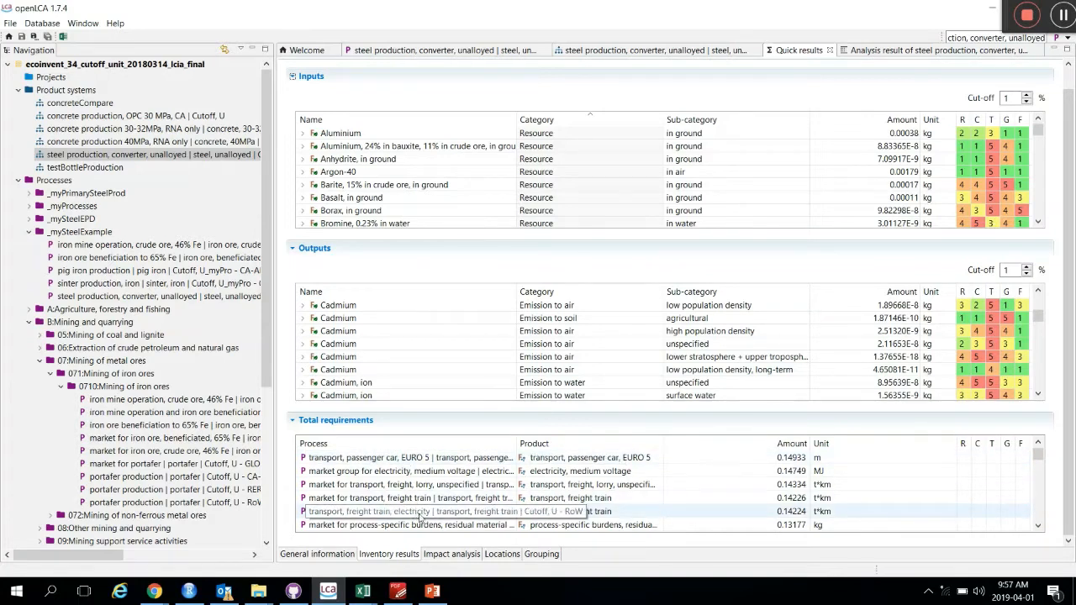
{"action": "left_click", "coordinate": [452, 557]}
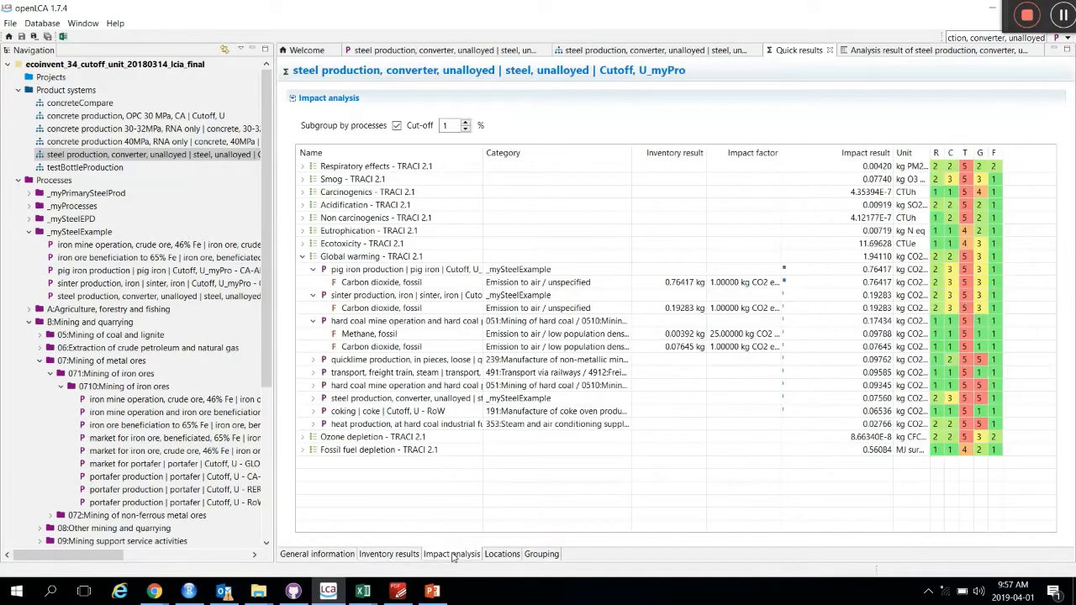
{"action": "left_click", "coordinate": [302, 257]}
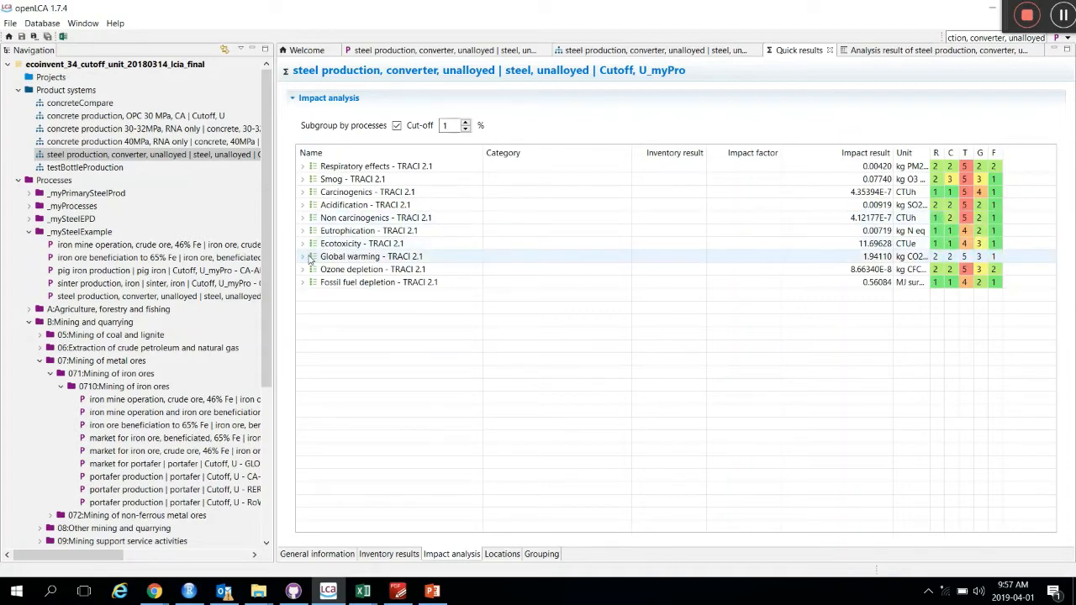
{"action": "left_click", "coordinate": [304, 256]}
{"action": "left_click", "coordinate": [313, 269]}
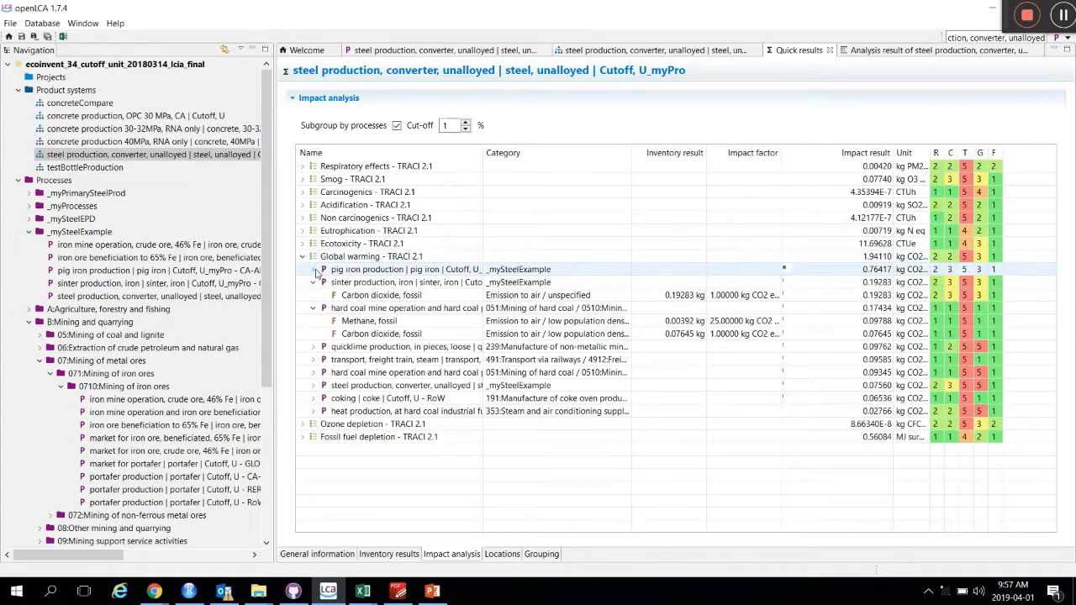
{"action": "left_click", "coordinate": [313, 283]}
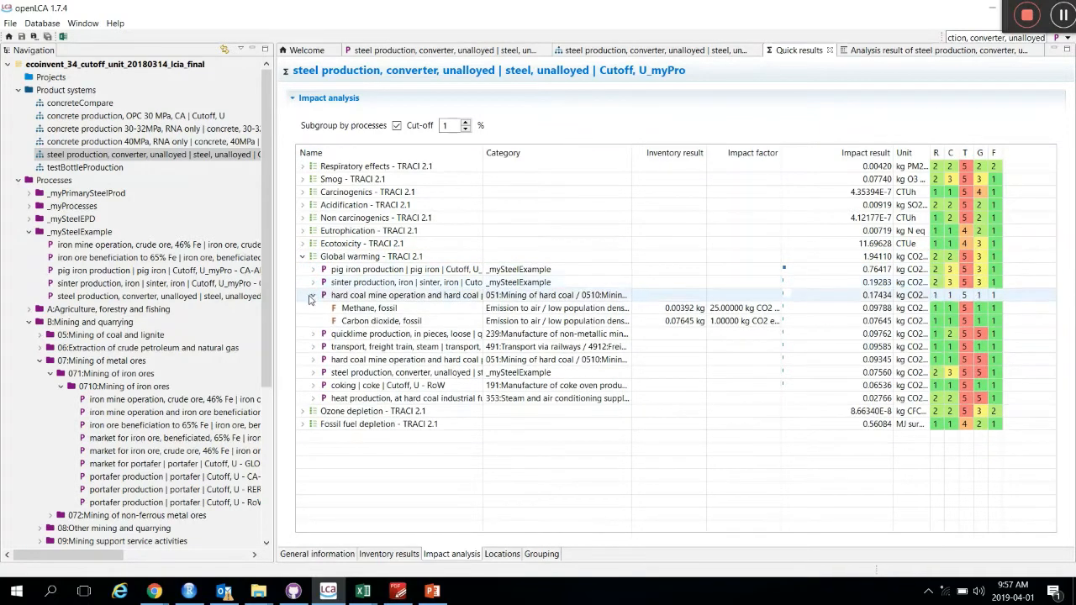
{"action": "left_click", "coordinate": [312, 296]}
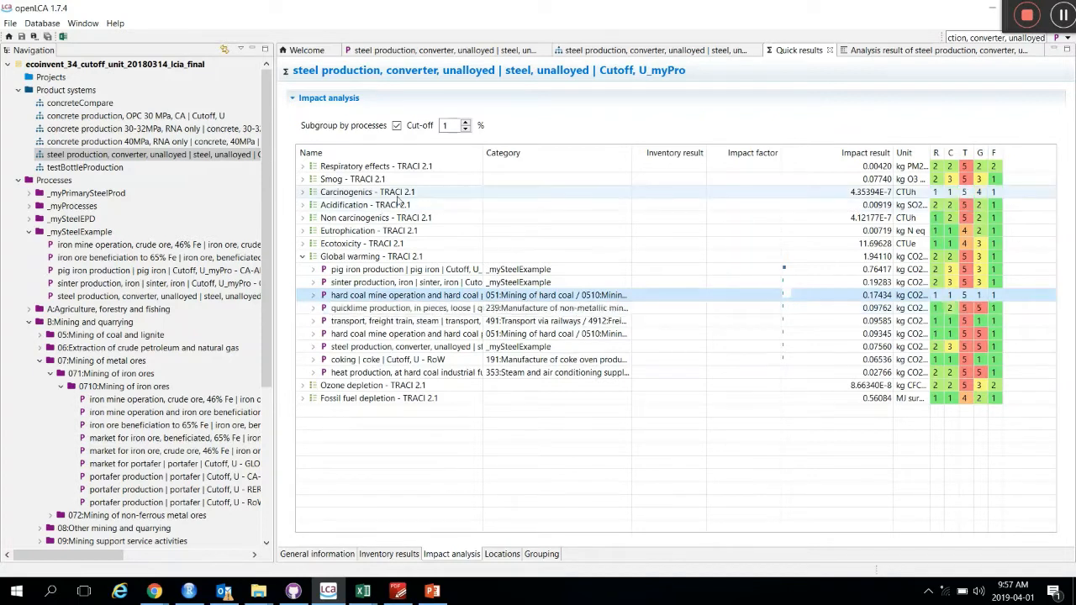
Raise the impact analysis cut-off to 4 %.
{"action": "left_click", "coordinate": [466, 122]}
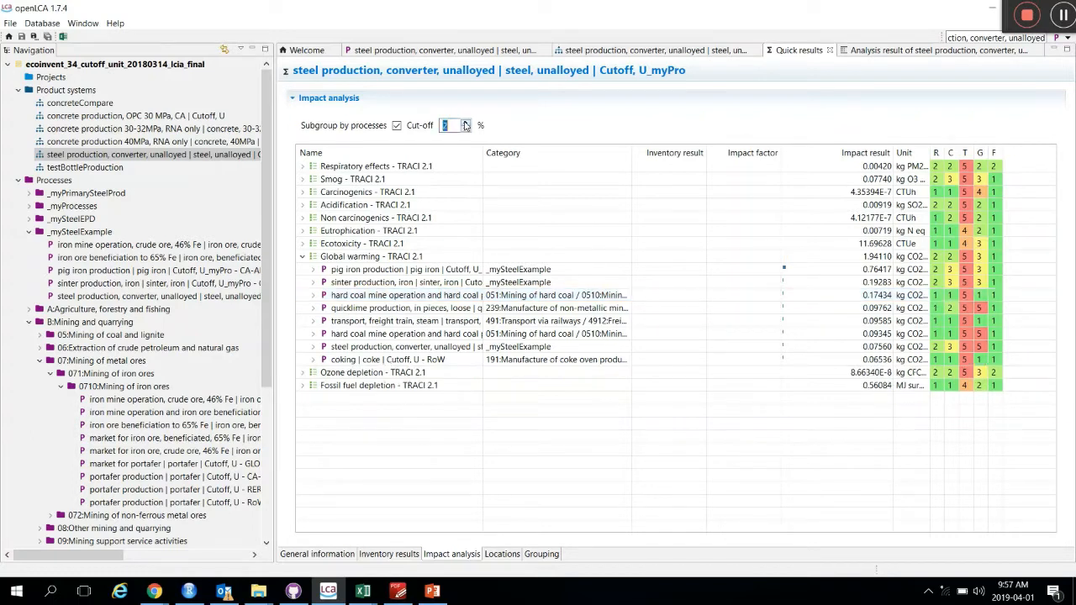
{"action": "left_click", "coordinate": [465, 123]}
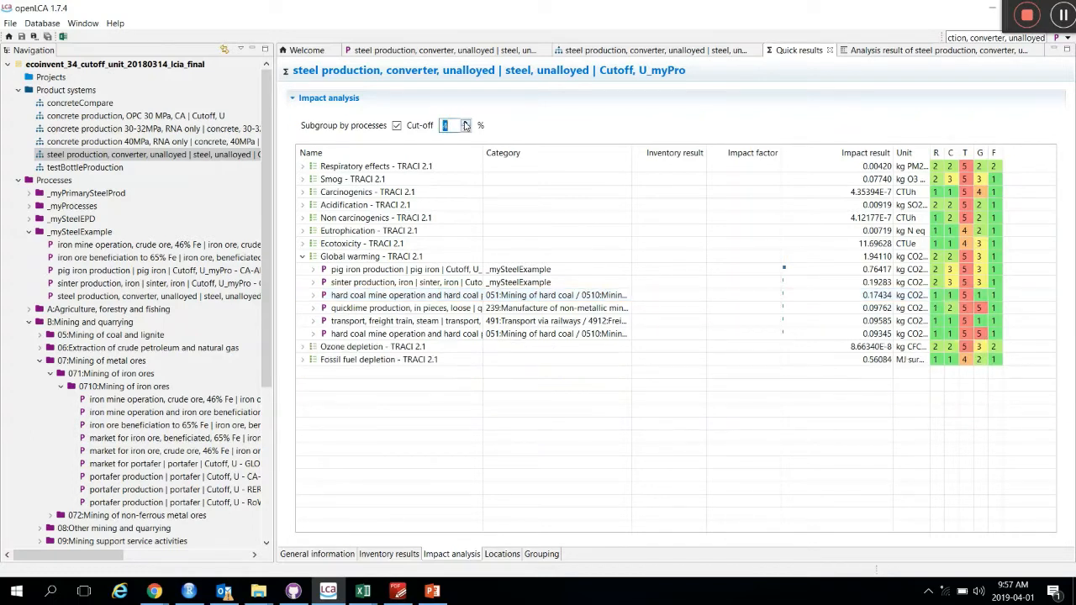
Raise the impact analysis cut-off to 6 % and bring it back down to 1 %.
{"action": "left_click", "coordinate": [466, 123]}
{"action": "left_click", "coordinate": [466, 123]}
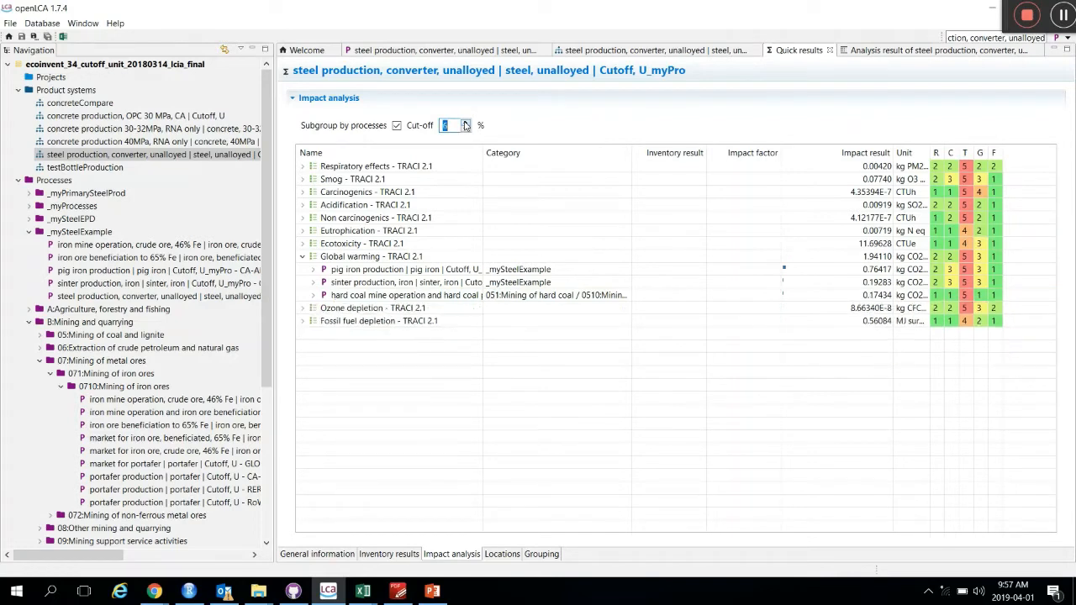
{"action": "left_click", "coordinate": [466, 129]}
{"action": "left_click", "coordinate": [466, 130]}
{"action": "left_click", "coordinate": [466, 131]}
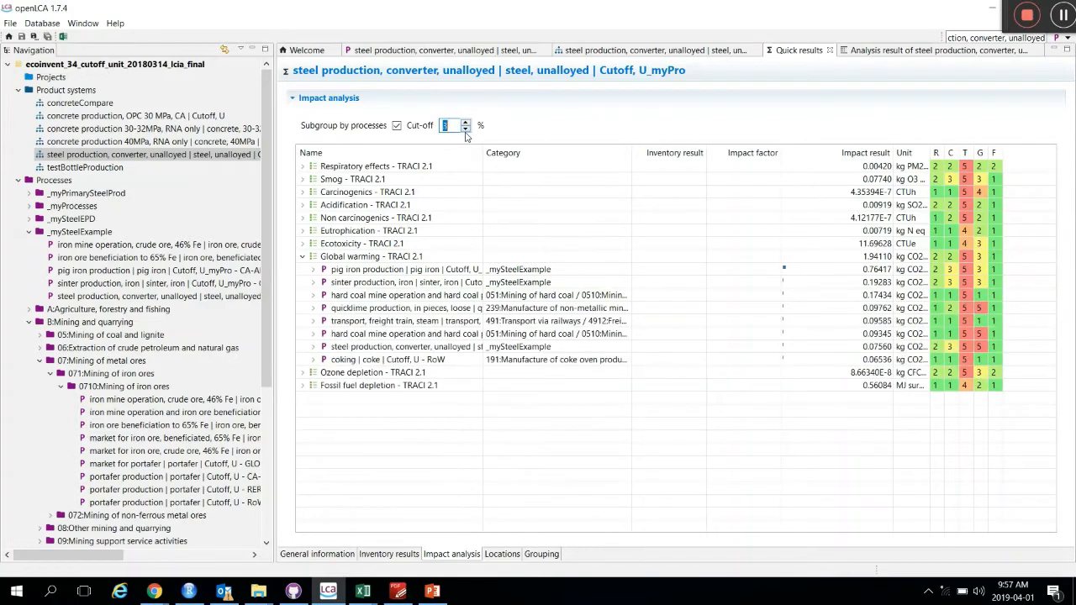
{"action": "left_click", "coordinate": [466, 130]}
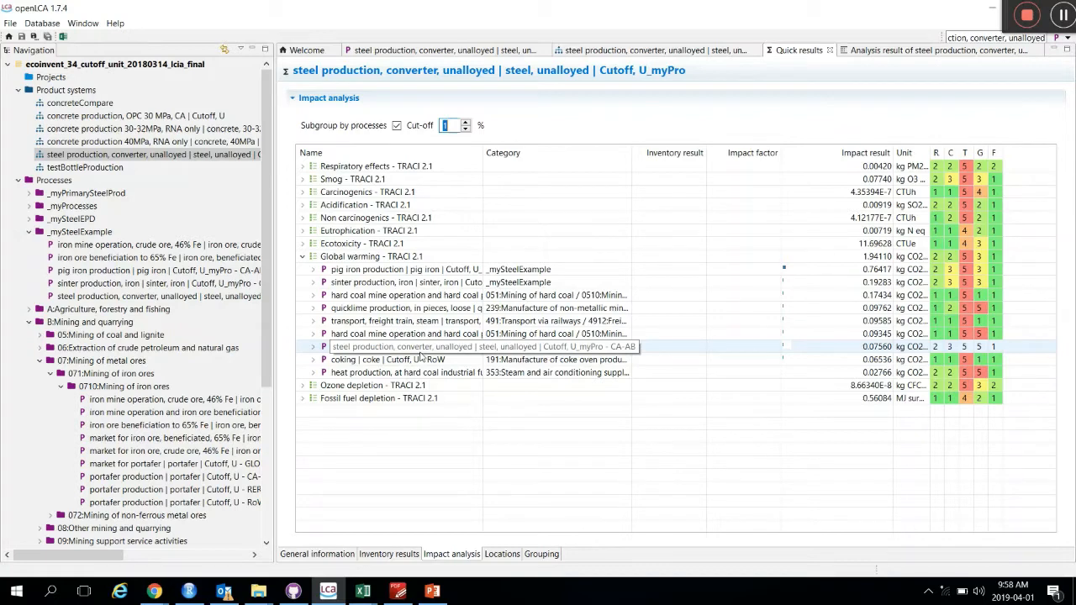
Check the general information, return to the impact analysis, and expand the pig iron, sinter and both hard coal processes under Global warming - TRACI 2.1.
{"action": "left_click", "coordinate": [318, 553]}
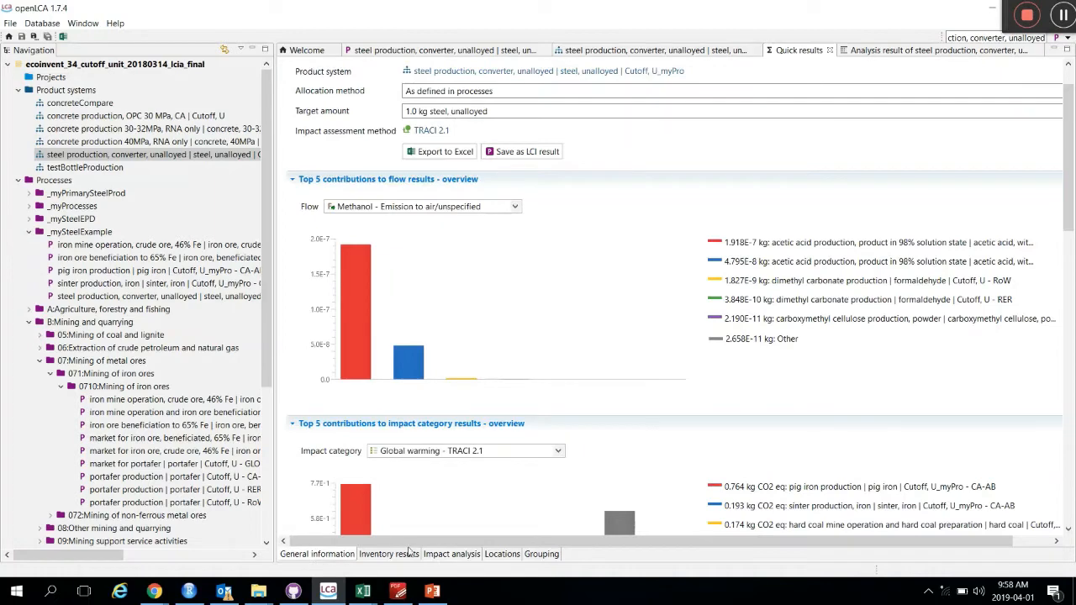
{"action": "left_click", "coordinate": [449, 558]}
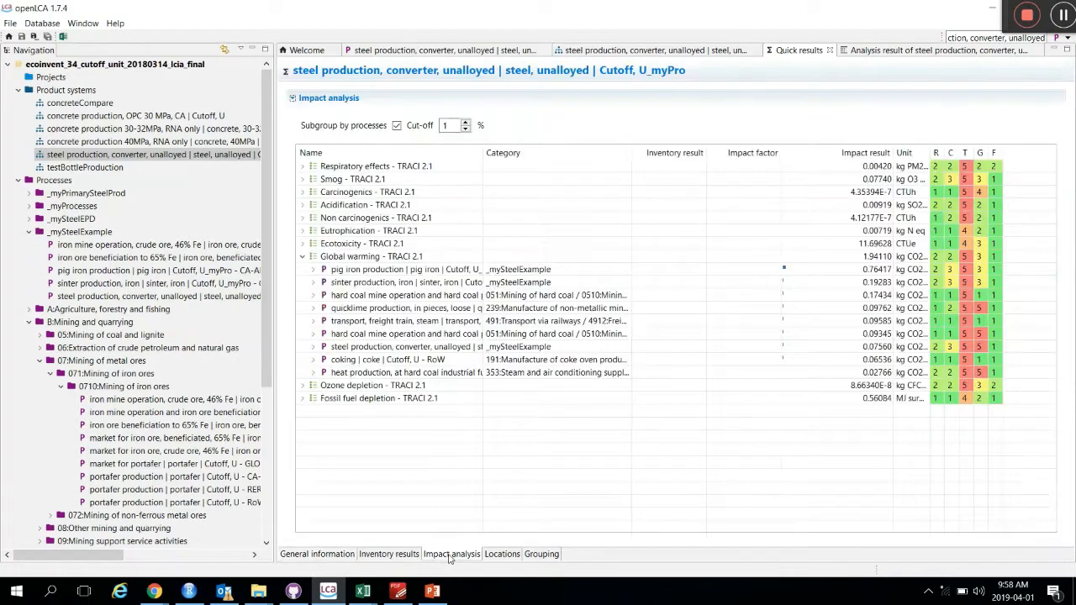
{"action": "left_click", "coordinate": [313, 269]}
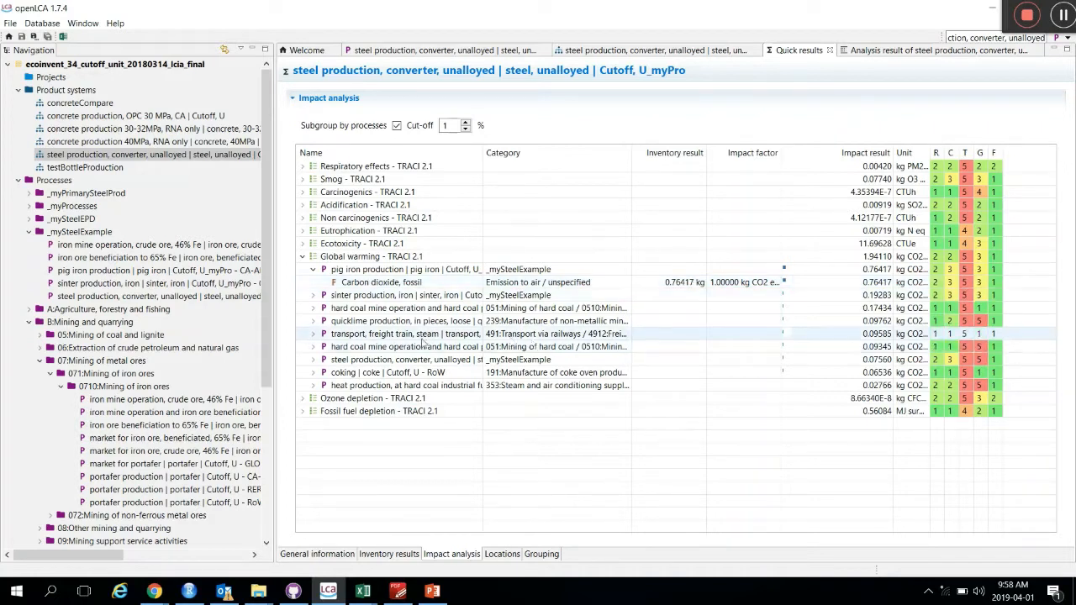
{"action": "left_click", "coordinate": [312, 347]}
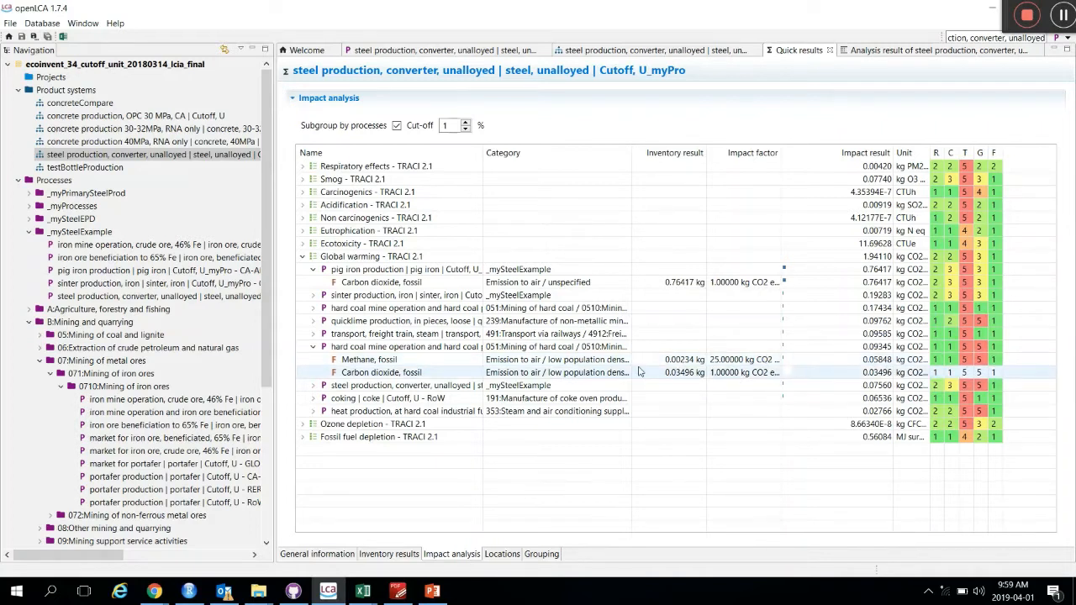
{"action": "left_click", "coordinate": [313, 296]}
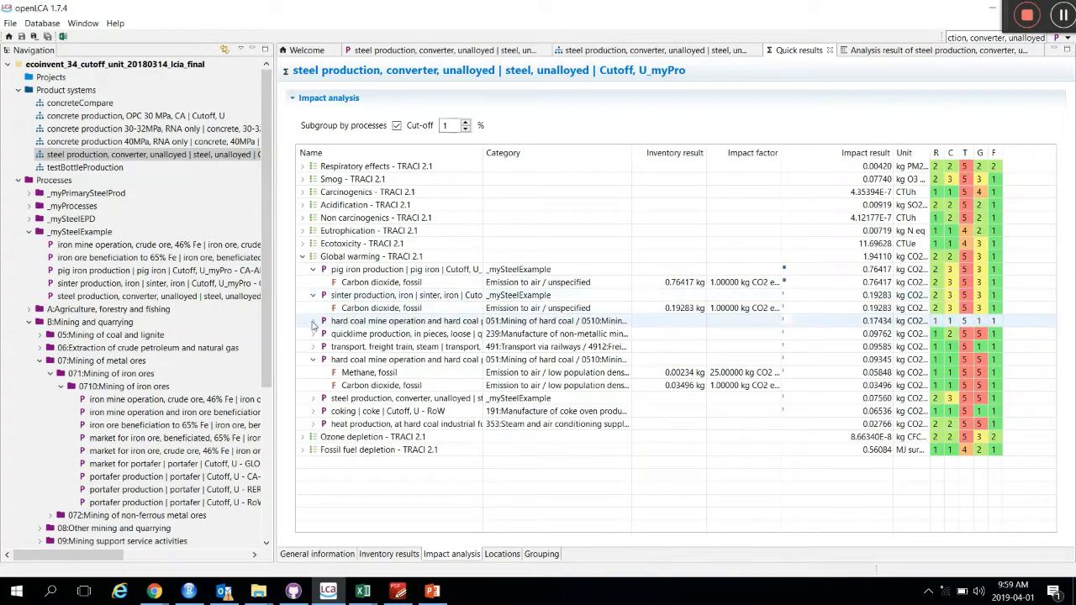
{"action": "left_click", "coordinate": [314, 323]}
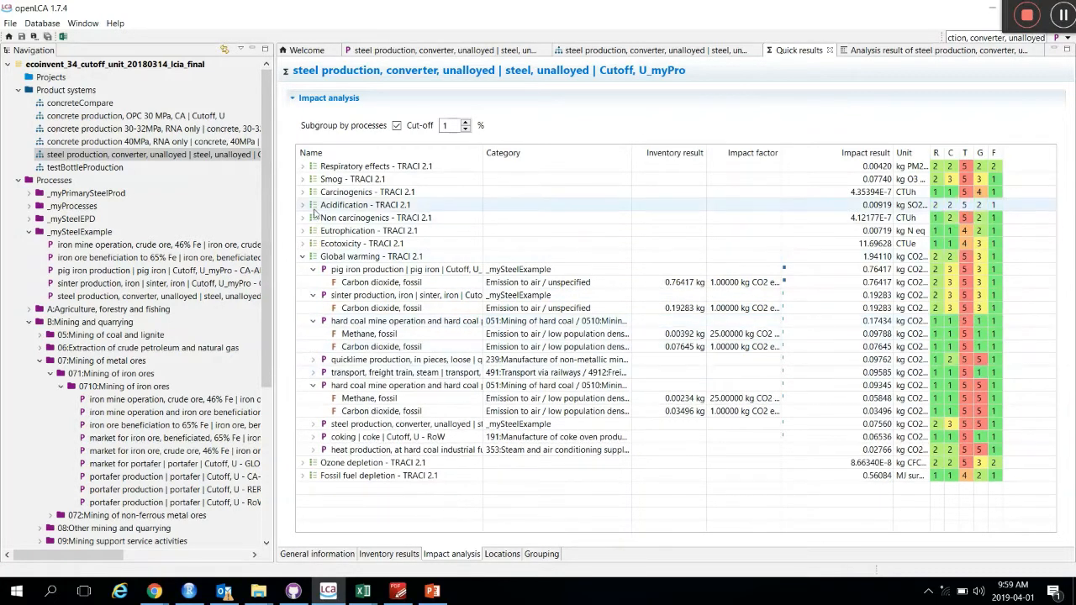
Expand Respiratory effects - TRACI 2.1 and its iron mine operation process in the 071:Mining of iron ores category to show the particulate flows.
{"action": "left_click", "coordinate": [303, 166]}
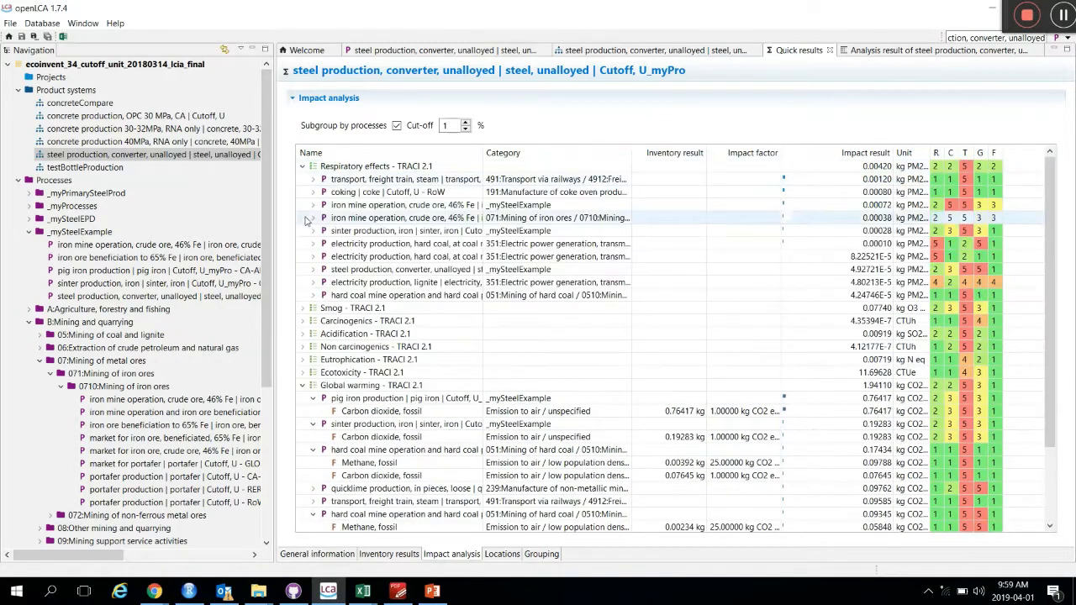
{"action": "left_click", "coordinate": [312, 218]}
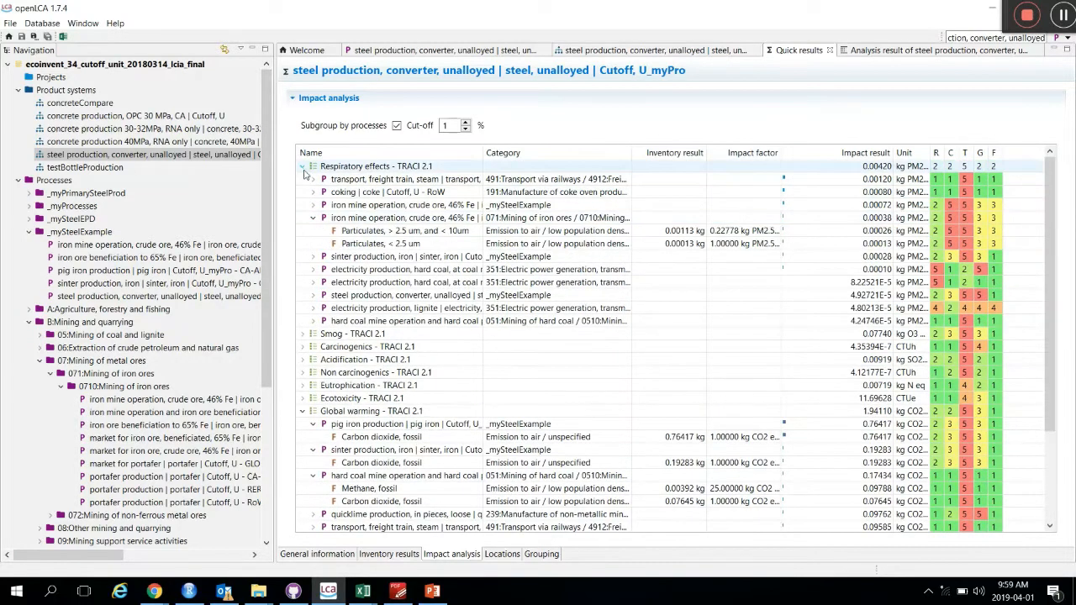
{"action": "left_click", "coordinate": [402, 168]}
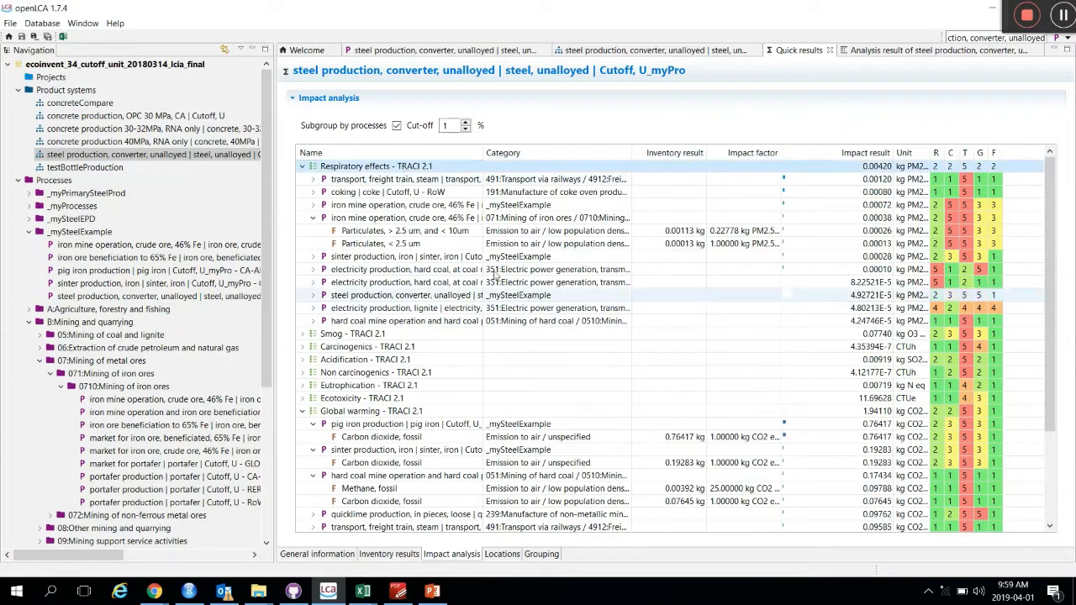
Select every row of the impact analysis table and copy the selection.
{"action": "scroll", "coordinate": [1055, 365], "scroll_direction": "down", "scroll_amount": 3}
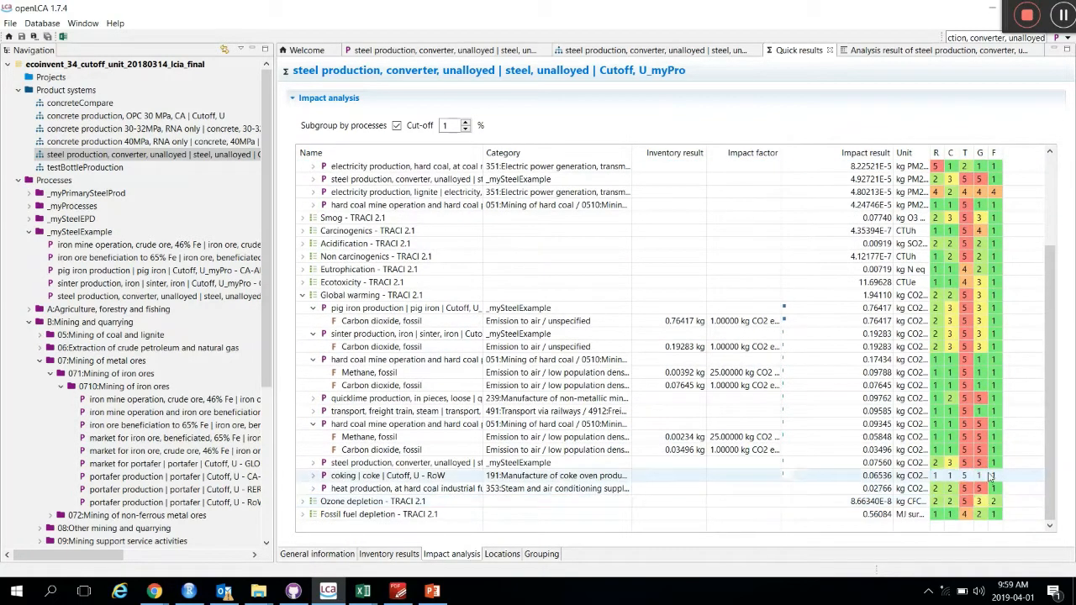
{"action": "key", "text": "ctrl+a"}
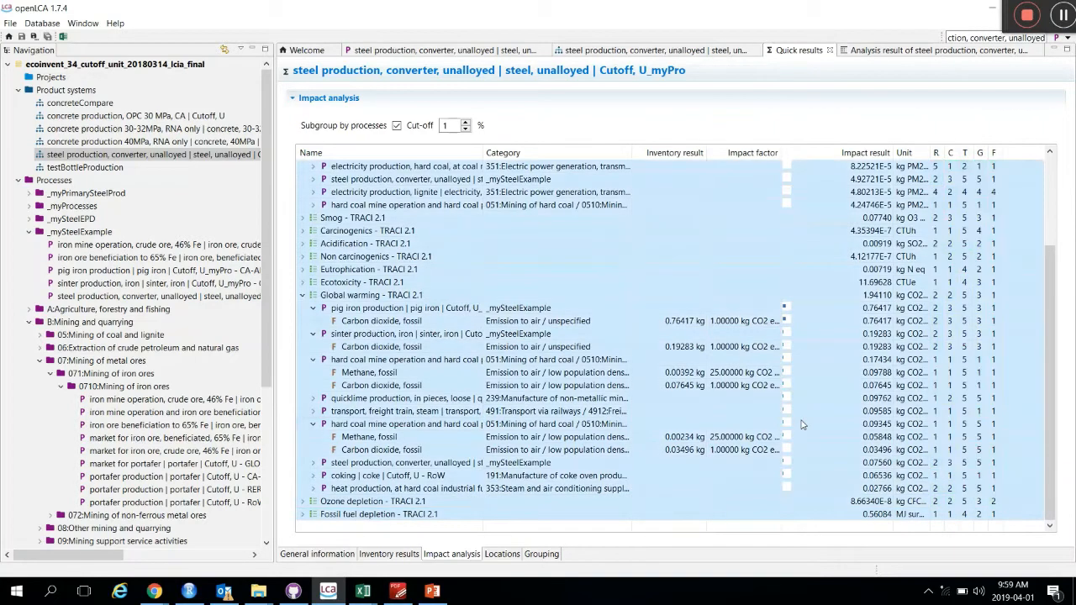
{"action": "right_click", "coordinate": [546, 415]}
{"action": "left_click", "coordinate": [568, 418]}
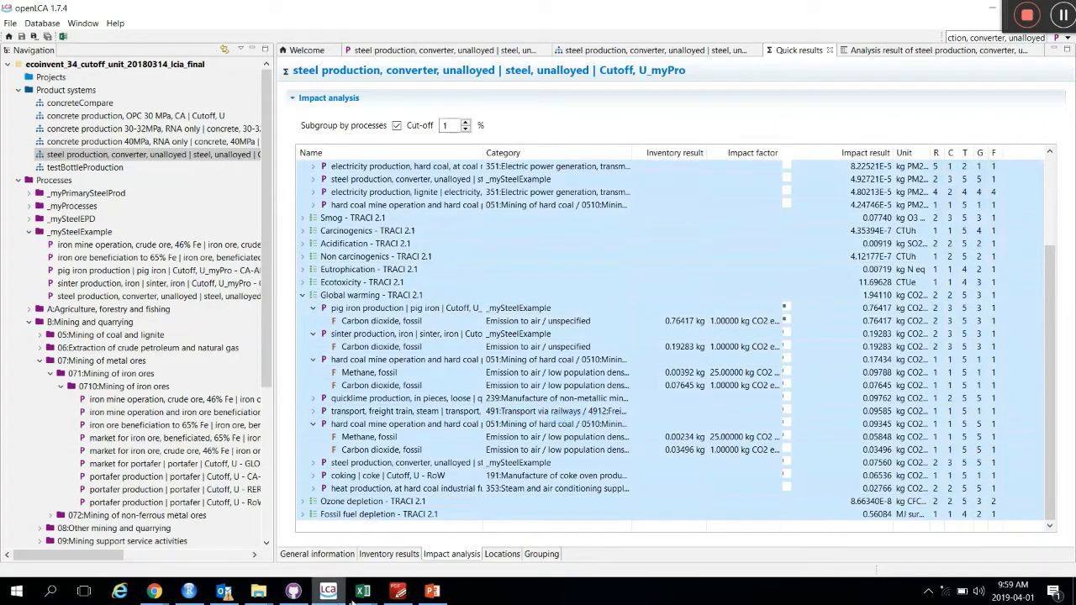
Switch to Book1 in Excel, add a new sheet, and paste the copied impact analysis table at cell C4.
{"action": "left_click", "coordinate": [367, 594]}
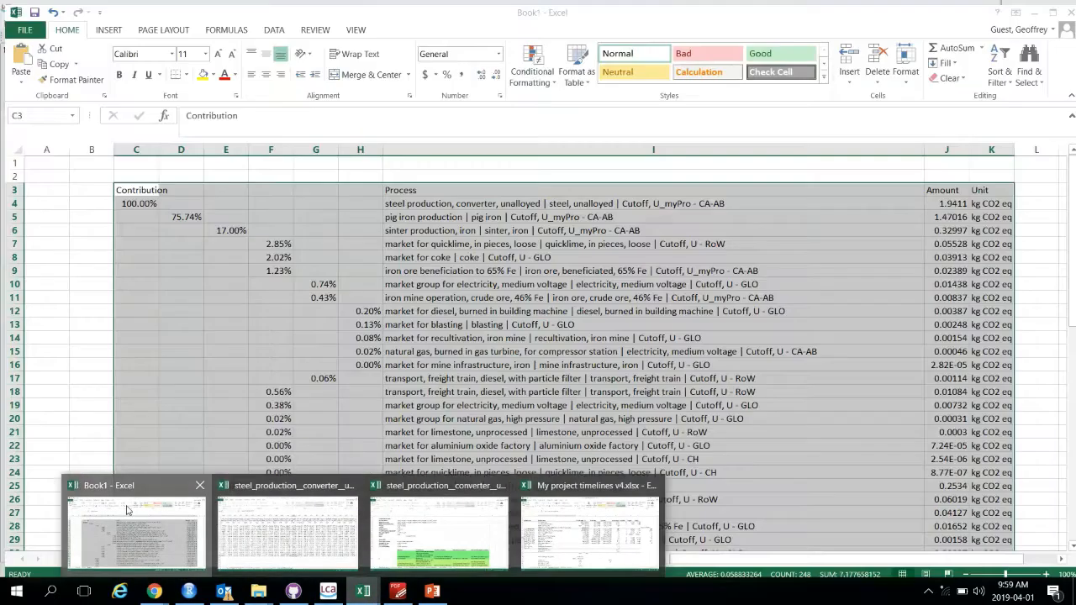
{"action": "left_click", "coordinate": [130, 517]}
{"action": "left_click", "coordinate": [213, 553]}
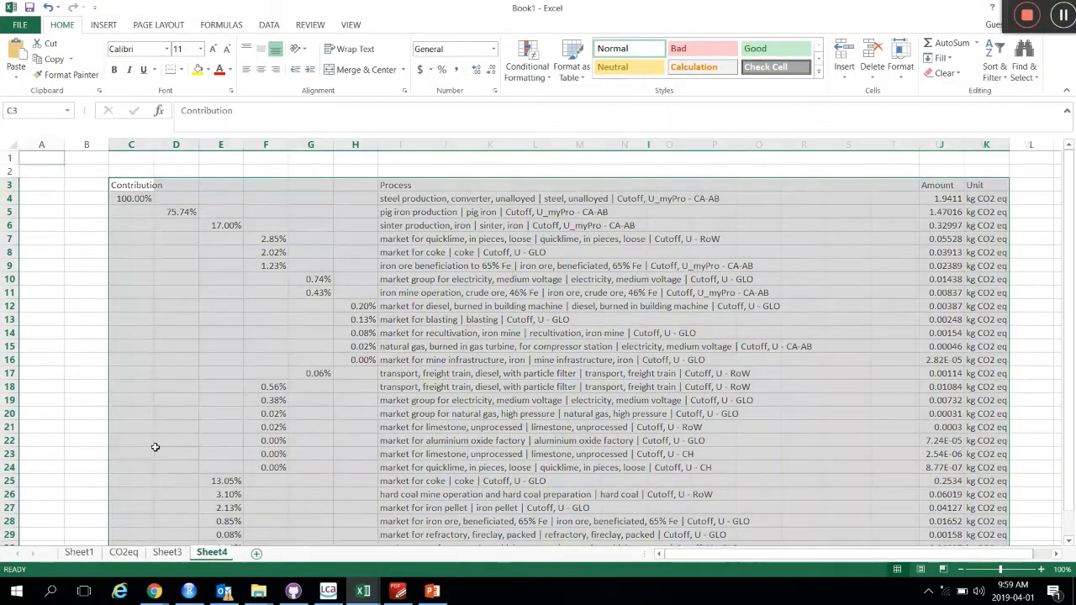
{"action": "left_click", "coordinate": [147, 195]}
{"action": "key", "text": "ctrl+v"}
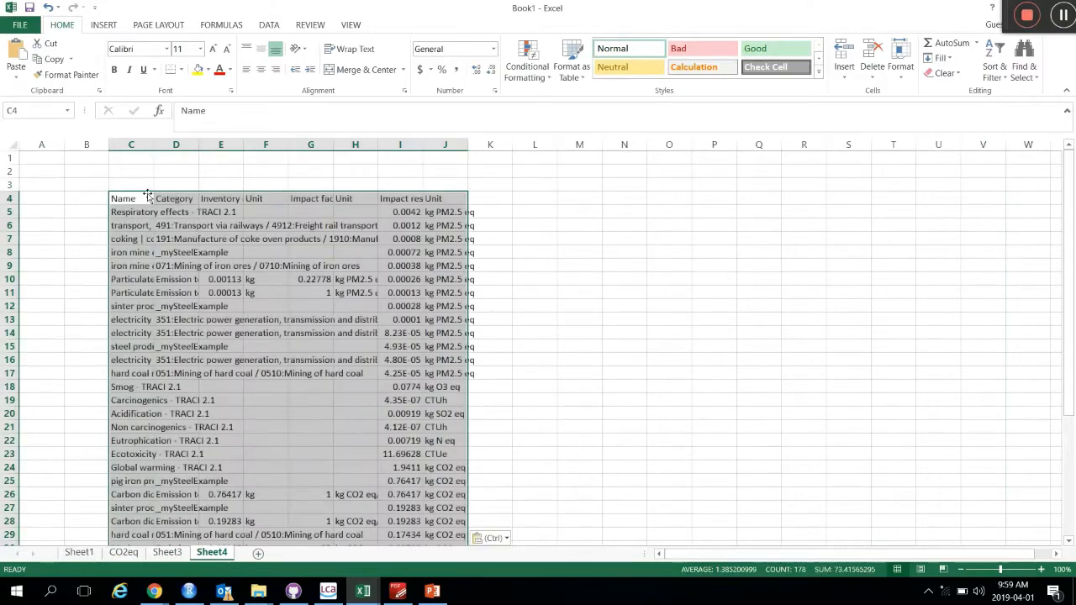
Fit columns C and D to their contents and look across the pasted table from Name to the impact result units.
{"action": "double_click", "coordinate": [153, 139]}
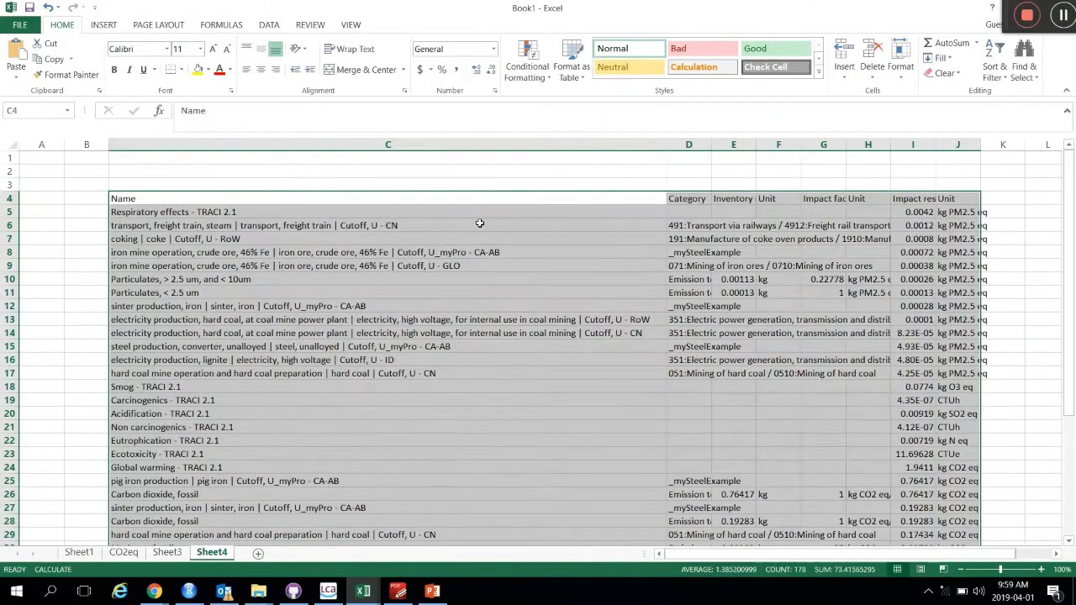
{"action": "left_click", "coordinate": [710, 184]}
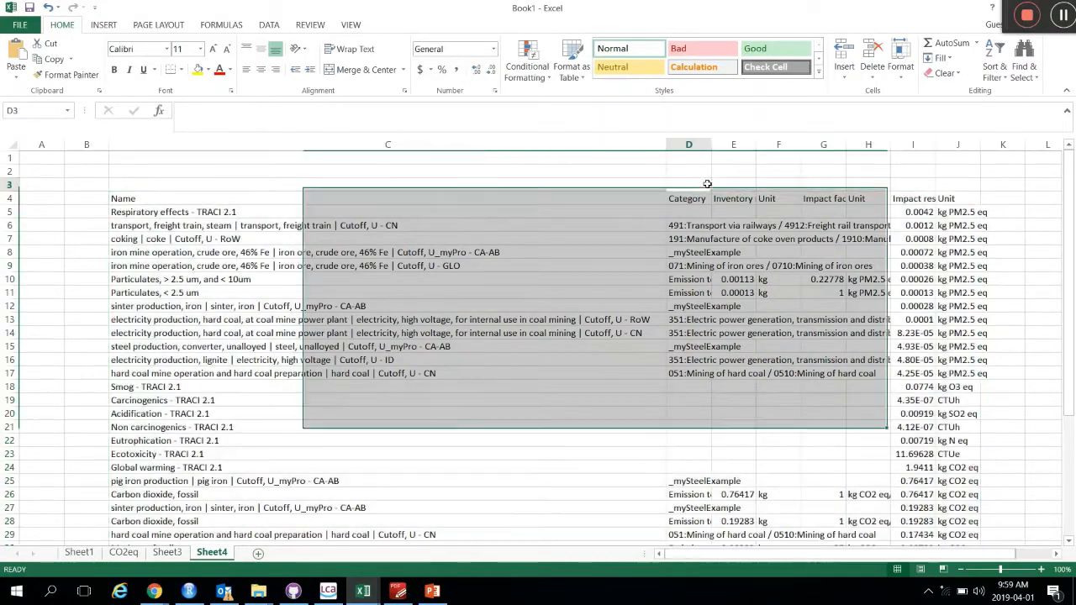
{"action": "left_click", "coordinate": [715, 185]}
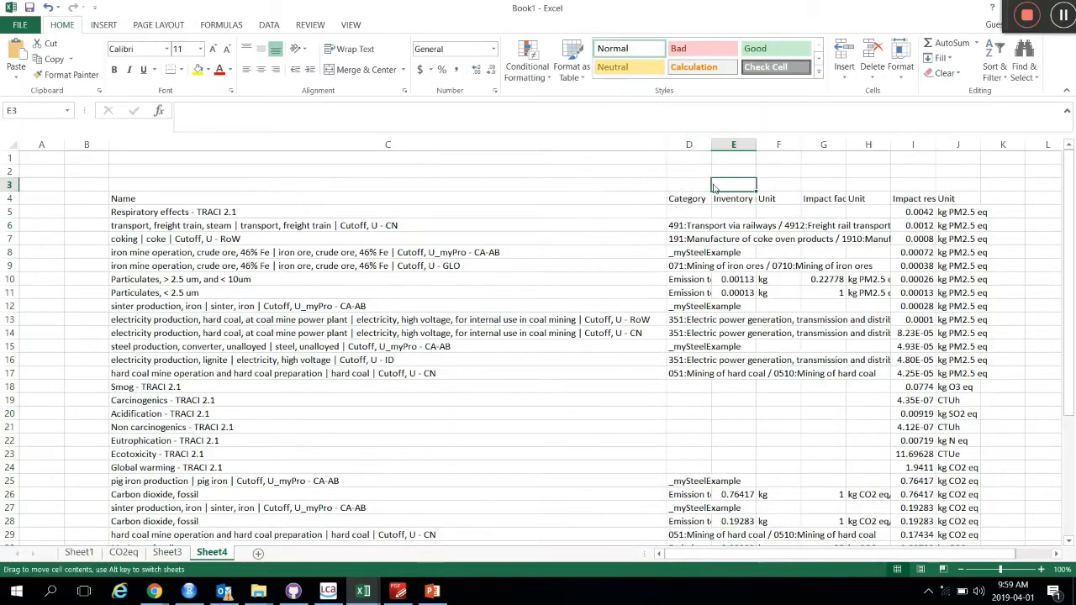
{"action": "double_click", "coordinate": [711, 144]}
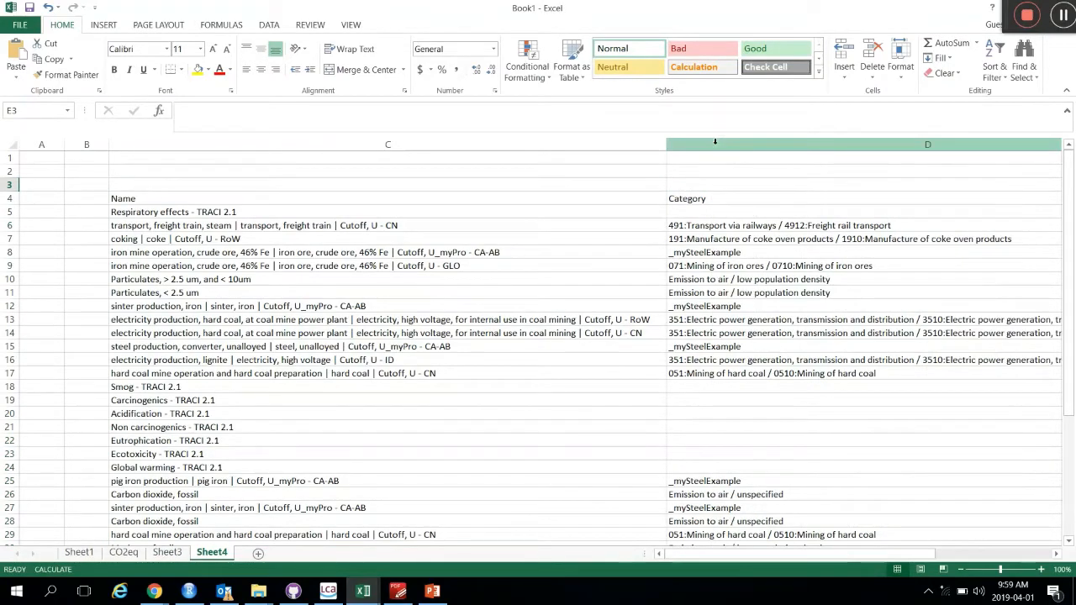
{"action": "scroll", "coordinate": [670, 380], "scroll_direction": "right", "scroll_amount": 5}
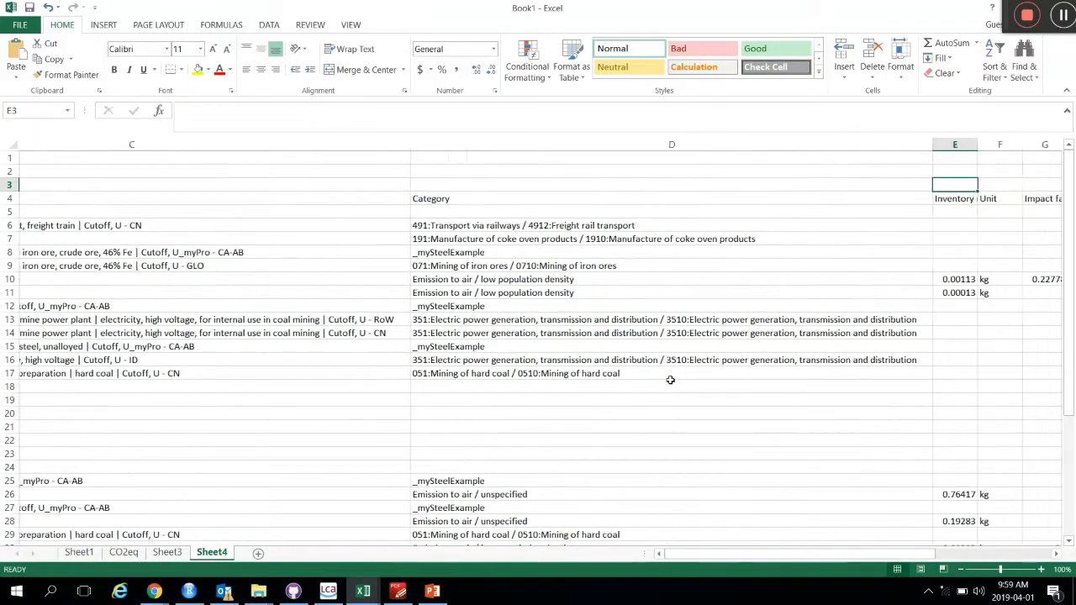
{"action": "scroll", "coordinate": [670, 380], "scroll_direction": "right", "scroll_amount": 3}
{"action": "scroll", "coordinate": [671, 380], "scroll_direction": "left", "scroll_amount": 7}
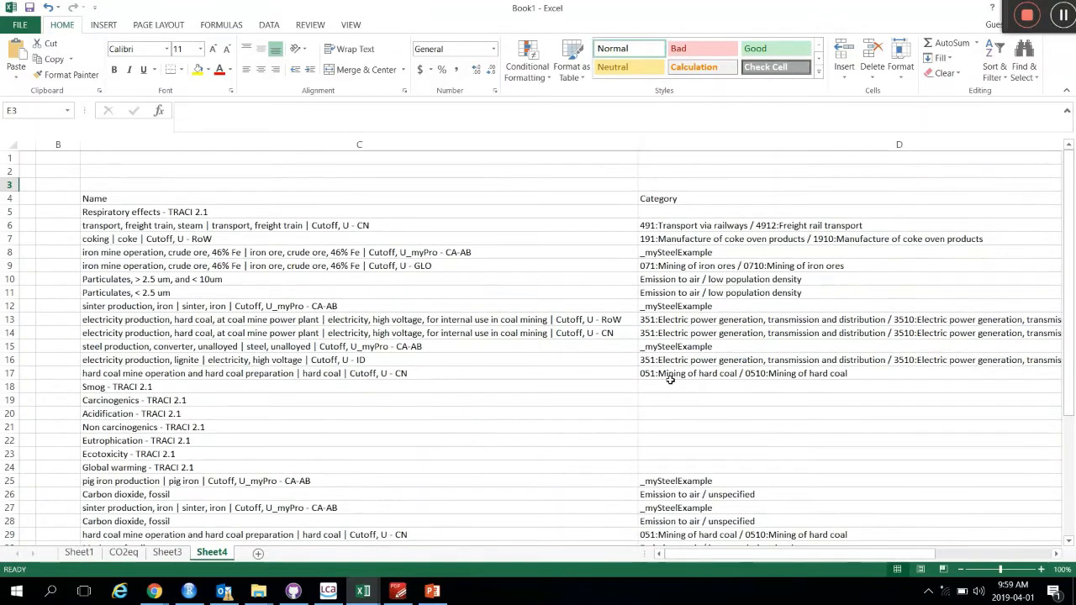
{"action": "scroll", "coordinate": [670, 380], "scroll_direction": "right", "scroll_amount": 3}
{"action": "scroll", "coordinate": [670, 380], "scroll_direction": "left", "scroll_amount": 4}
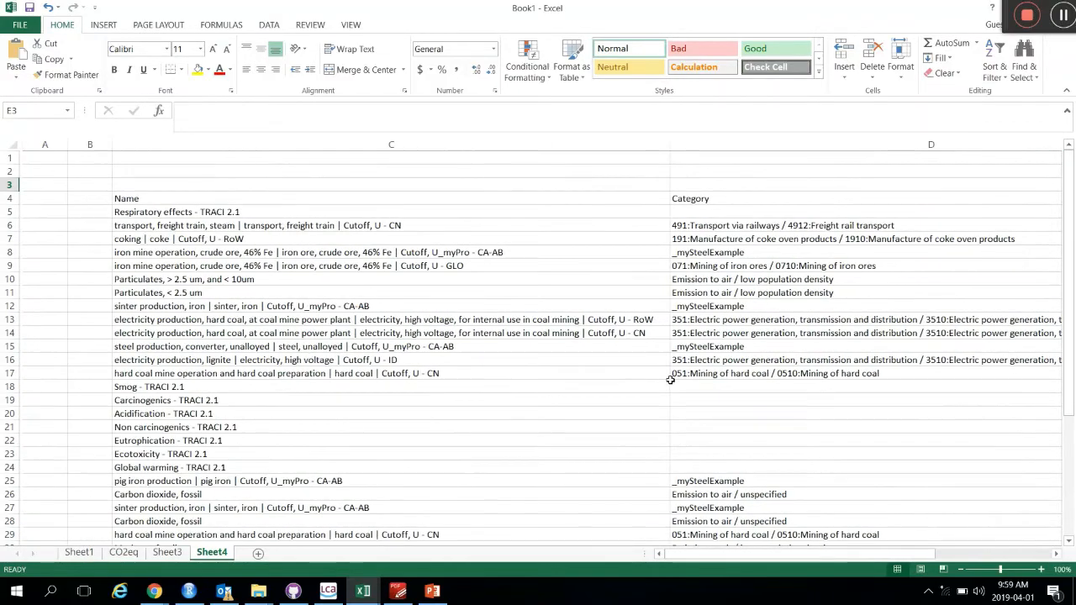
{"action": "scroll", "coordinate": [670, 380], "scroll_direction": "right", "scroll_amount": 6}
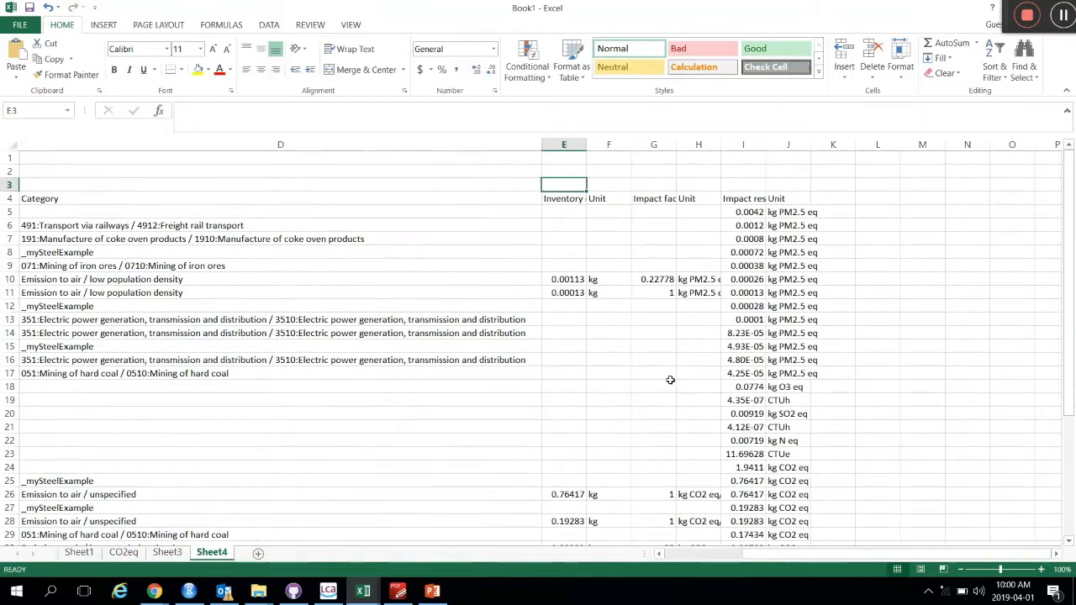
Return to openLCA and collapse Global warming - TRACI 2.1, the expanded iron mine operation process and Respiratory effects - TRACI 2.1.
{"action": "double_click", "coordinate": [925, 17]}
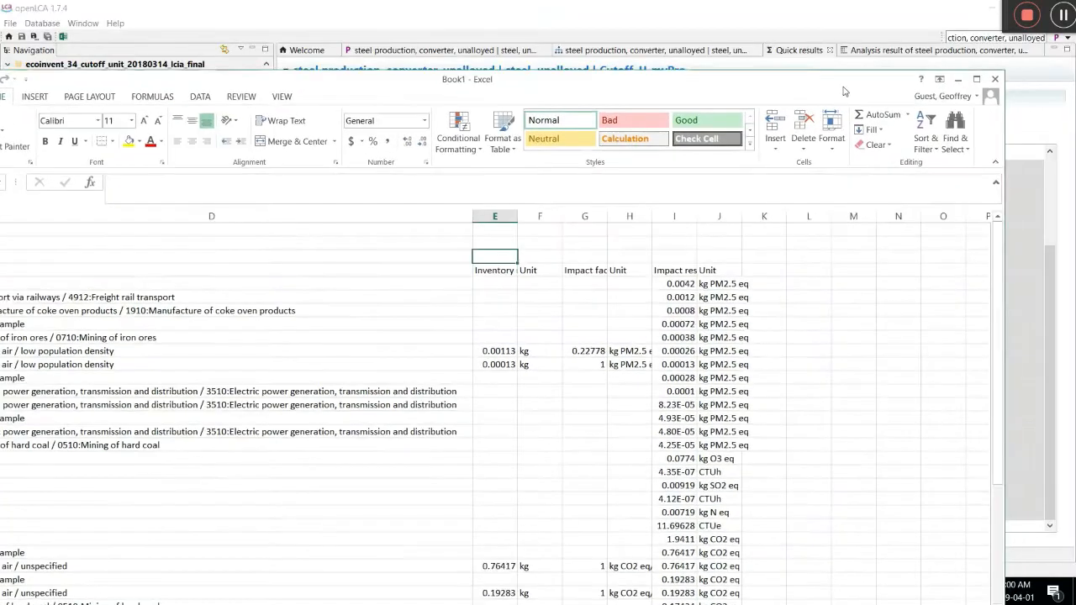
{"action": "left_click", "coordinate": [960, 80]}
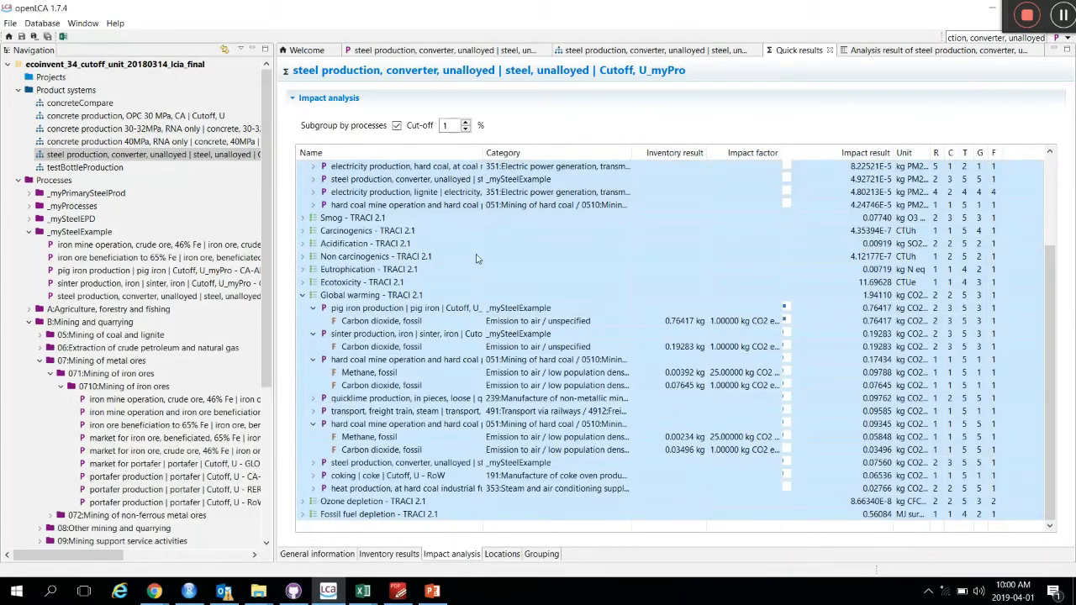
{"action": "left_click", "coordinate": [302, 296]}
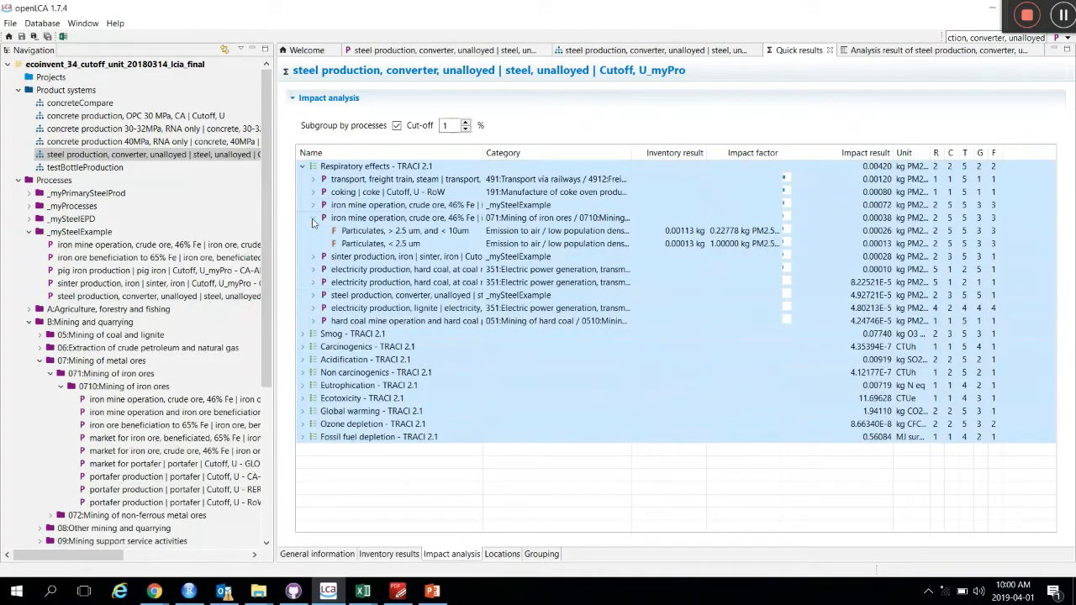
{"action": "left_click", "coordinate": [313, 219]}
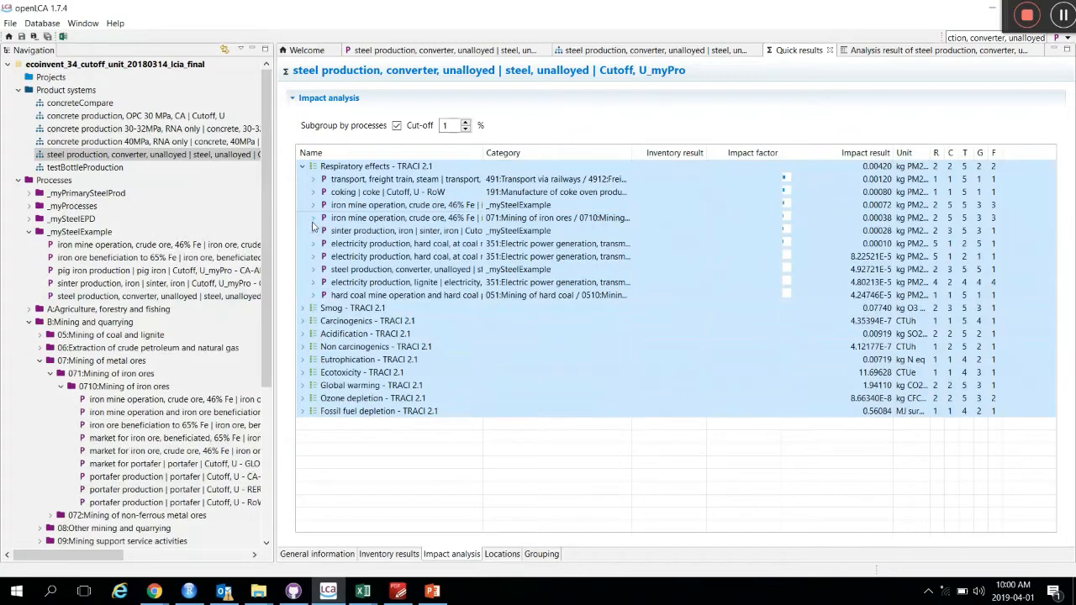
{"action": "left_click", "coordinate": [302, 168]}
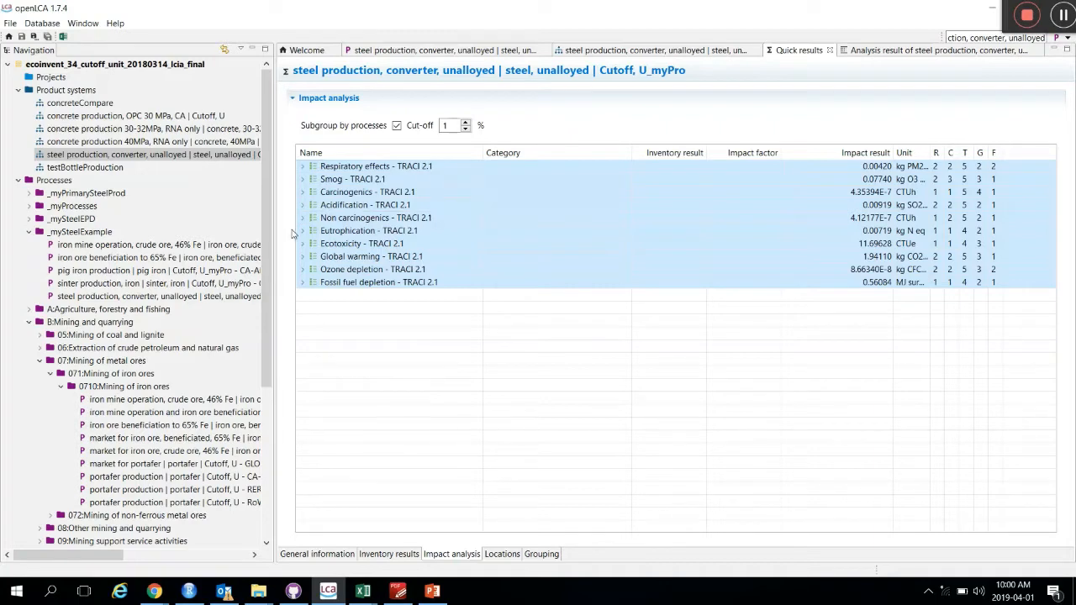
Expand Global warming - TRACI 2.1 again and collapse its pig iron, sinter and first hard coal processes.
{"action": "left_click", "coordinate": [302, 257]}
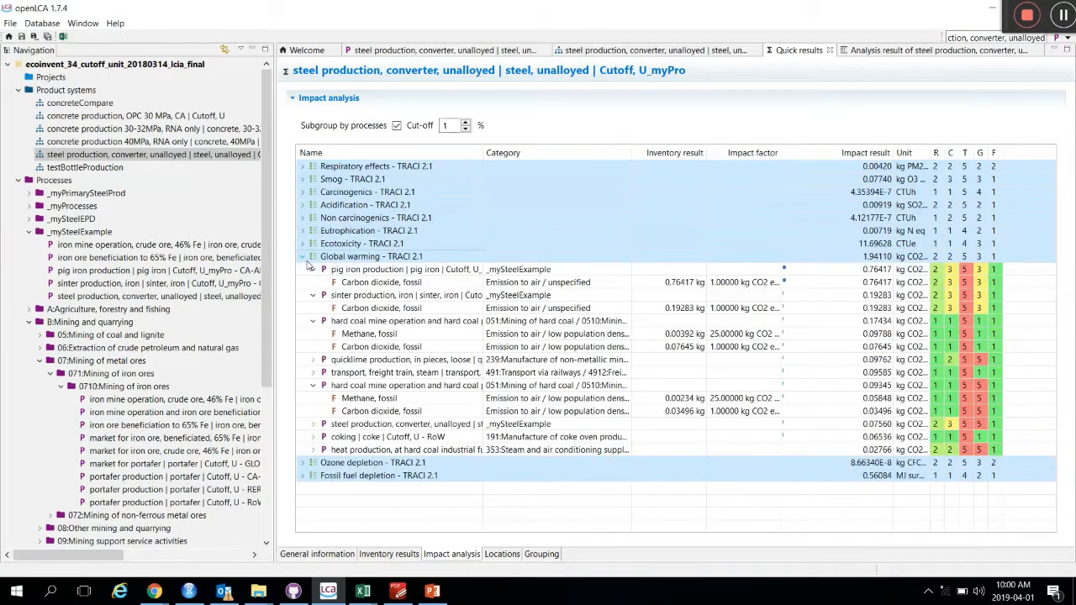
{"action": "left_click", "coordinate": [314, 270]}
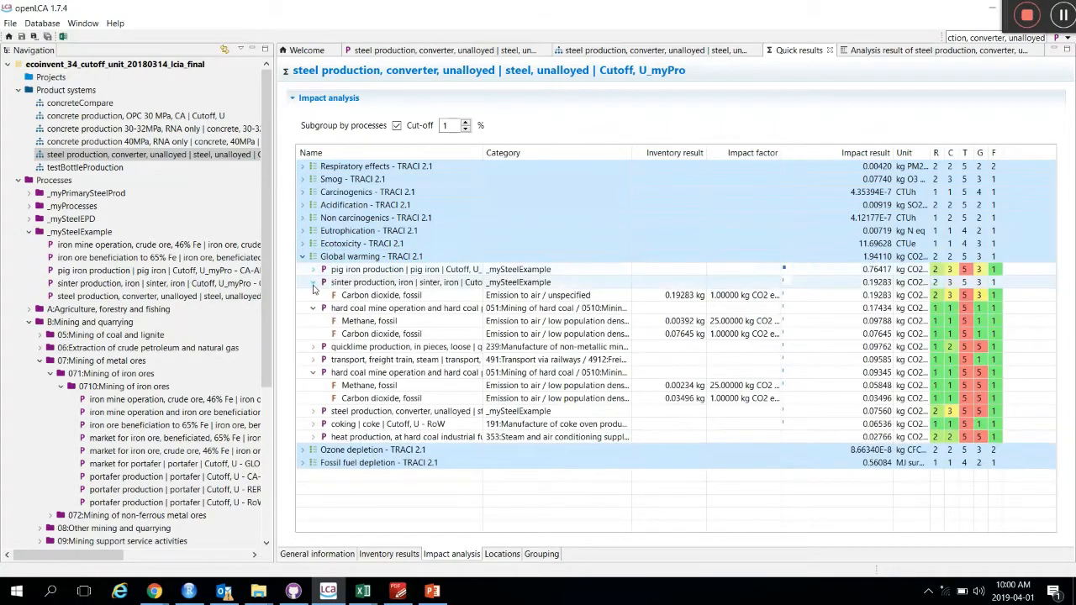
{"action": "left_click", "coordinate": [314, 282]}
{"action": "left_click", "coordinate": [311, 299]}
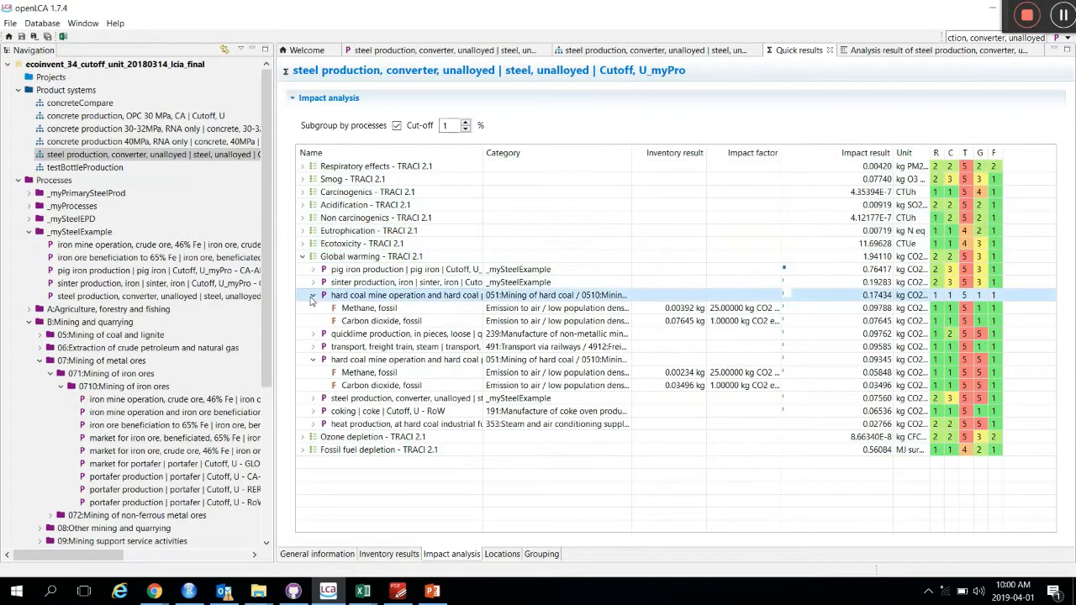
{"action": "left_click", "coordinate": [312, 296]}
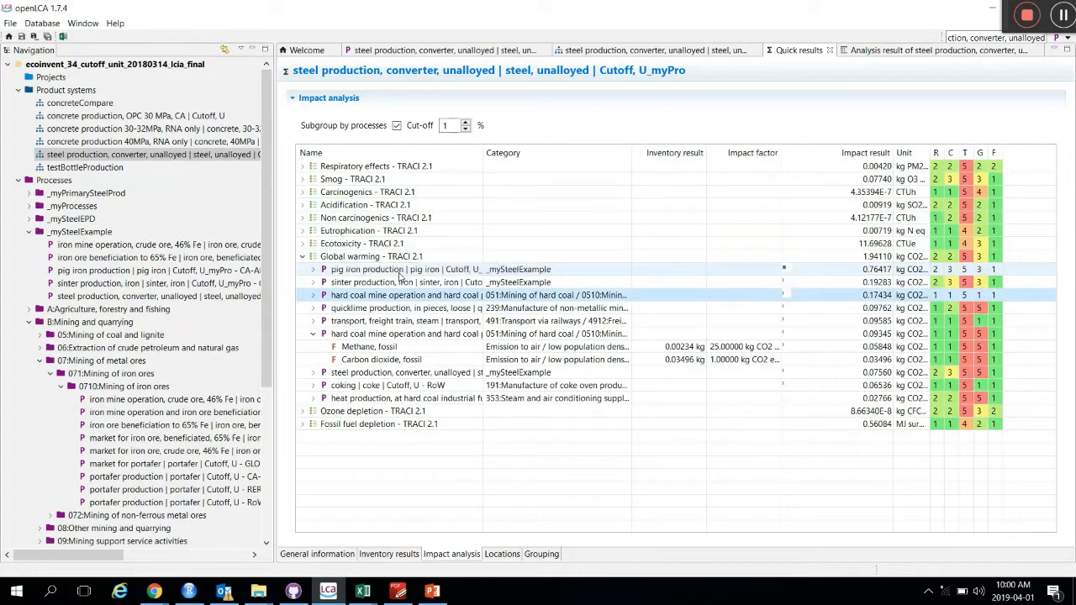
Collapse the second hard coal mine operation process under Global warming - TRACI 2.1 and widen the Name column to show full process names.
{"action": "left_click", "coordinate": [311, 336]}
{"action": "left_click", "coordinate": [311, 334]}
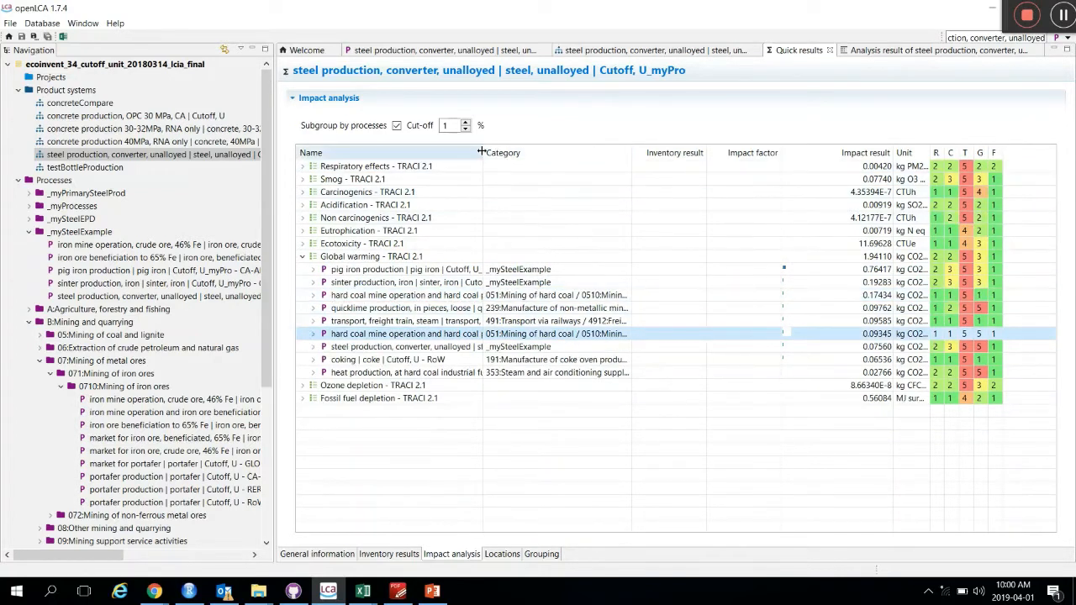
{"action": "left_click_drag", "start_coordinate": [548, 164], "coordinate": [633, 168]}
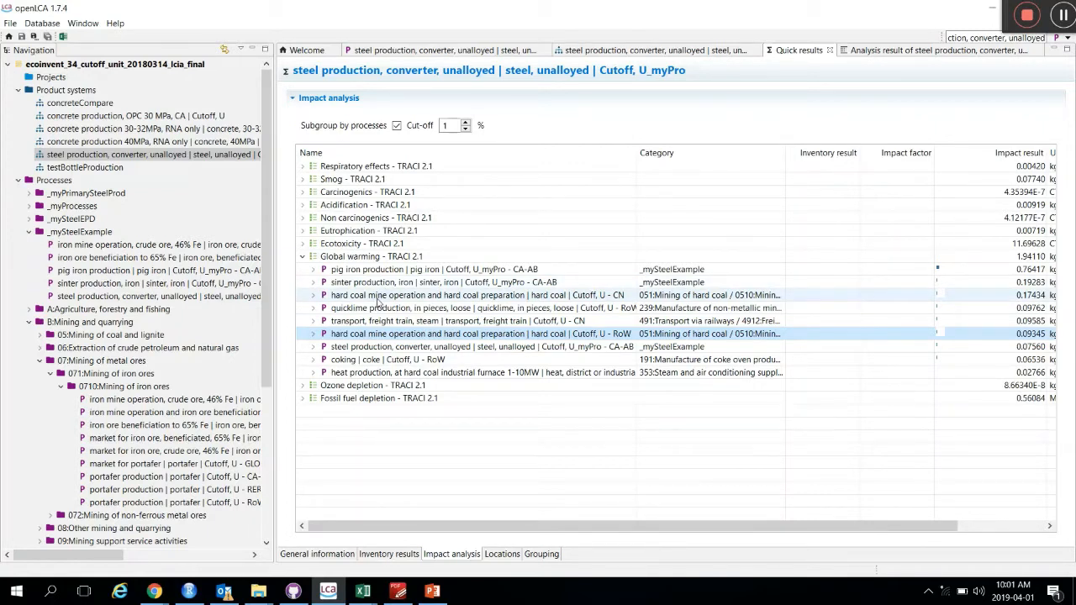
Switch to the openLCA lessons slides in PowerPoint and review the Impact analysis bullets, including the formula d = CSx = CSLy.
{"action": "left_click", "coordinate": [435, 593]}
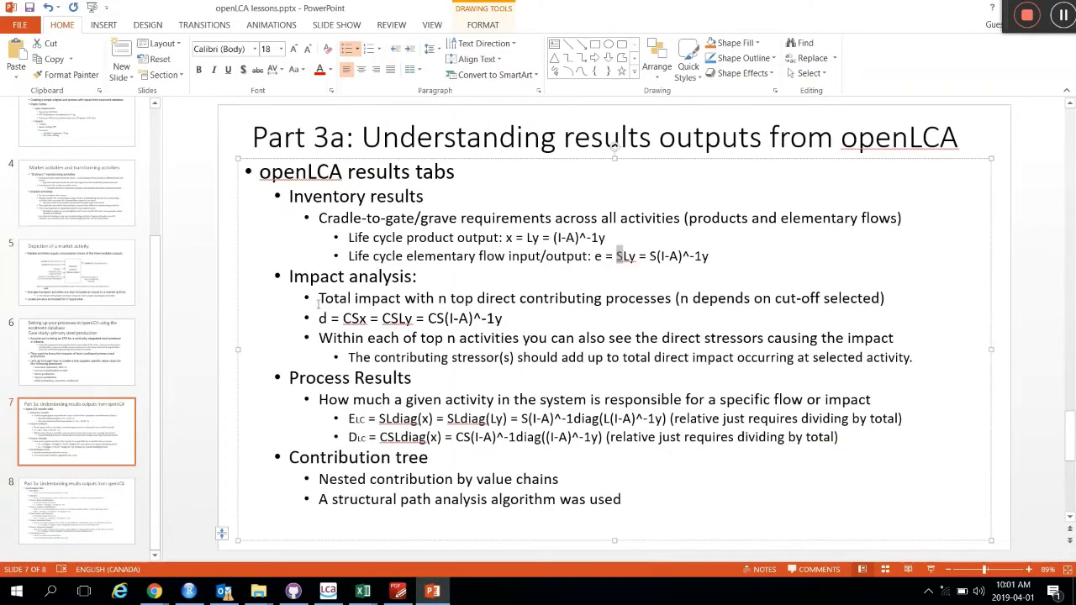
{"action": "left_click_drag", "start_coordinate": [318, 300], "coordinate": [530, 368]}
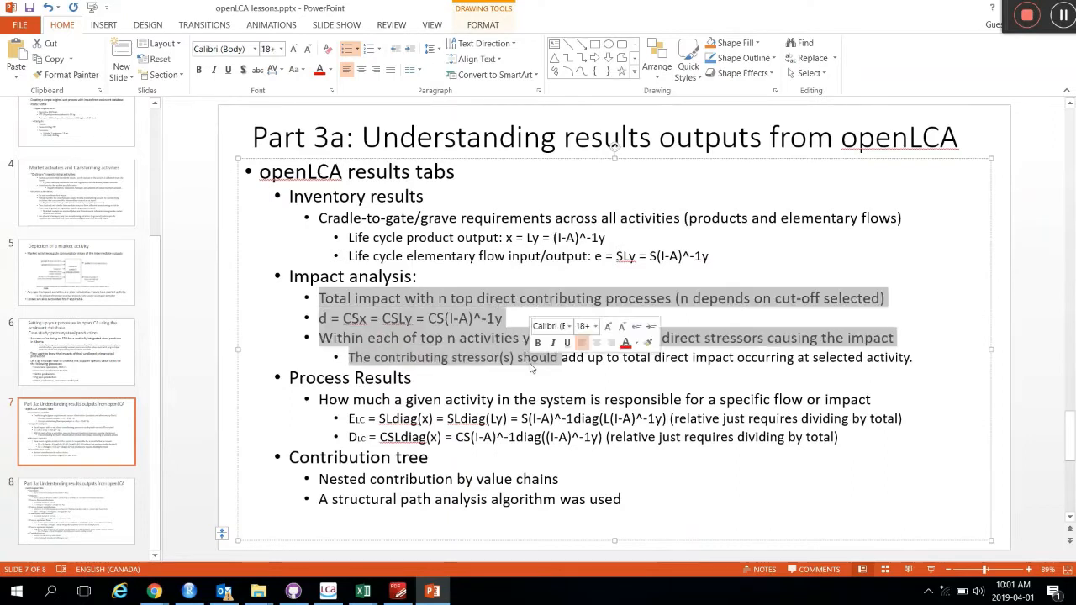
{"action": "left_click", "coordinate": [368, 320]}
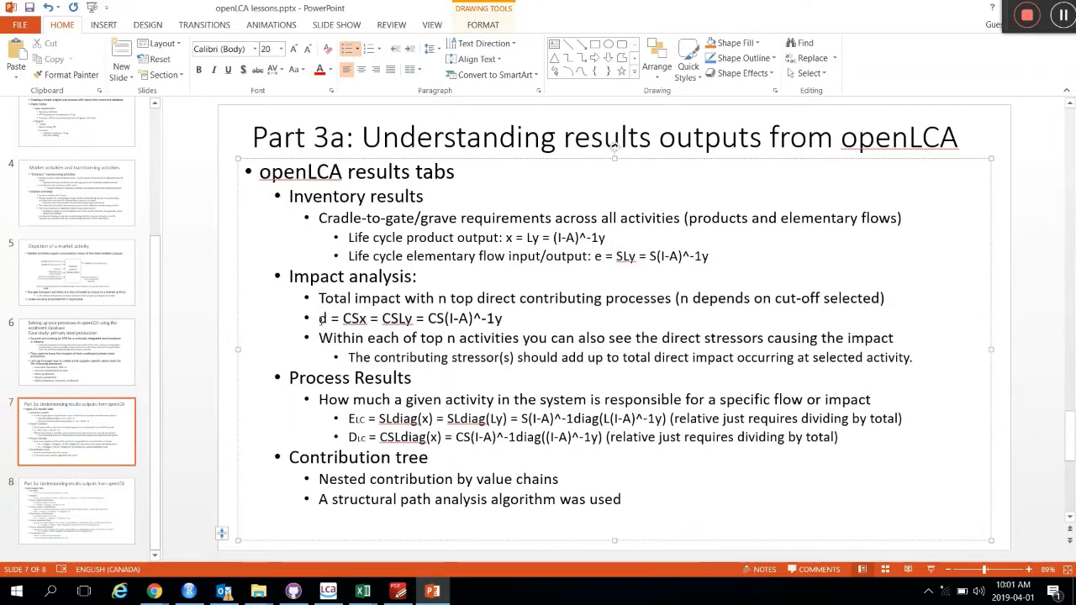
{"action": "left_click", "coordinate": [327, 318]}
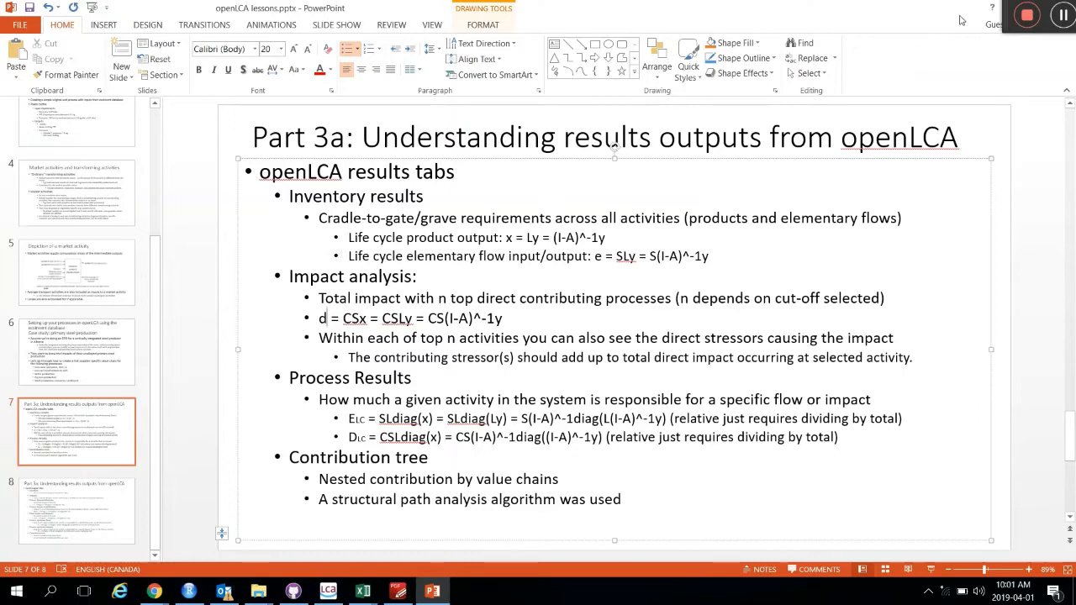
Return to openLCA and examine the contribution tree for locations, first by flow down to China's processes, then by impact category.
{"action": "left_click", "coordinate": [329, 592]}
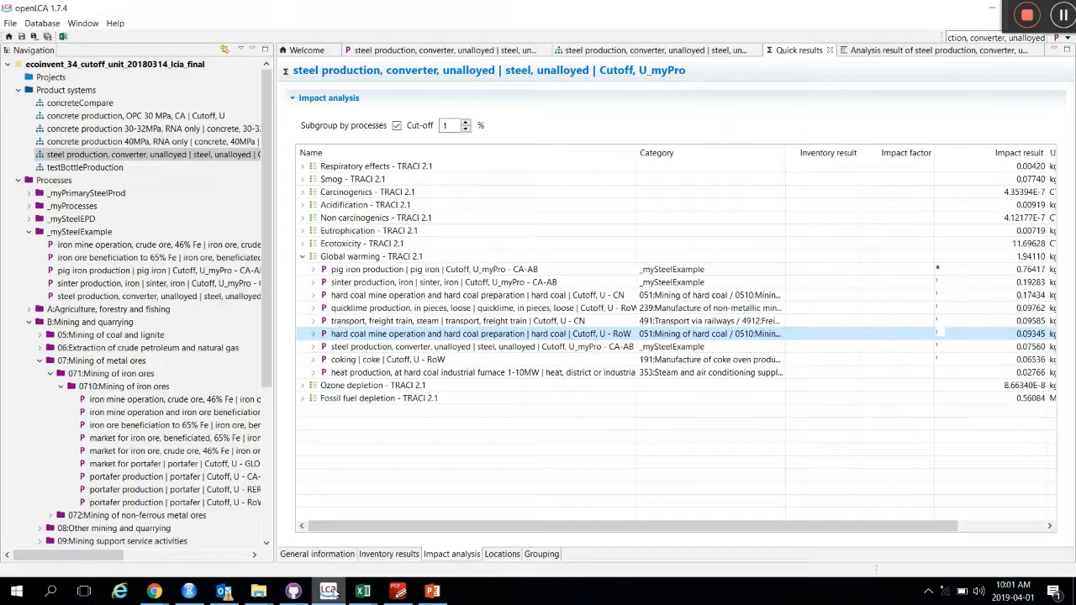
{"action": "left_click", "coordinate": [513, 555]}
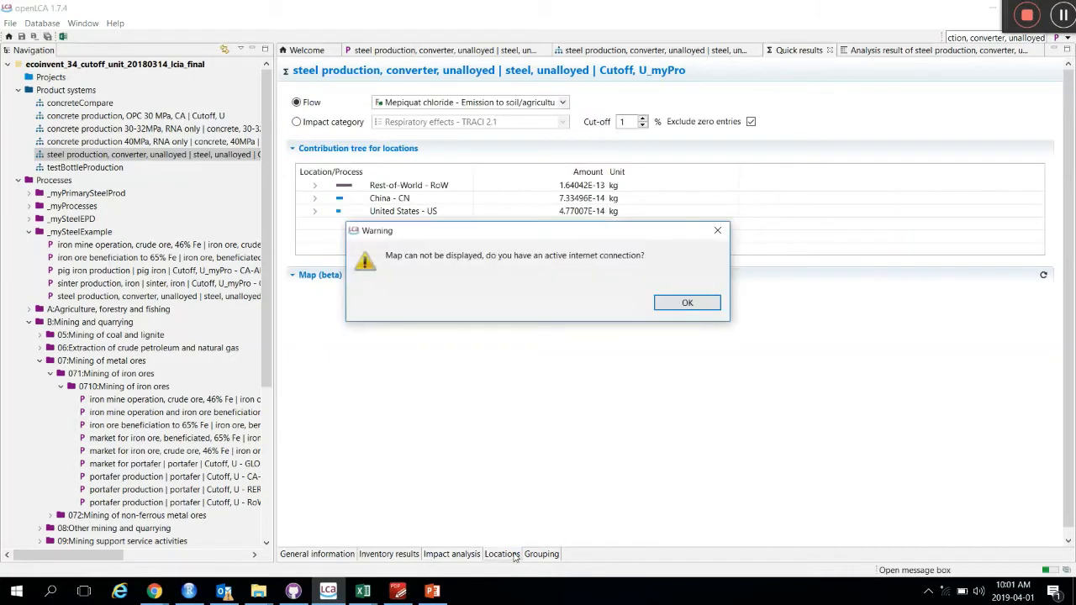
{"action": "left_click", "coordinate": [687, 302]}
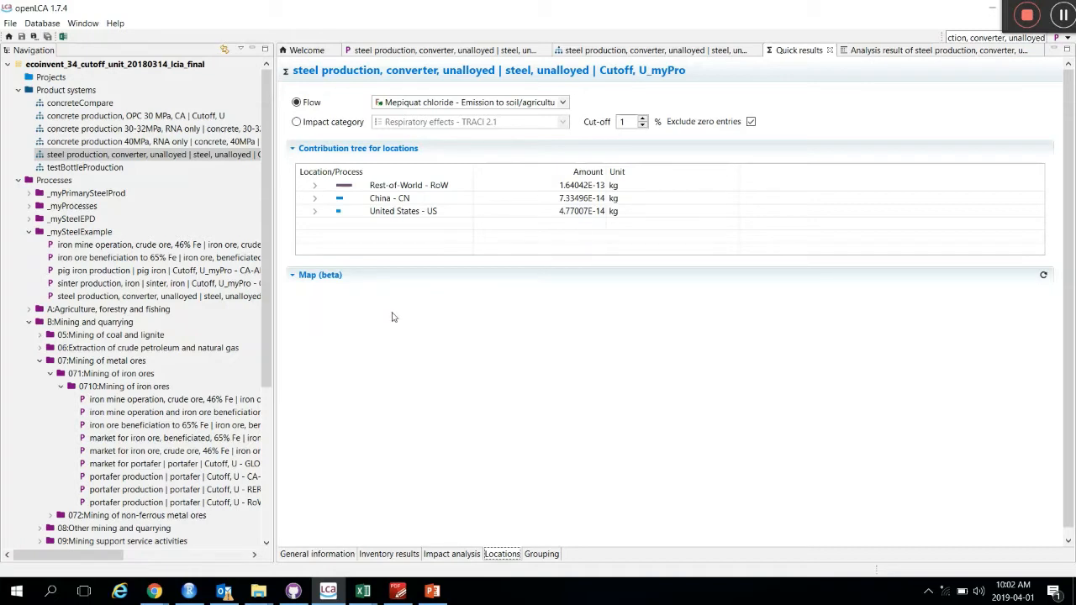
{"action": "left_click", "coordinate": [314, 199]}
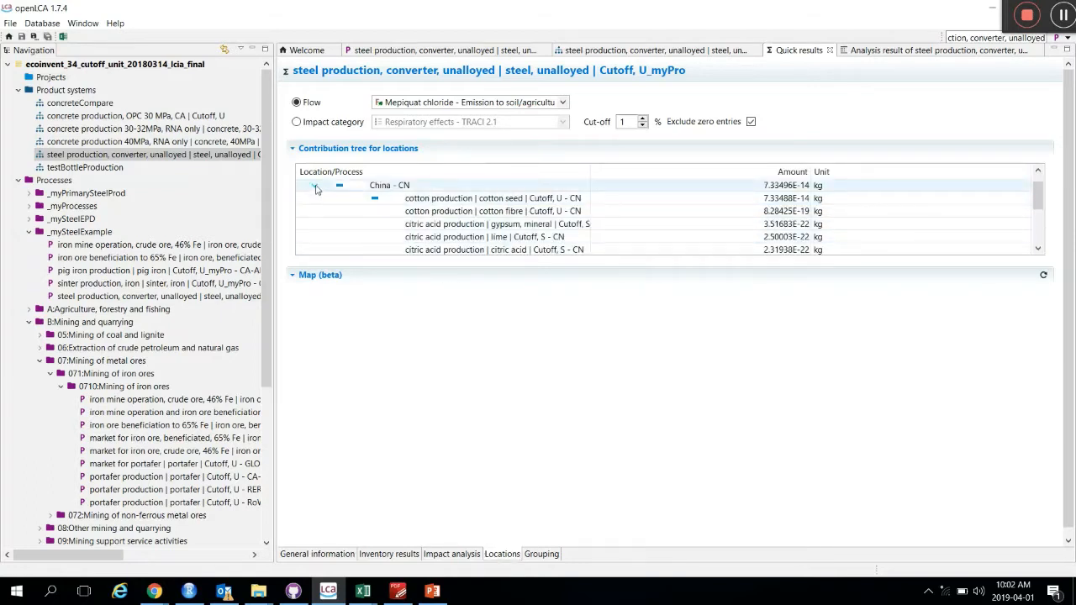
{"action": "left_click", "coordinate": [320, 123]}
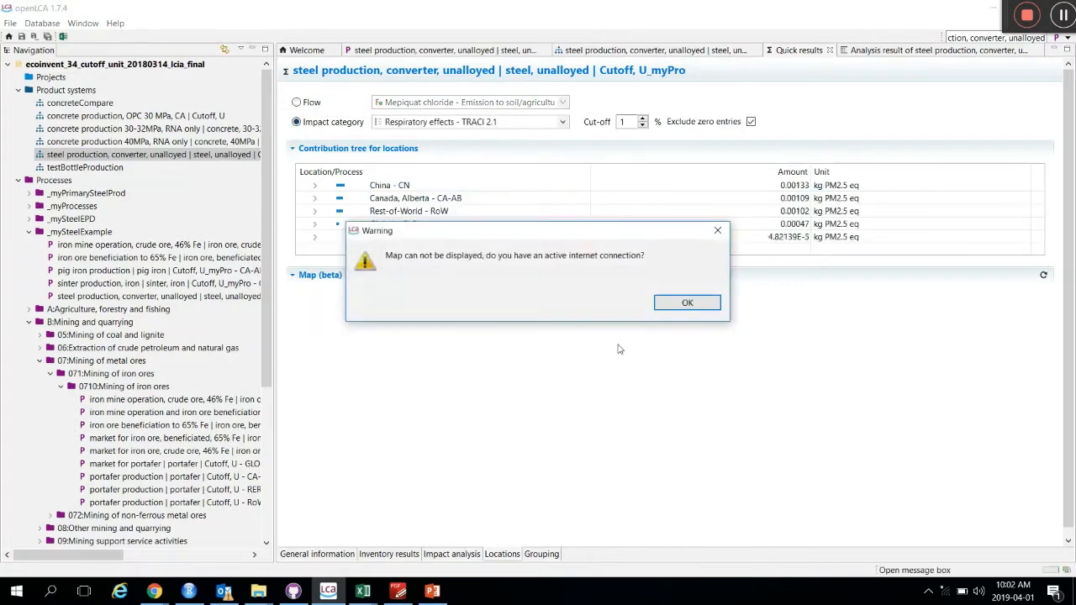
{"action": "left_click", "coordinate": [687, 303]}
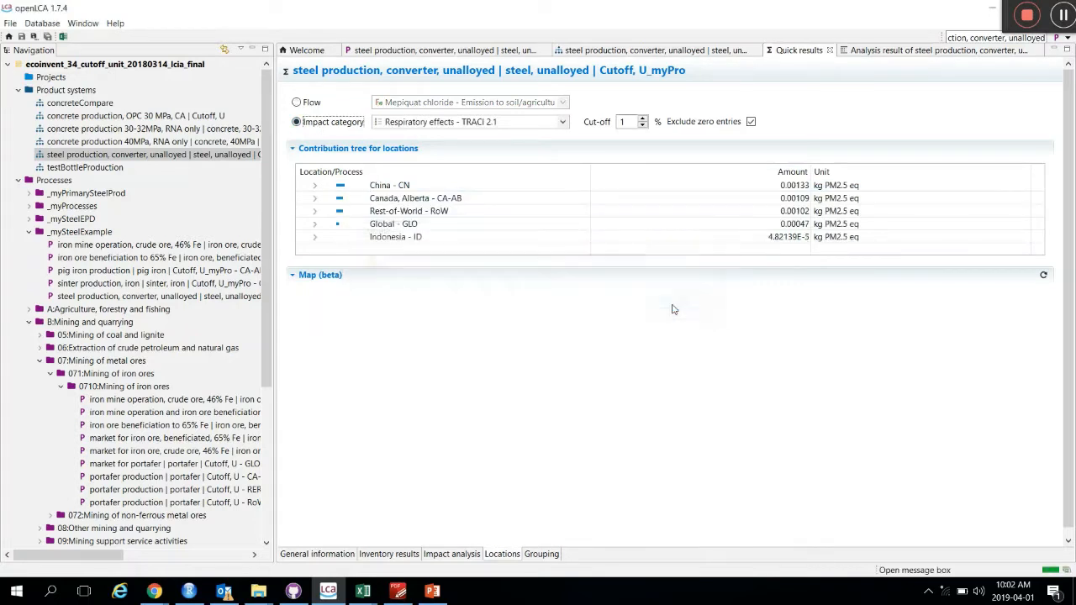
Show the grouping results by impact category and list the processes in the Other group.
{"action": "left_click", "coordinate": [553, 554]}
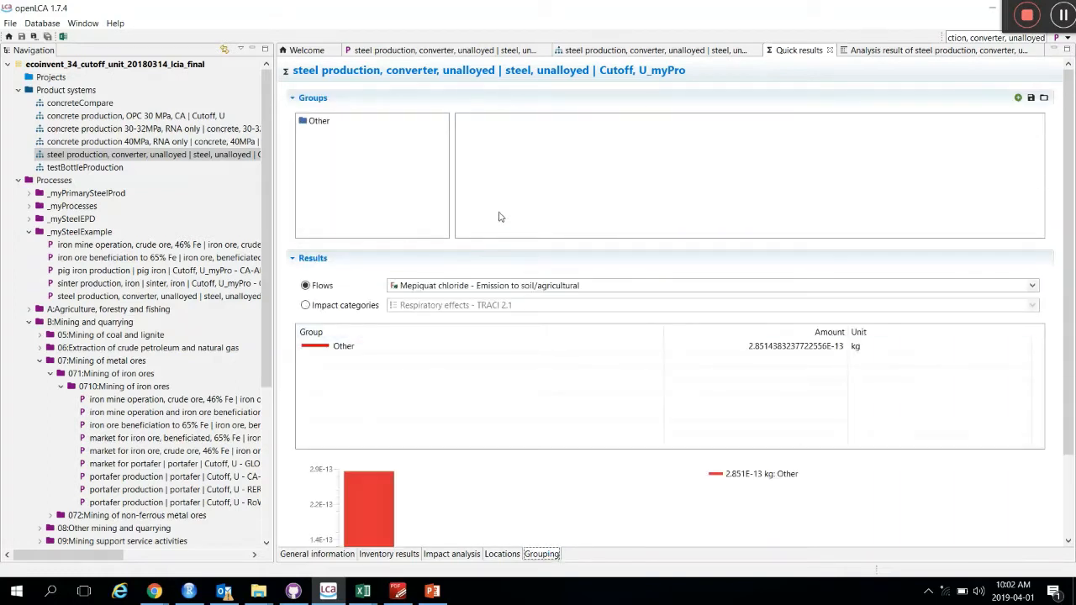
{"action": "left_click", "coordinate": [359, 308]}
{"action": "left_click", "coordinate": [311, 120]}
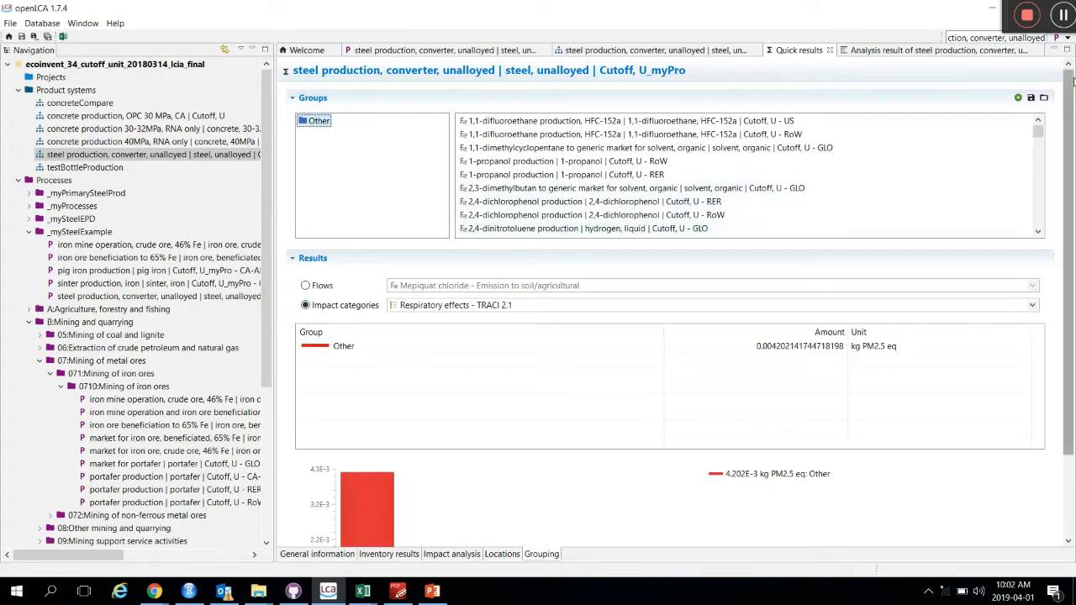
Add a new result group named "transport required".
{"action": "left_click", "coordinate": [1018, 98]}
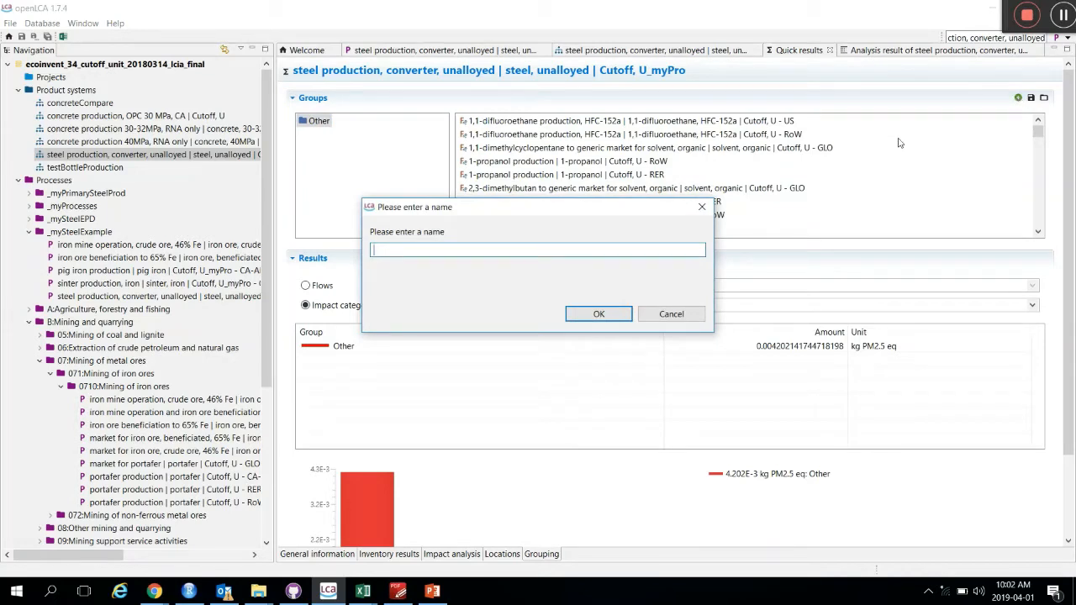
{"action": "type", "text": "transport required"}
{"action": "left_click", "coordinate": [624, 314]}
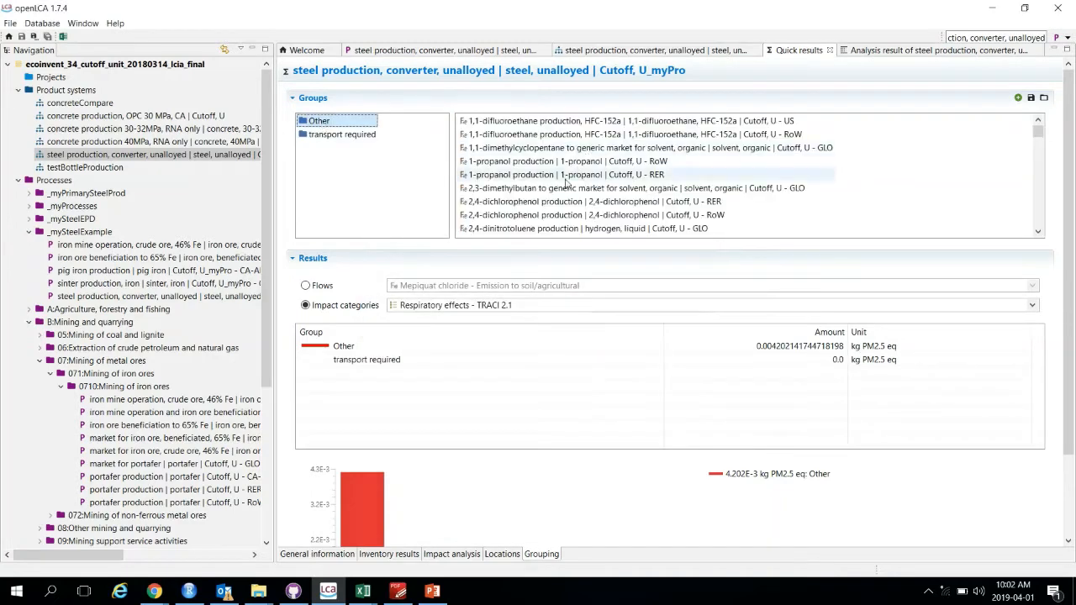
Move the four processes from 1-propanol production - RER through 2,4-dichlorophenol production - RoW out of Other into the transport required group.
{"action": "scroll", "coordinate": [600, 187], "scroll_direction": "down", "scroll_amount": 10}
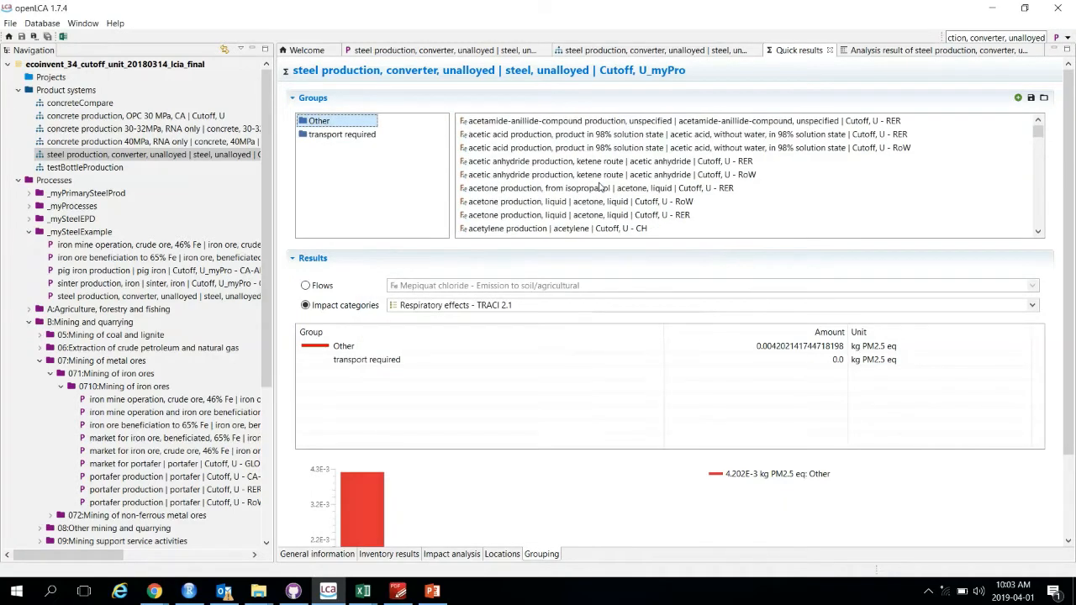
{"action": "scroll", "coordinate": [601, 256], "scroll_direction": "down", "scroll_amount": 3}
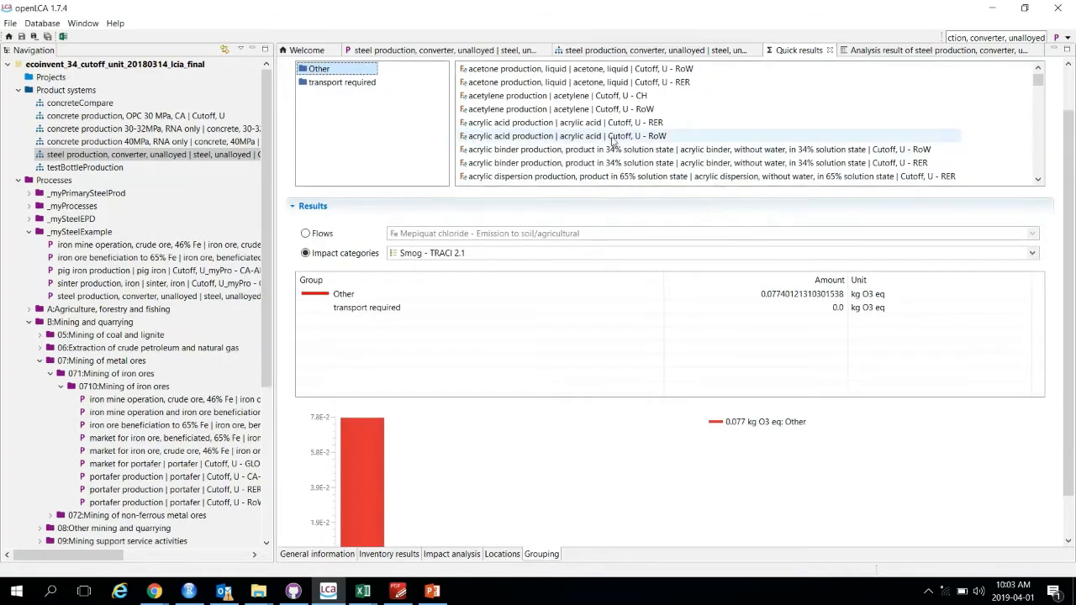
{"action": "scroll", "coordinate": [547, 126], "scroll_direction": "down", "scroll_amount": 2}
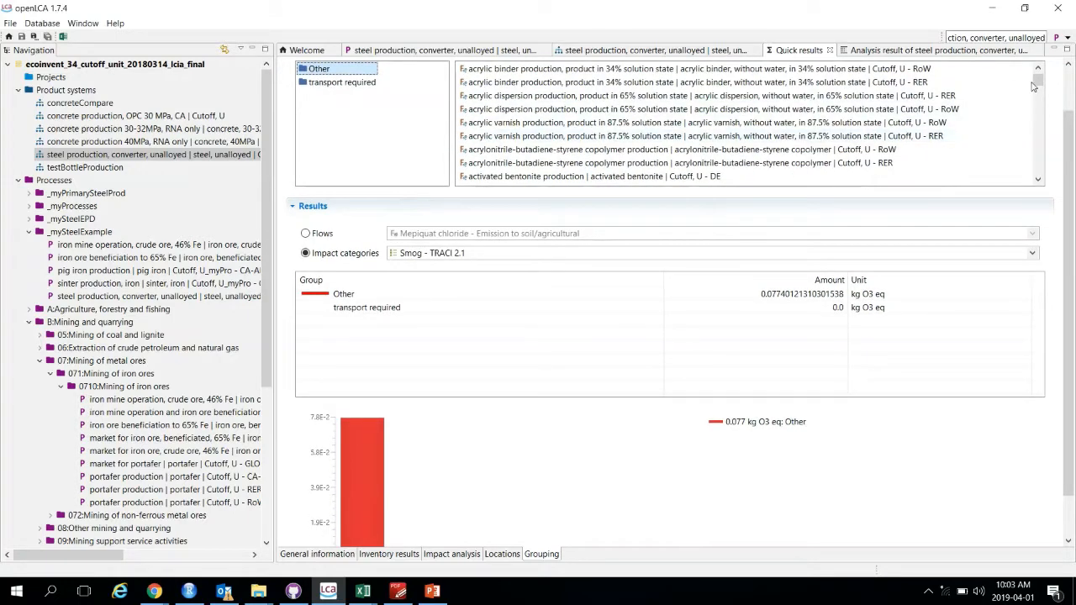
{"action": "left_click_drag", "start_coordinate": [1040, 82], "coordinate": [1037, 54]}
{"action": "scroll", "coordinate": [635, 108], "scroll_direction": "down", "scroll_amount": 1}
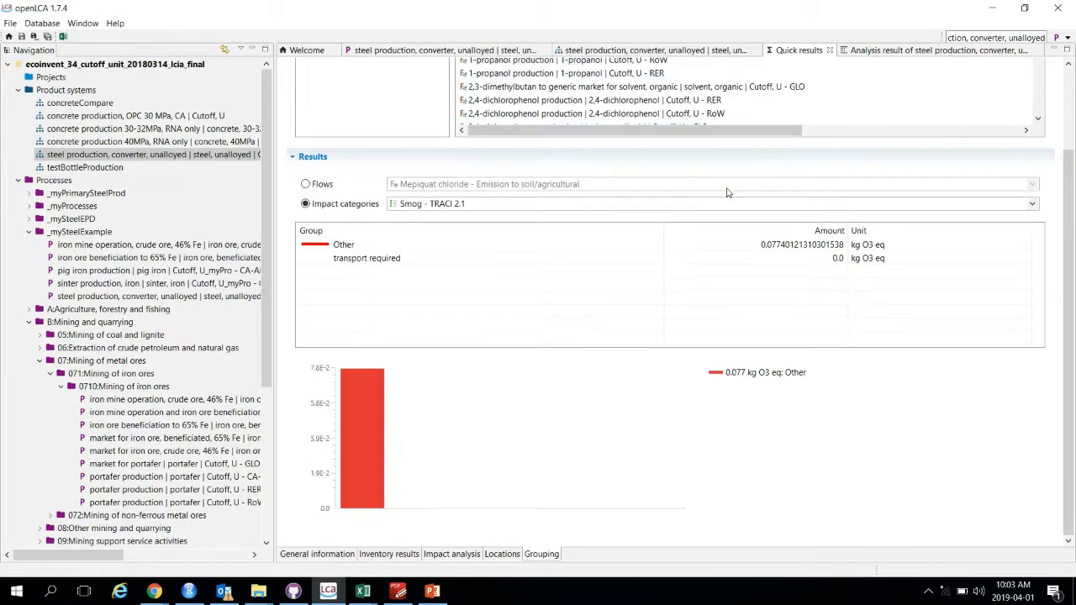
{"action": "scroll", "coordinate": [783, 221], "scroll_direction": "up", "scroll_amount": 3}
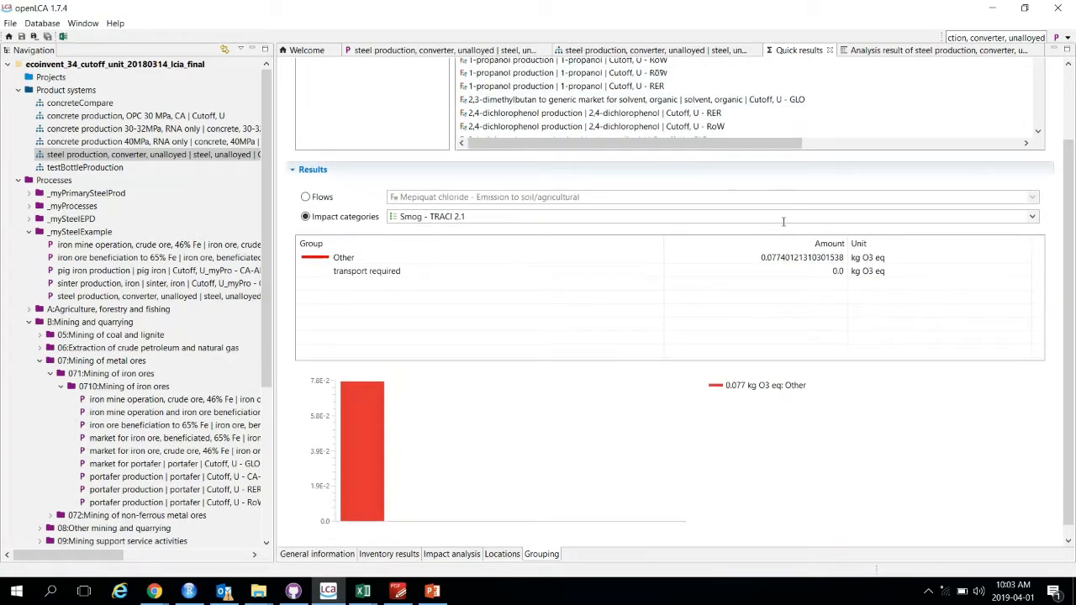
{"action": "scroll", "coordinate": [589, 185], "scroll_direction": "up", "scroll_amount": 2}
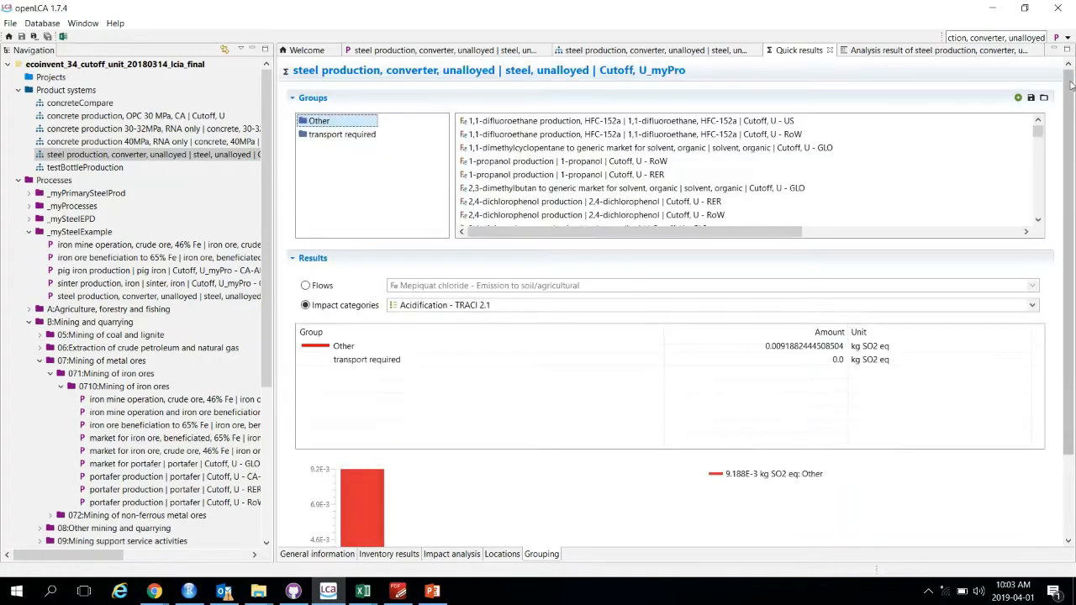
{"action": "left_click_drag", "start_coordinate": [565, 175], "coordinate": [555, 218]}
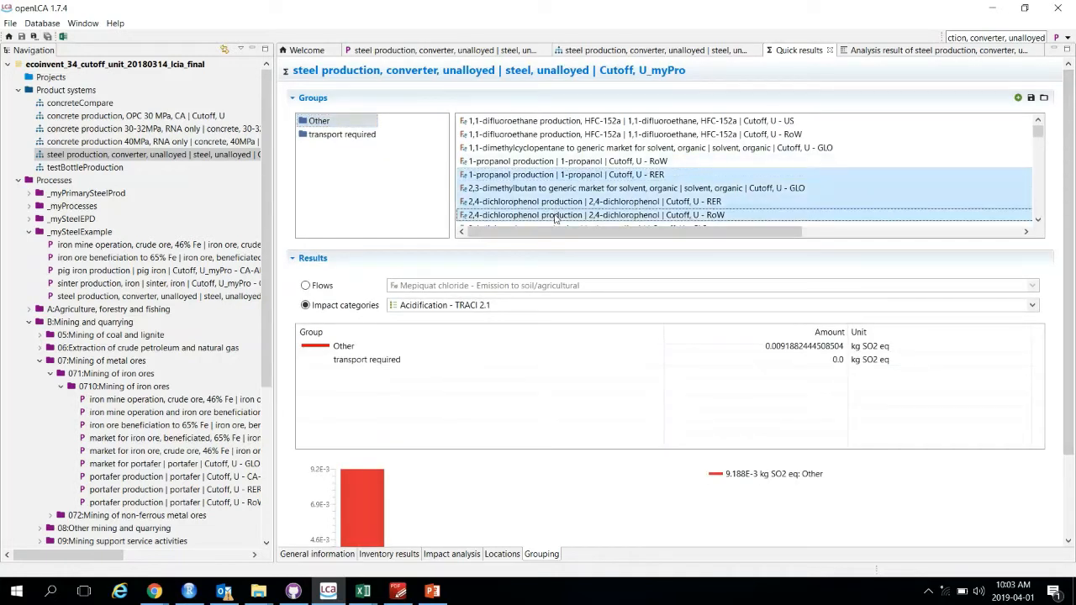
{"action": "right_click", "coordinate": [555, 176]}
{"action": "mouse_move", "coordinate": [623, 183]}
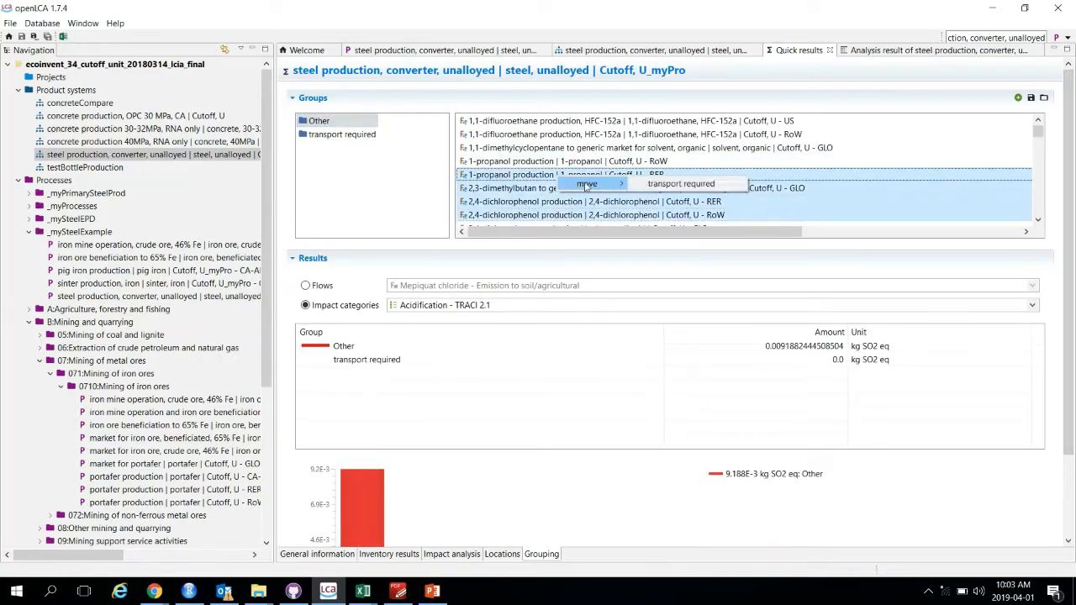
{"action": "left_click", "coordinate": [664, 183]}
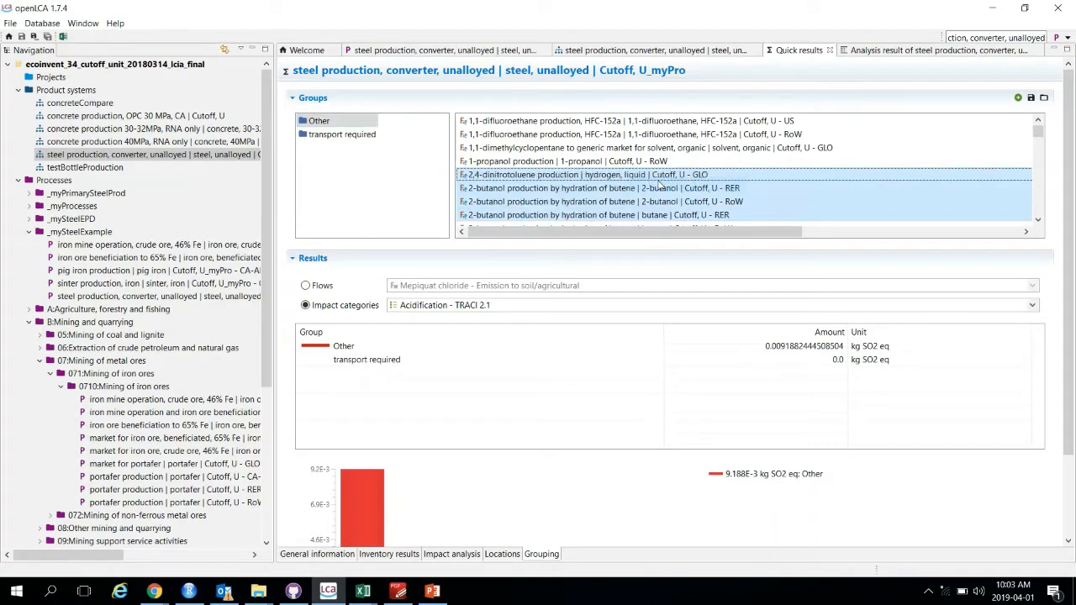
Check the grouped results and chart for Acidification - TRACI 2.1, and list the processes assigned to the transport required group.
{"action": "left_click", "coordinate": [303, 210]}
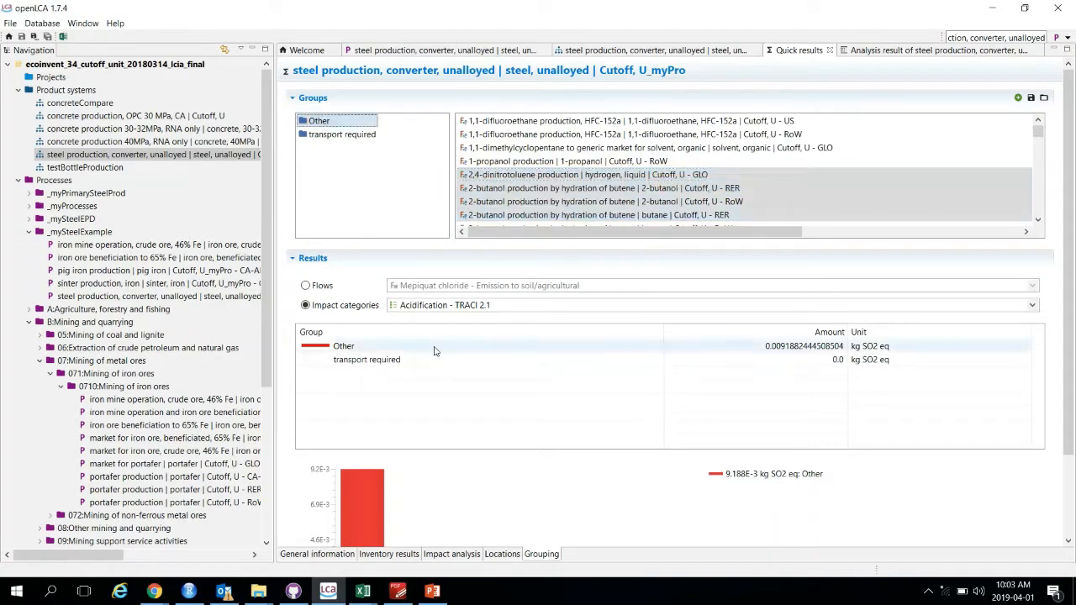
{"action": "left_click", "coordinate": [435, 351]}
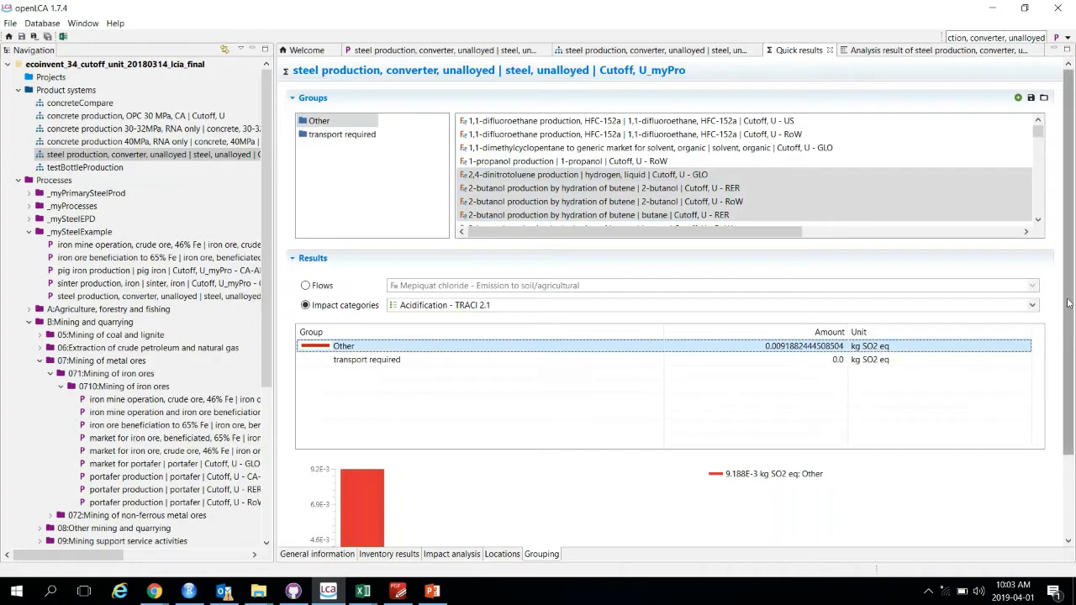
{"action": "left_click_drag", "start_coordinate": [1069, 307], "coordinate": [1073, 433]}
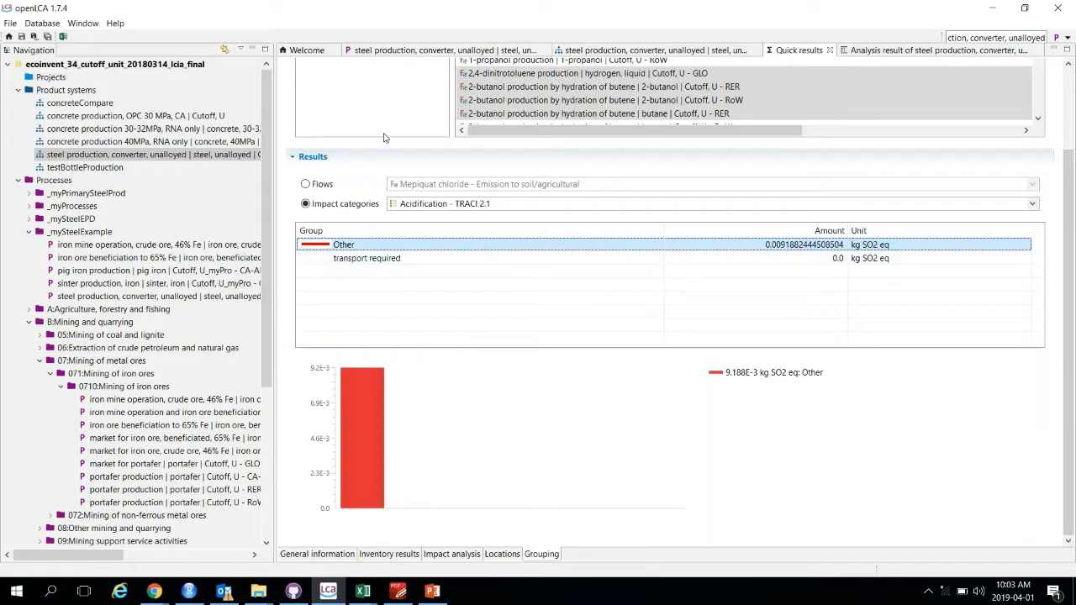
{"action": "left_click", "coordinate": [1072, 120]}
{"action": "left_click", "coordinate": [343, 134]}
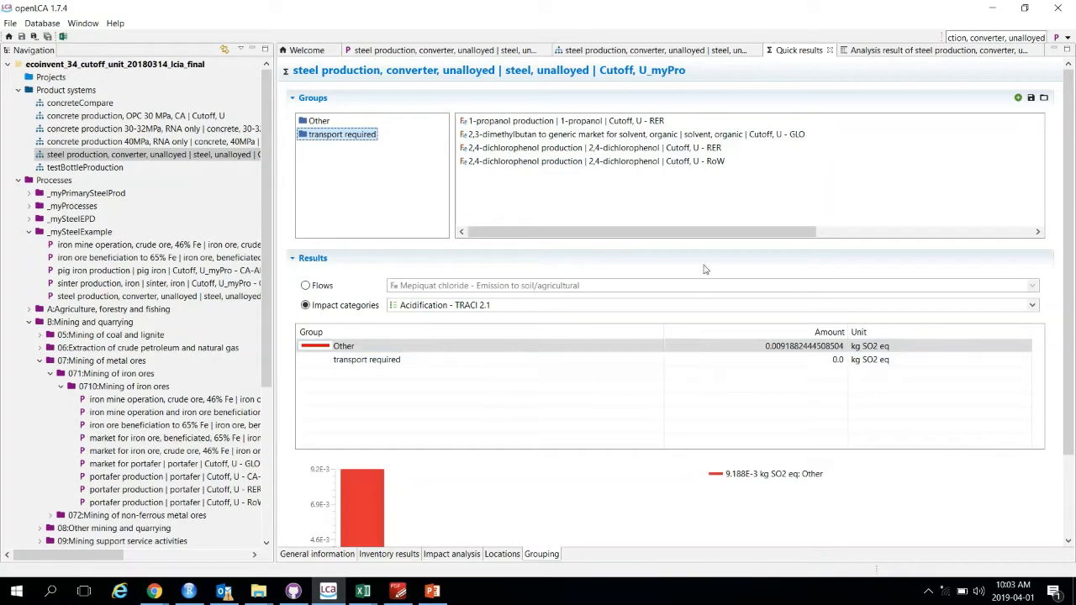
Switch to the steel production system's analysis result and view its general information and inventory results.
{"action": "left_click", "coordinate": [864, 52]}
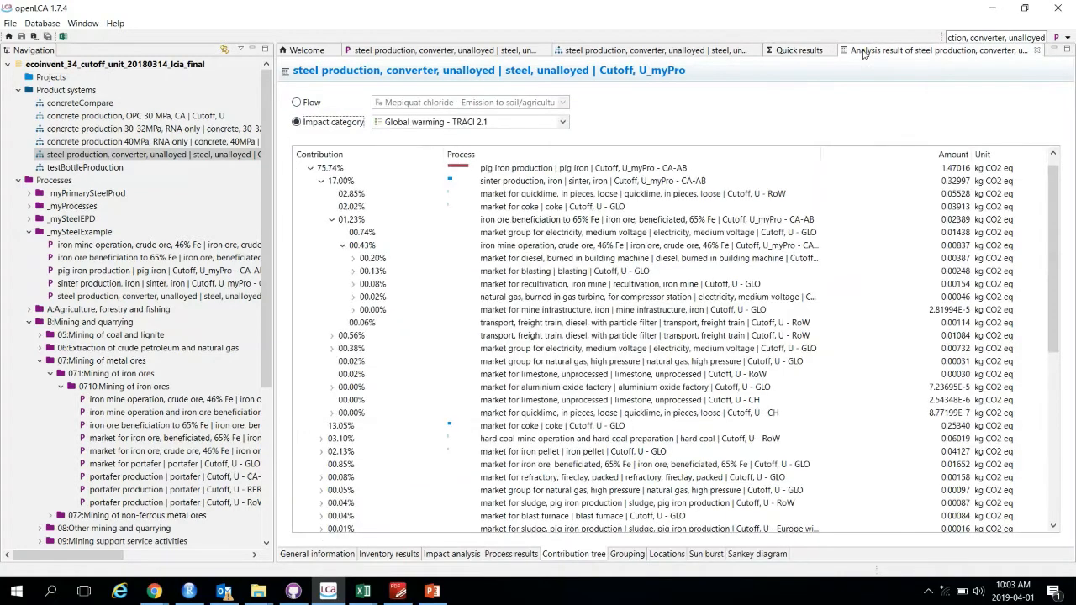
{"action": "left_click", "coordinate": [317, 554]}
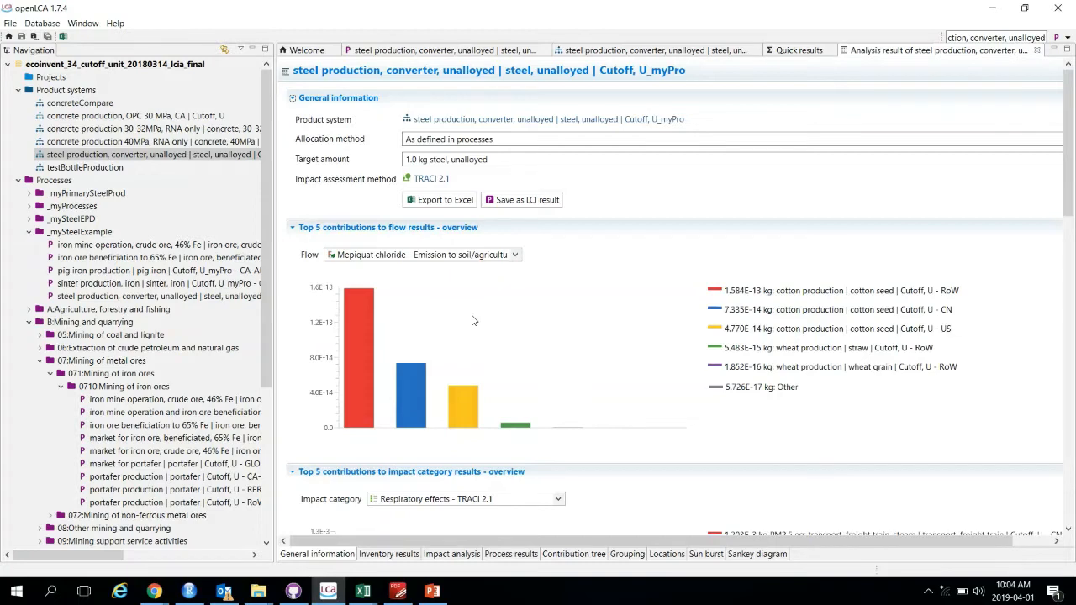
{"action": "left_click", "coordinate": [388, 554]}
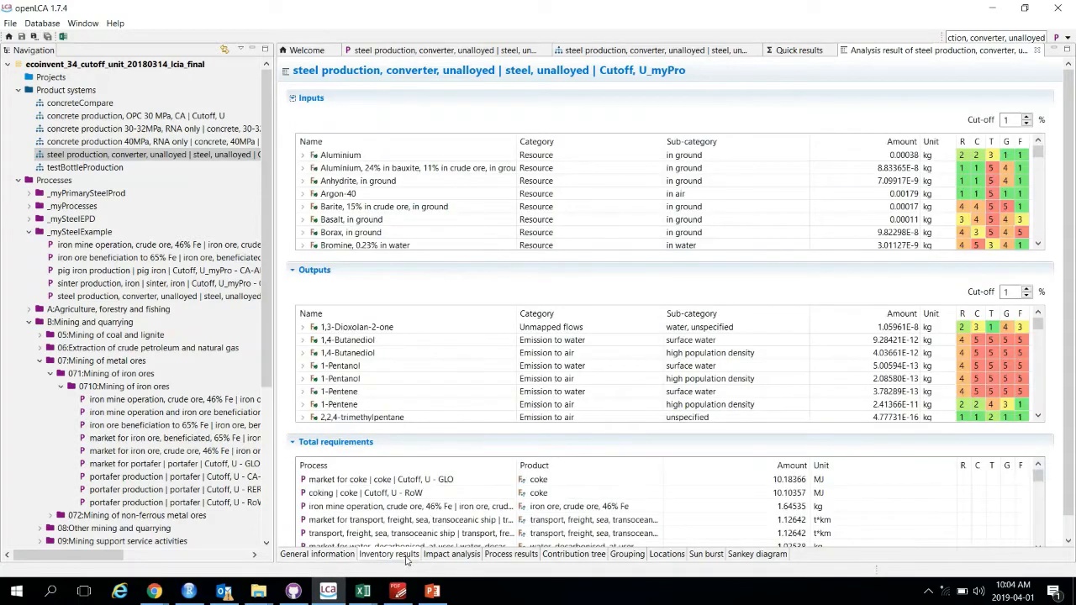
Open the impact analysis of the analysis result, expand Global warming - TRACI 2.1, and look through its contributing processes.
{"action": "left_click", "coordinate": [451, 559]}
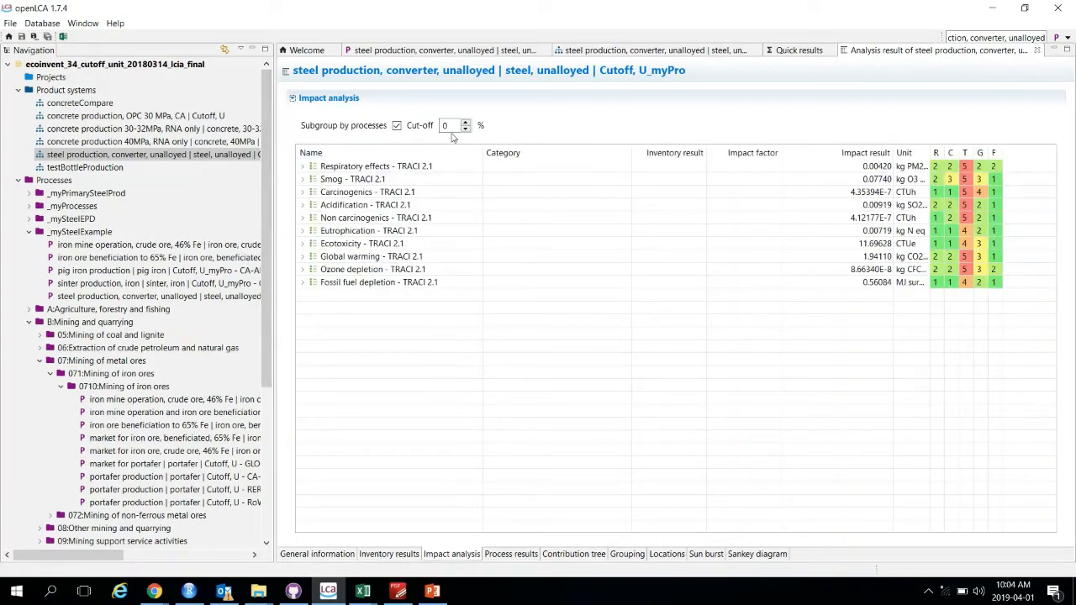
{"action": "left_click", "coordinate": [303, 256]}
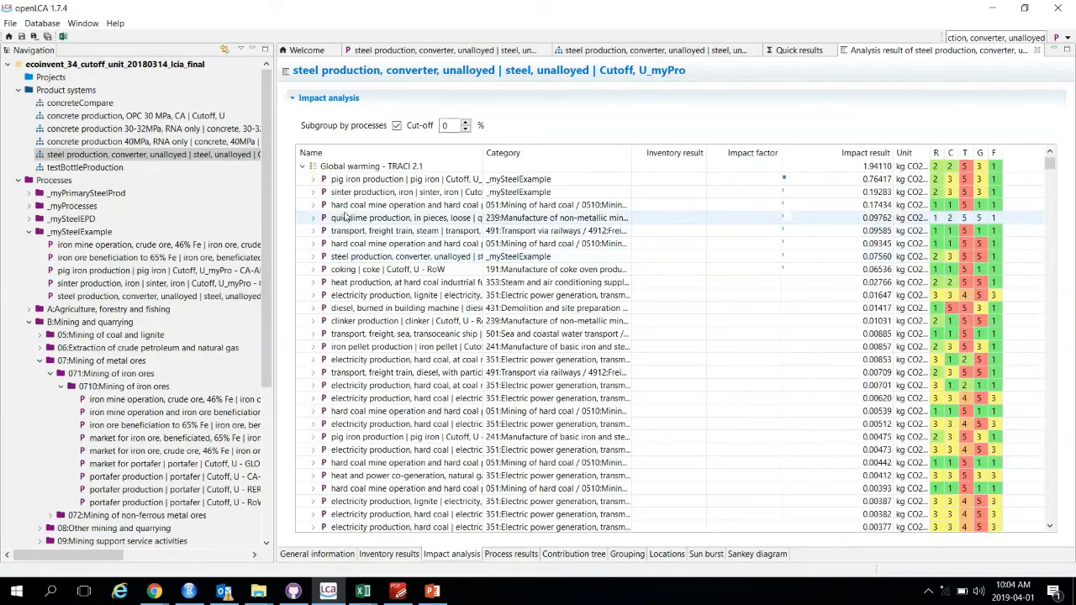
{"action": "scroll", "coordinate": [345, 216], "scroll_direction": "down", "scroll_amount": 5}
{"action": "scroll", "coordinate": [345, 216], "scroll_direction": "down", "scroll_amount": 9}
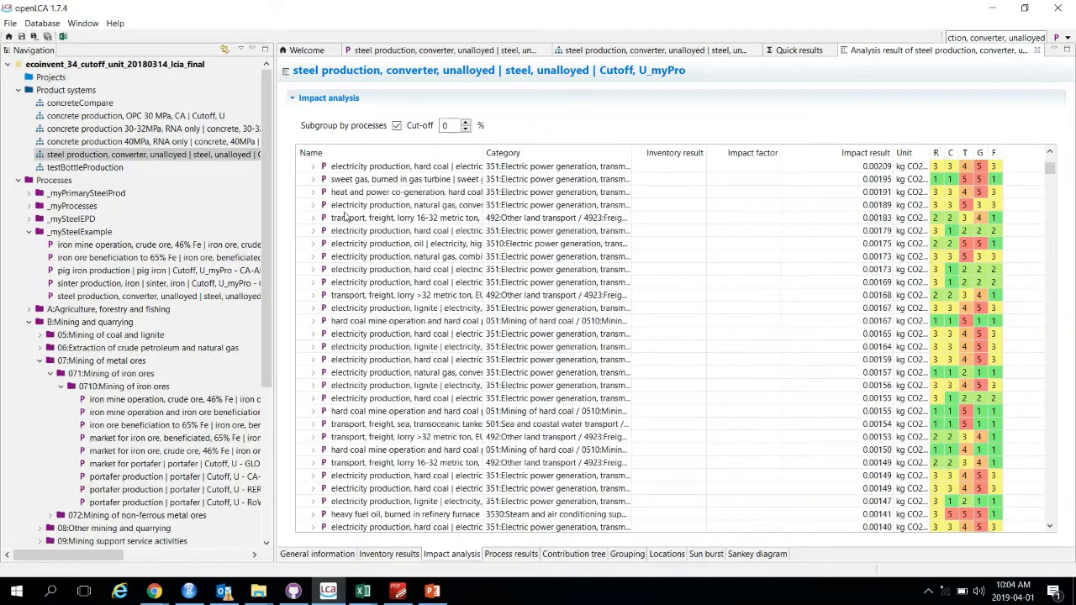
Examine the processes contributing to Global warming - TRACI 2.1 and their impact results, from the largest down to the very small contributors.
{"action": "scroll", "coordinate": [345, 216], "scroll_direction": "up", "scroll_amount": 15}
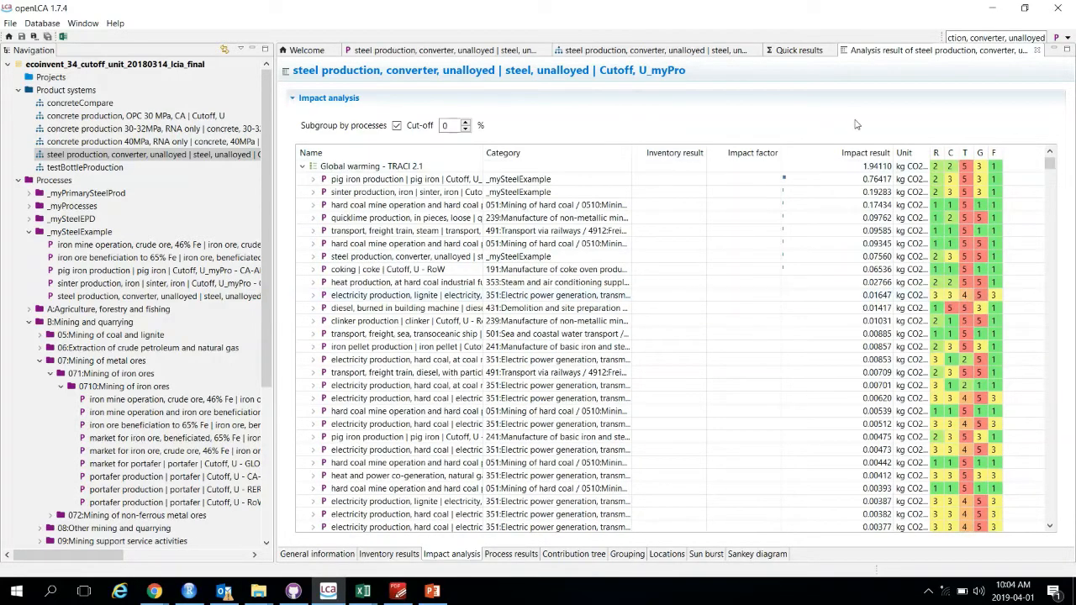
{"action": "scroll", "coordinate": [847, 329], "scroll_direction": "down", "scroll_amount": 3}
{"action": "scroll", "coordinate": [847, 330], "scroll_direction": "down", "scroll_amount": 2}
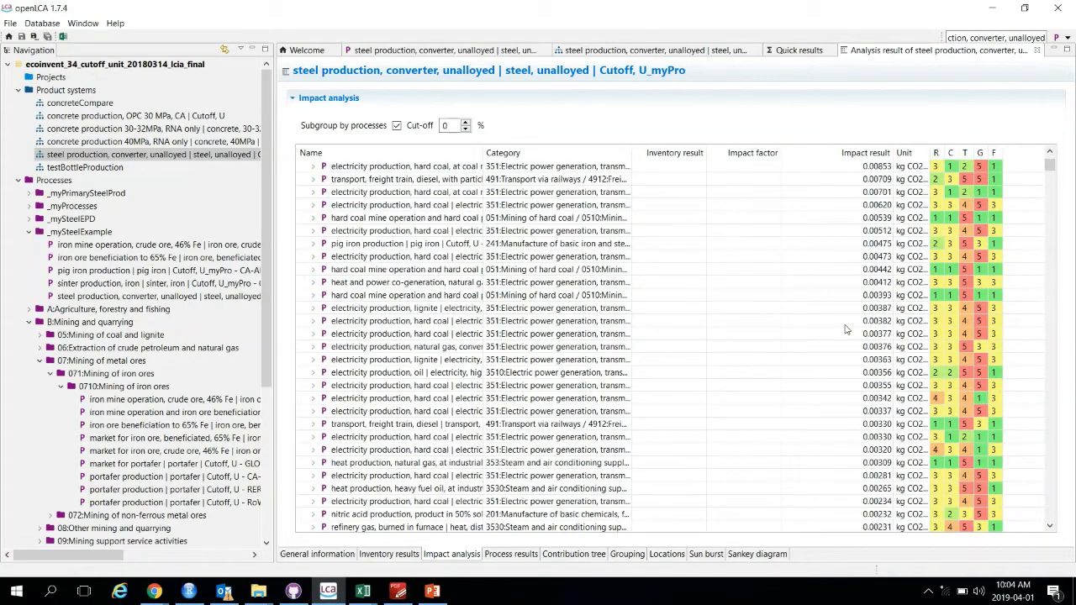
{"action": "scroll", "coordinate": [866, 370], "scroll_direction": "down", "scroll_amount": 4}
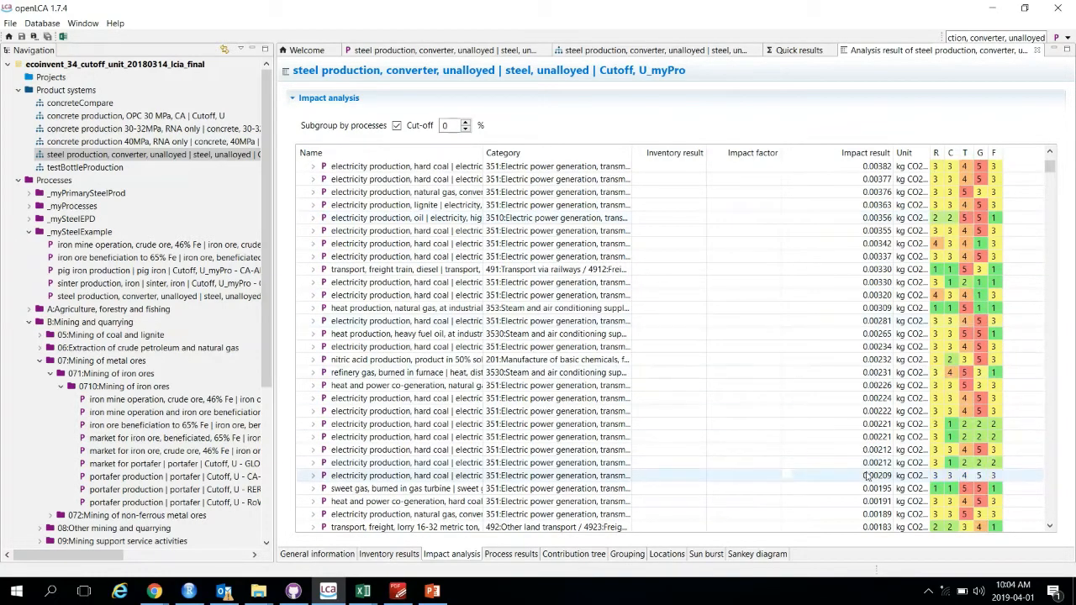
{"action": "scroll", "coordinate": [868, 476], "scroll_direction": "down", "scroll_amount": 10}
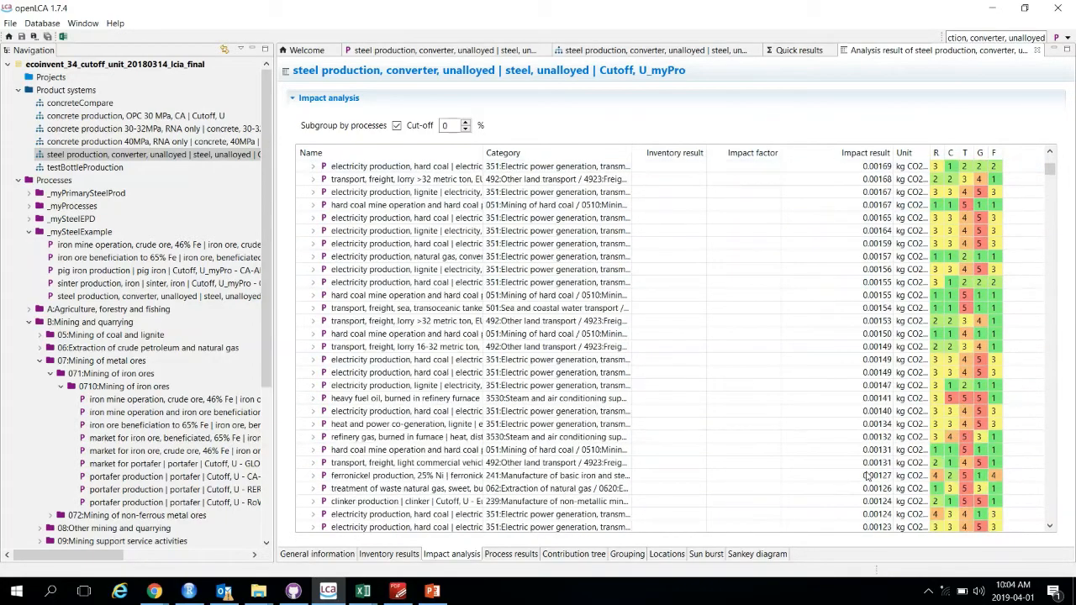
{"action": "scroll", "coordinate": [868, 476], "scroll_direction": "down", "scroll_amount": 15}
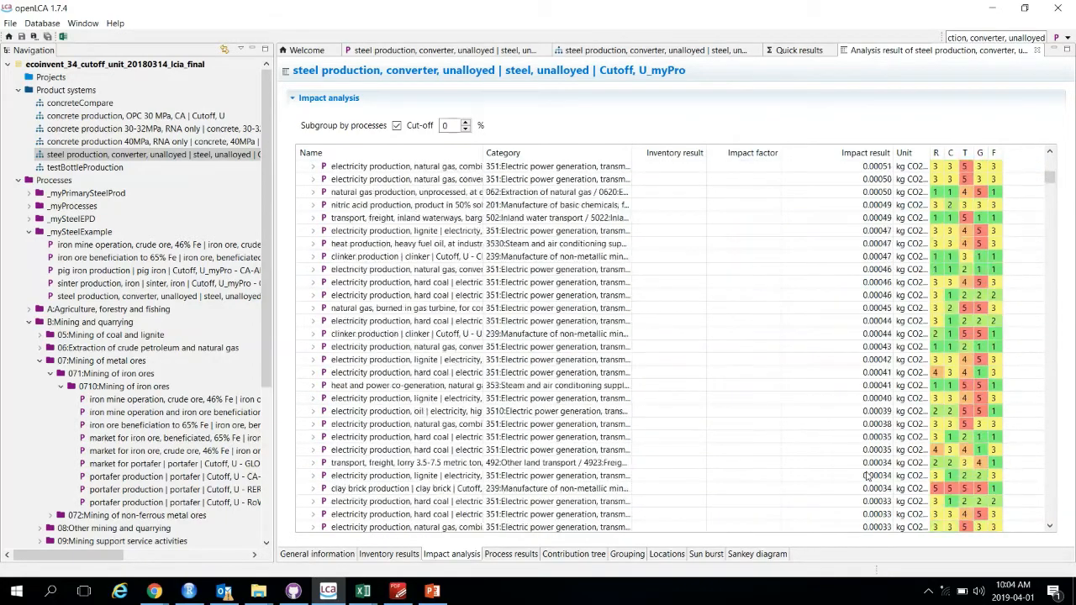
{"action": "scroll", "coordinate": [867, 476], "scroll_direction": "down", "scroll_amount": 15}
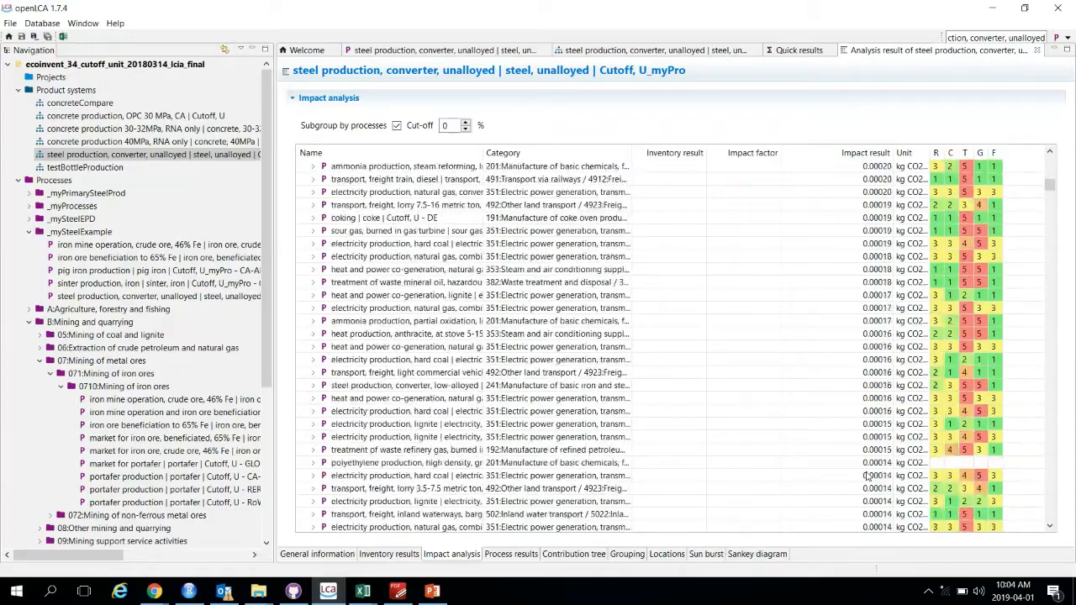
{"action": "scroll", "coordinate": [868, 476], "scroll_direction": "down", "scroll_amount": 12}
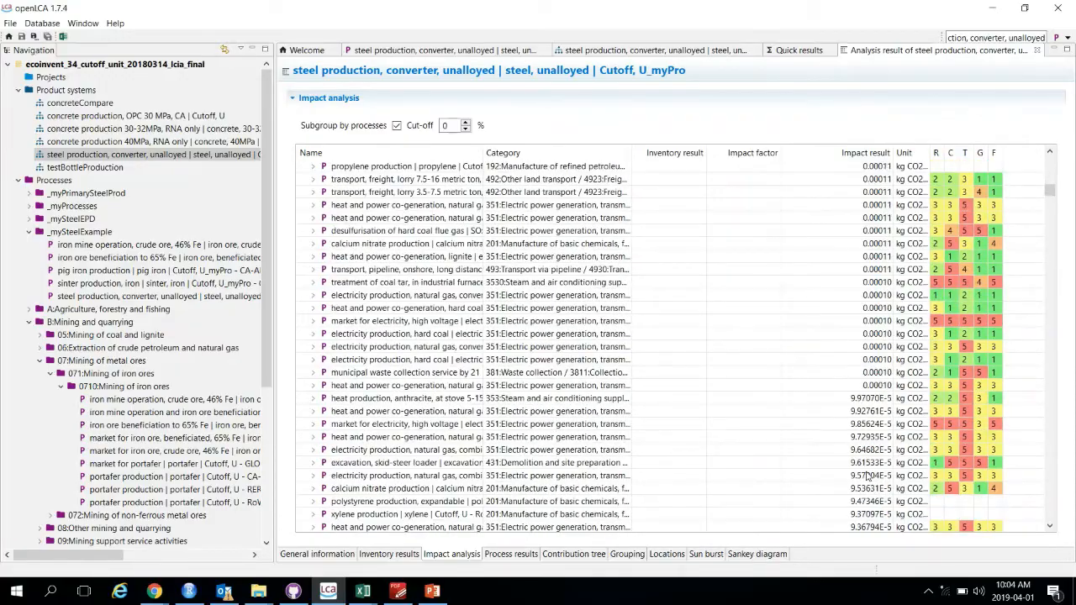
{"action": "scroll", "coordinate": [868, 476], "scroll_direction": "up", "scroll_amount": 20}
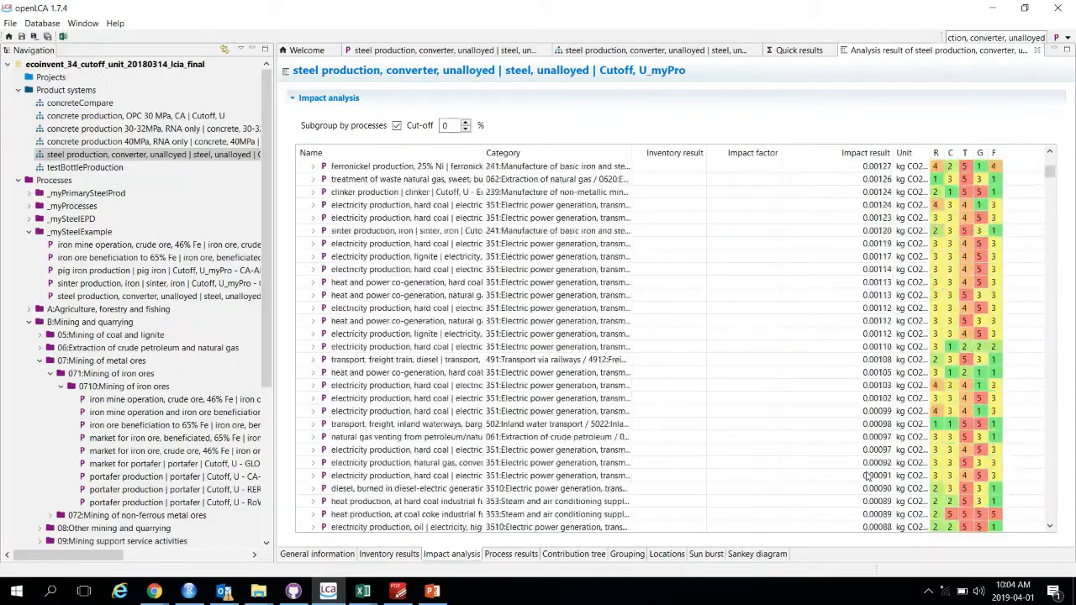
{"action": "scroll", "coordinate": [868, 476], "scroll_direction": "up", "scroll_amount": 10}
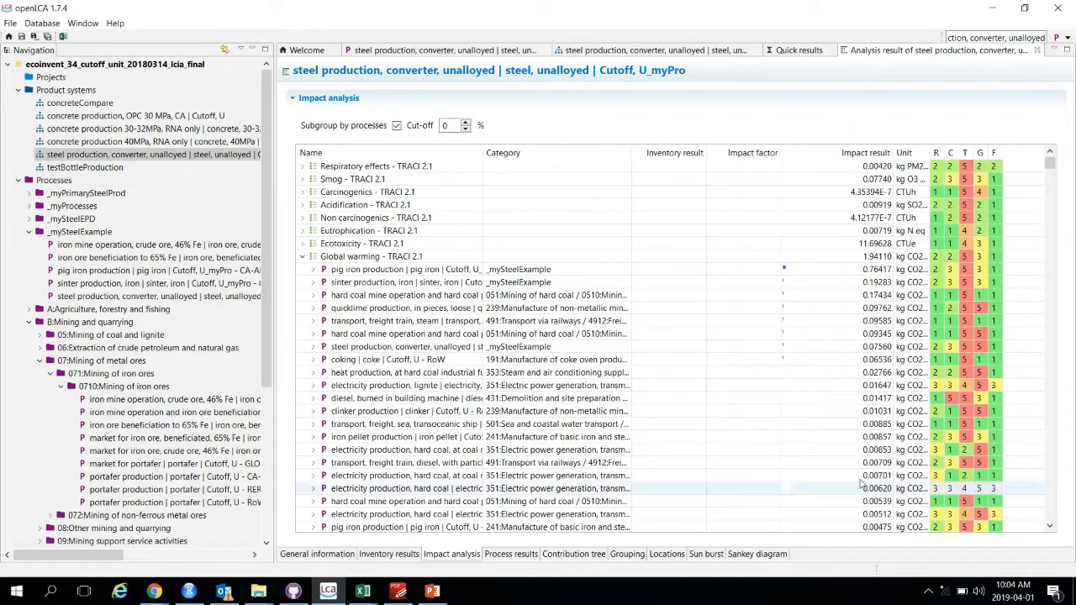
Review the process results' flow contributions for steel production, converter, unalloyed, and the impact assessment results for sinter production, iron.
{"action": "left_click", "coordinate": [498, 556]}
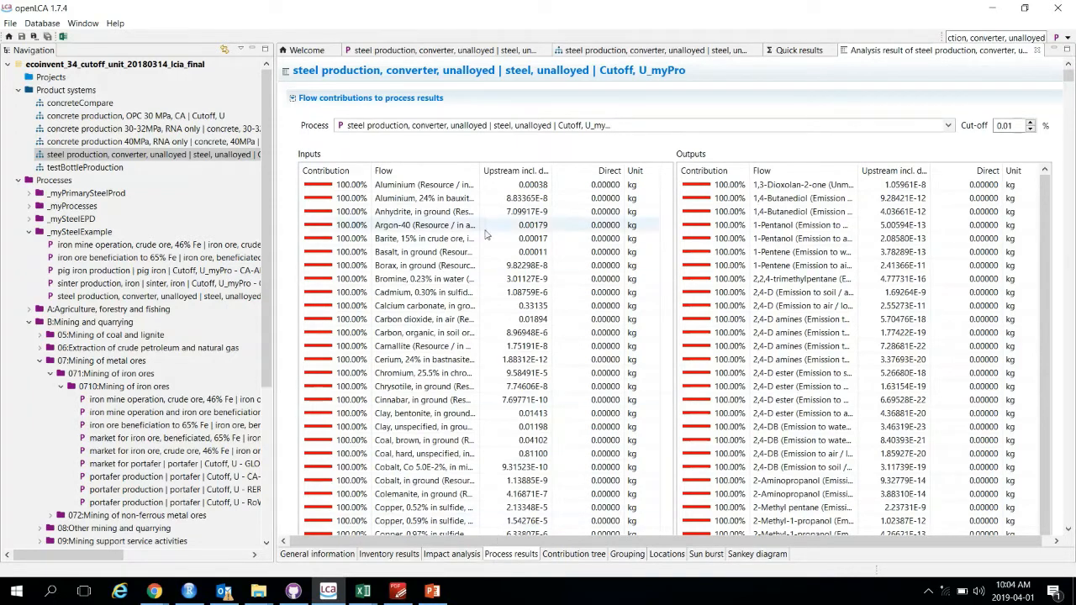
{"action": "left_click", "coordinate": [502, 125]}
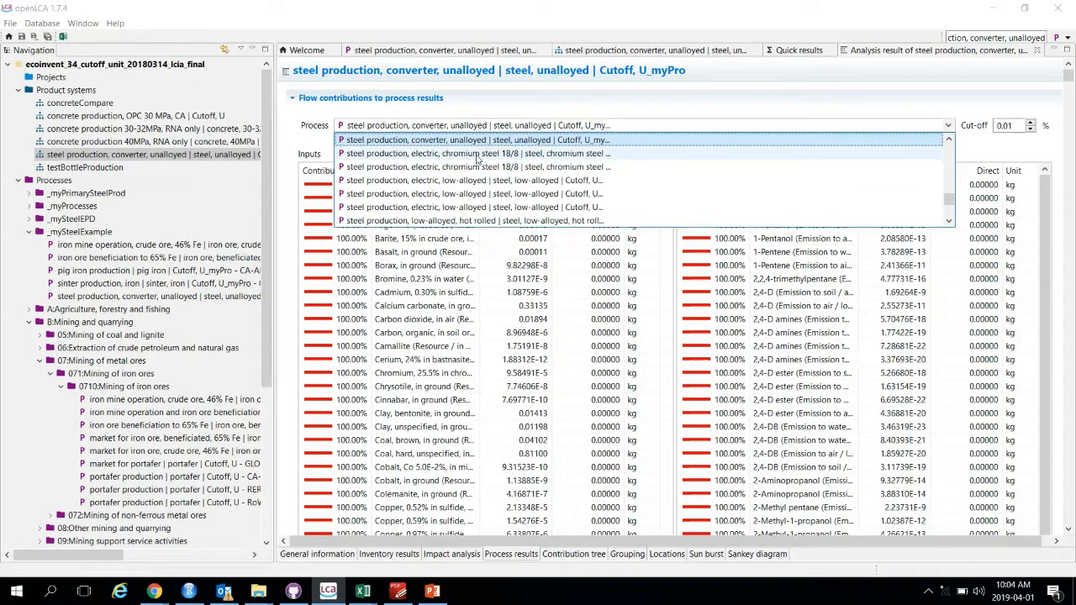
{"action": "left_click", "coordinate": [479, 140]}
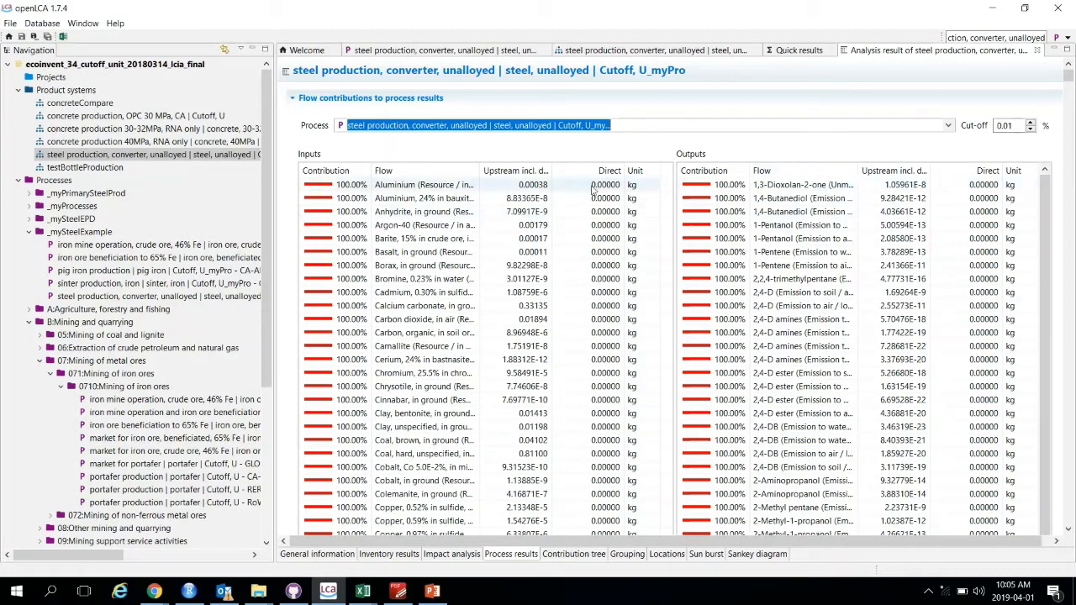
{"action": "left_click", "coordinate": [292, 98]}
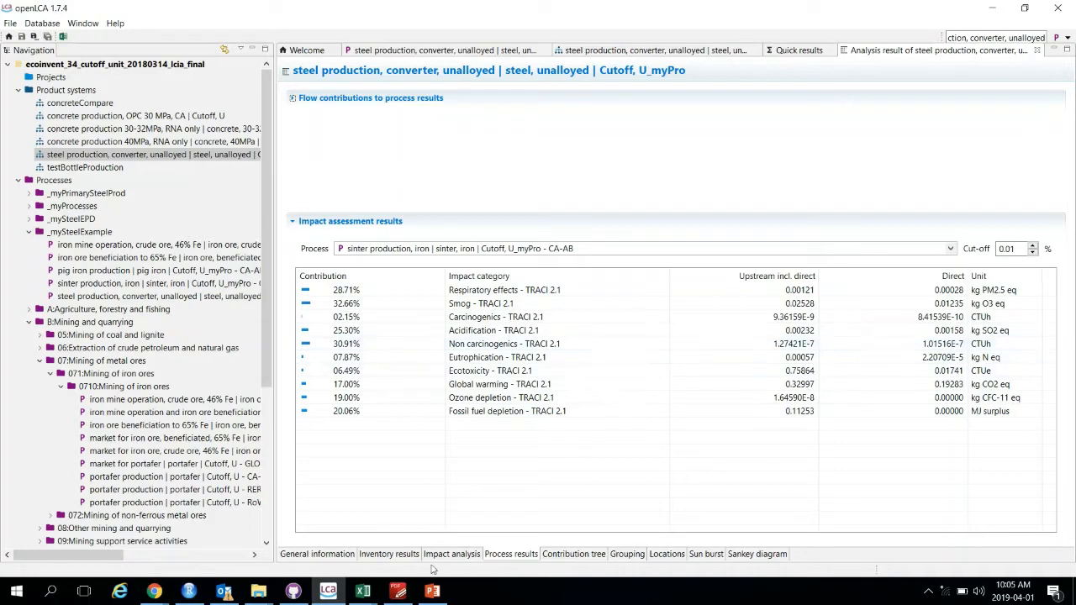
Switch to the PowerPoint lesson slides and point out the Process Results formulas for E_LC and D_LC on slide 7.
{"action": "left_click", "coordinate": [432, 592]}
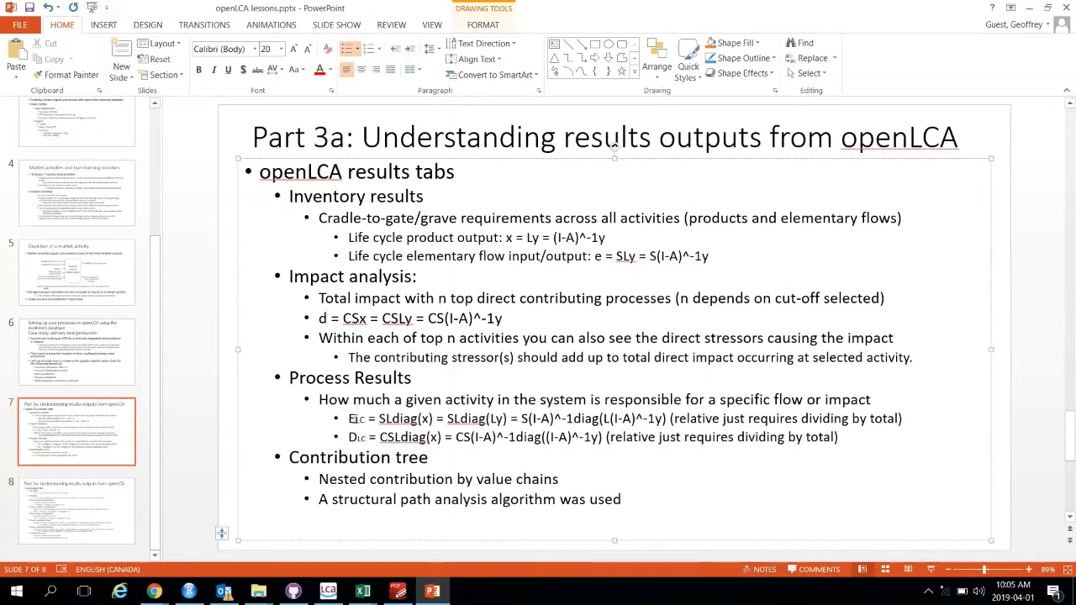
{"action": "left_click_drag", "start_coordinate": [367, 418], "coordinate": [664, 417]}
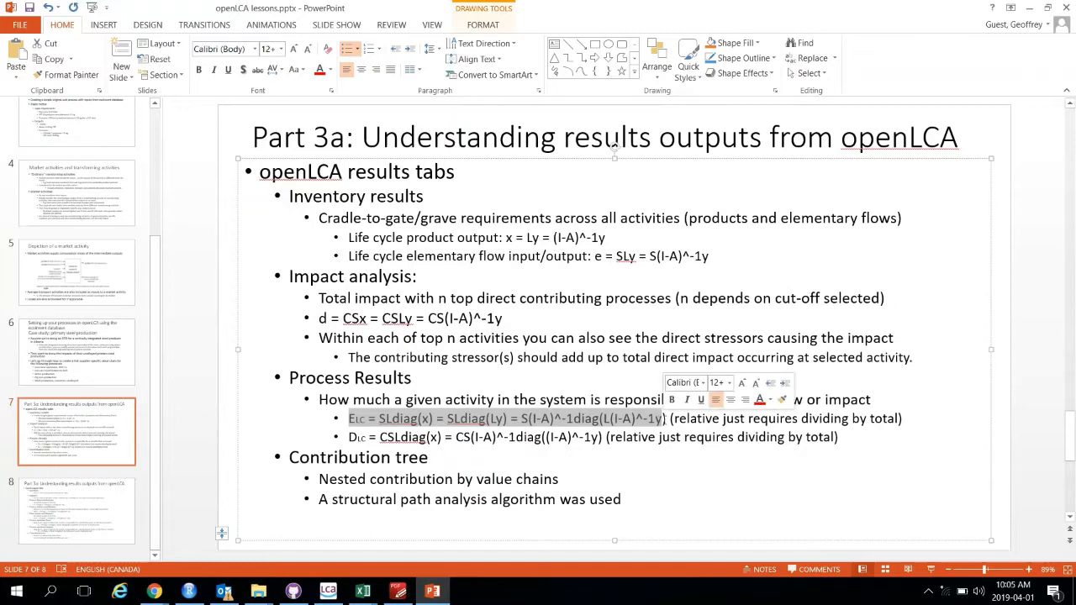
{"action": "left_click", "coordinate": [540, 456]}
{"action": "left_click", "coordinate": [402, 436]}
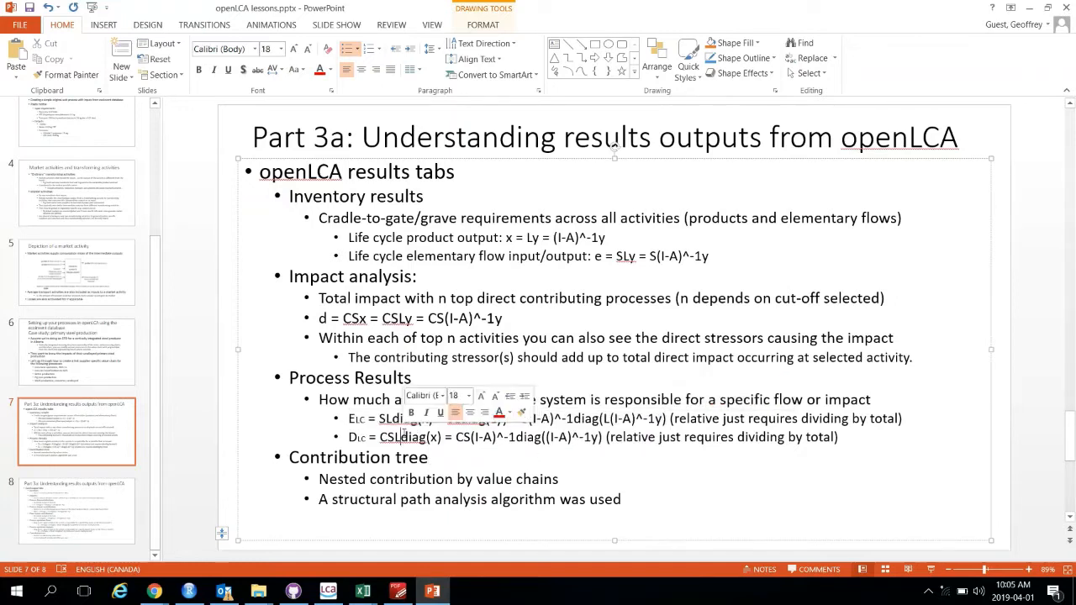
{"action": "left_click", "coordinate": [360, 439]}
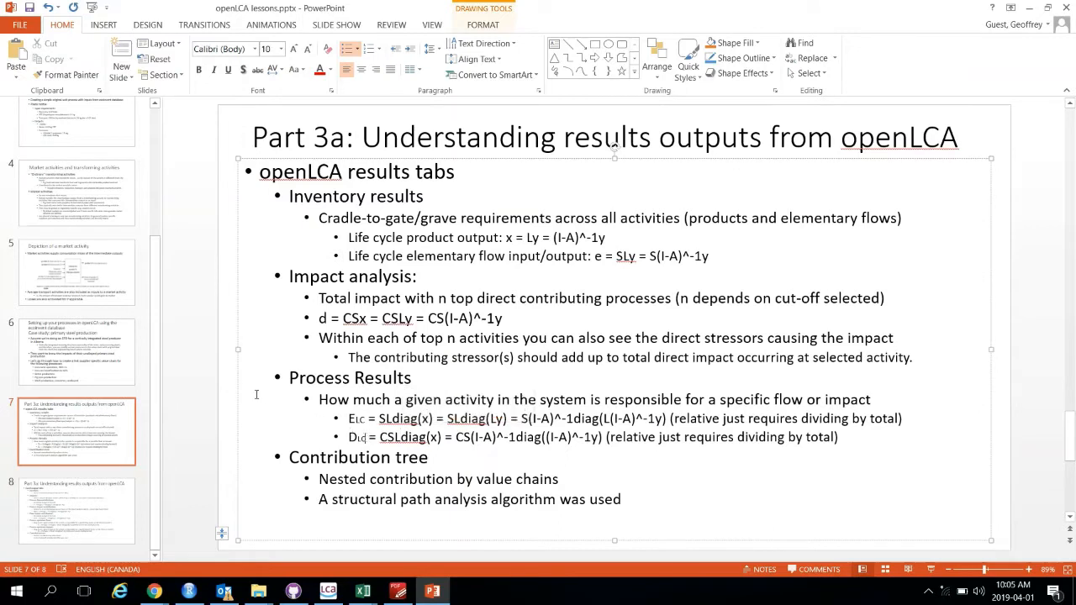
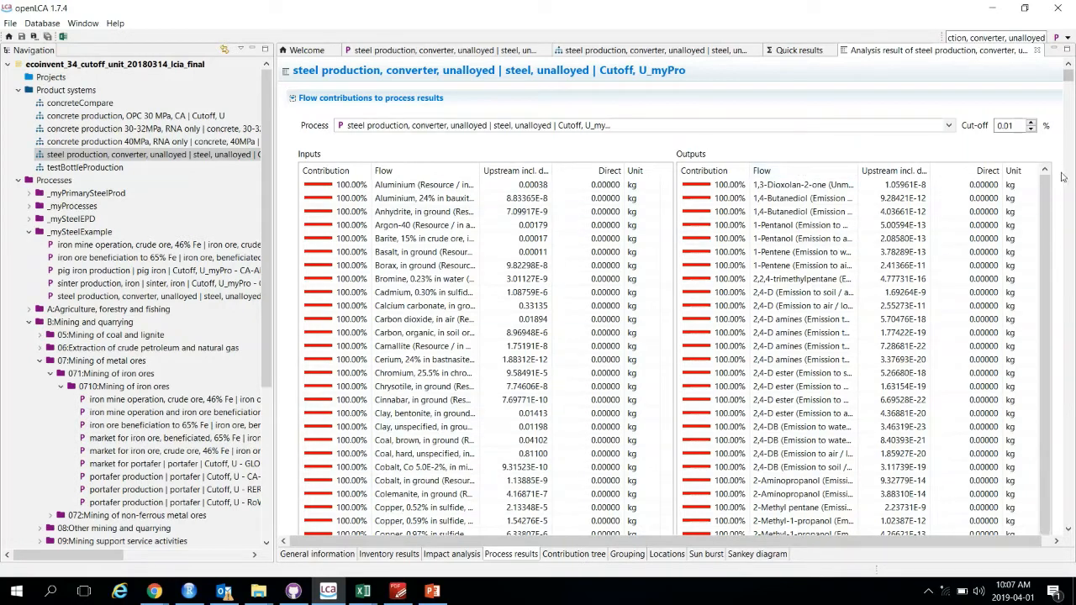
Browse the steel process's flow contributions in openLCA, and view the Global warming - TRACI 2.1 contribution tree collapsed to its first-level suppliers.
{"action": "scroll", "coordinate": [883, 257], "scroll_direction": "down", "scroll_amount": 3}
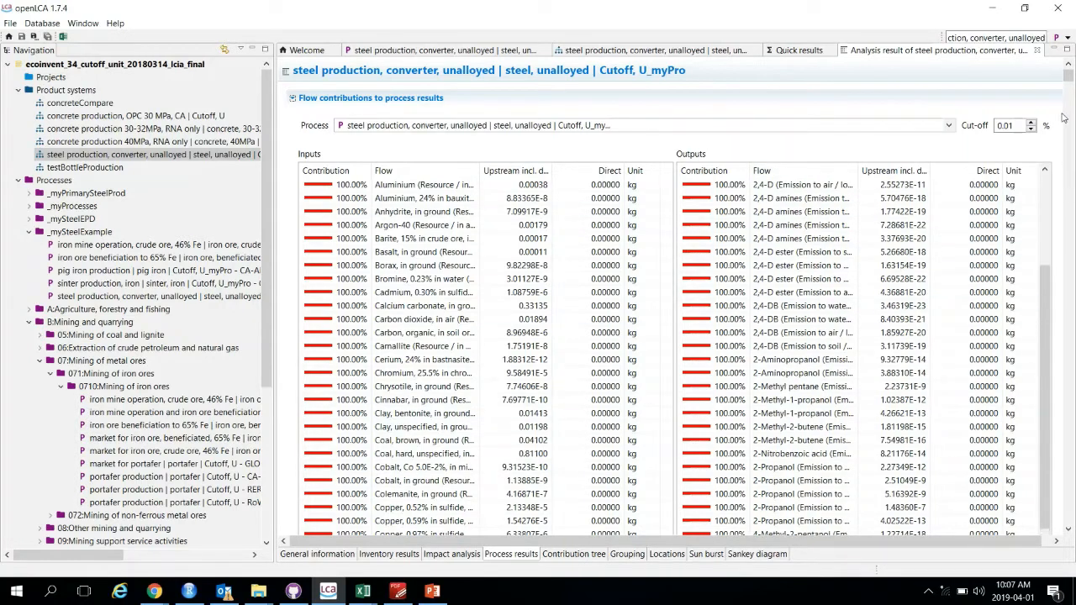
{"action": "scroll", "coordinate": [1072, 258], "scroll_direction": "down", "scroll_amount": 5}
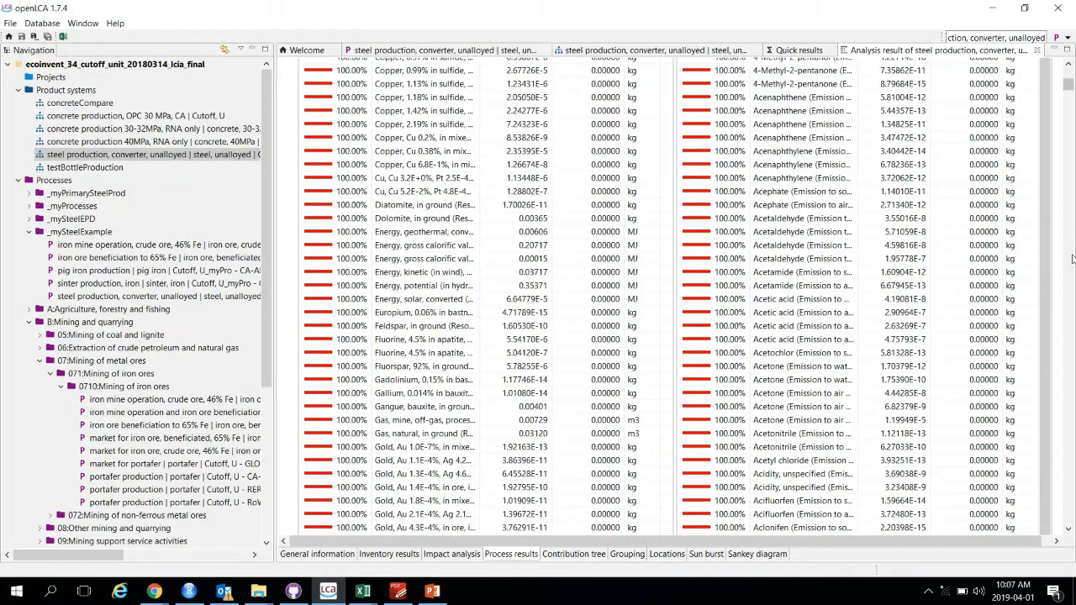
{"action": "left_click", "coordinate": [573, 554]}
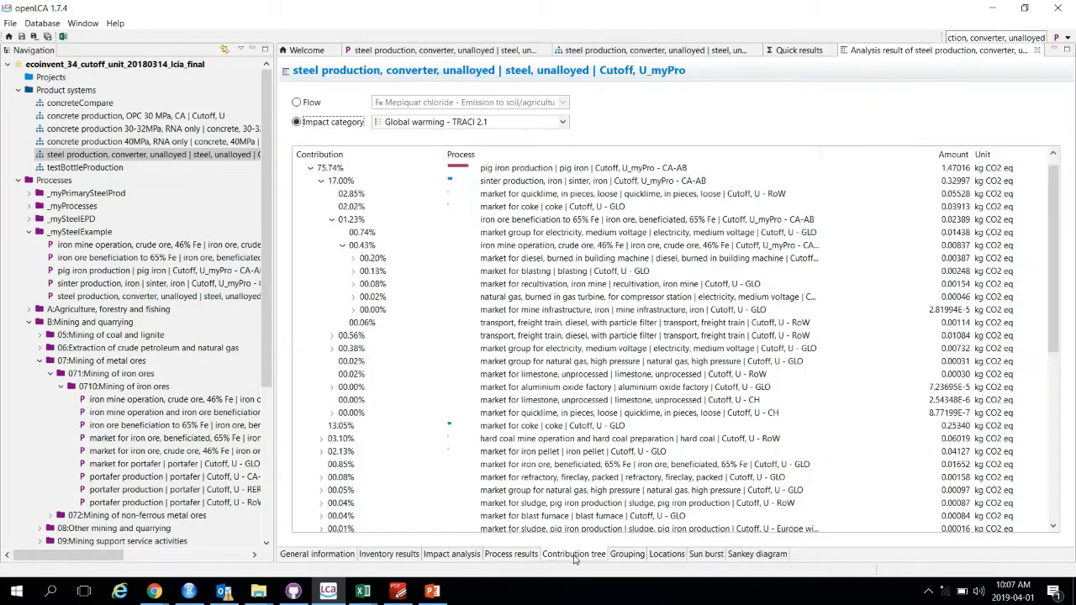
{"action": "left_click", "coordinate": [321, 181]}
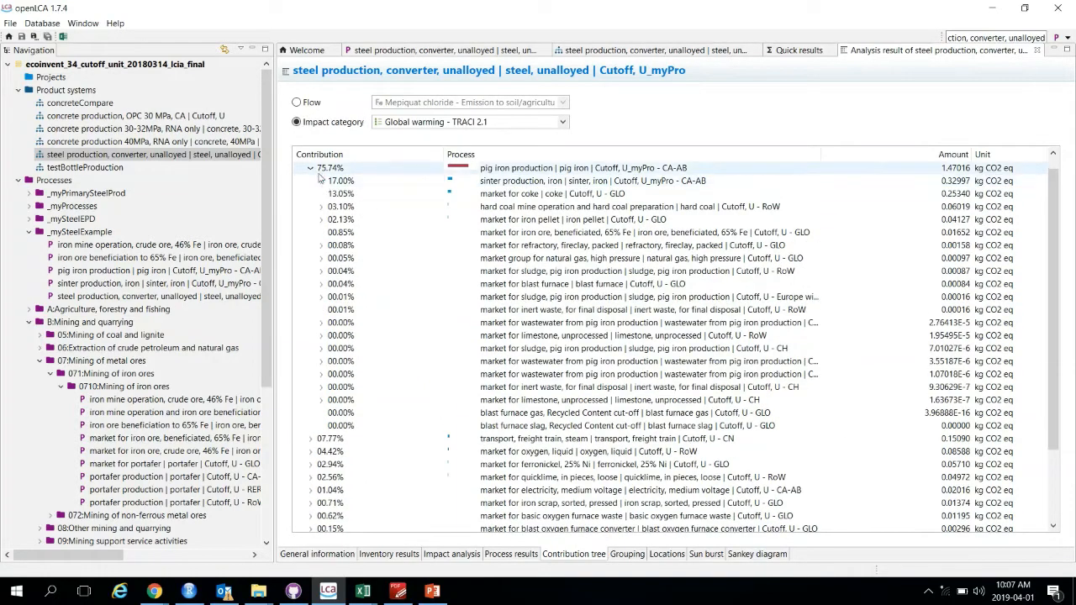
{"action": "left_click", "coordinate": [311, 169]}
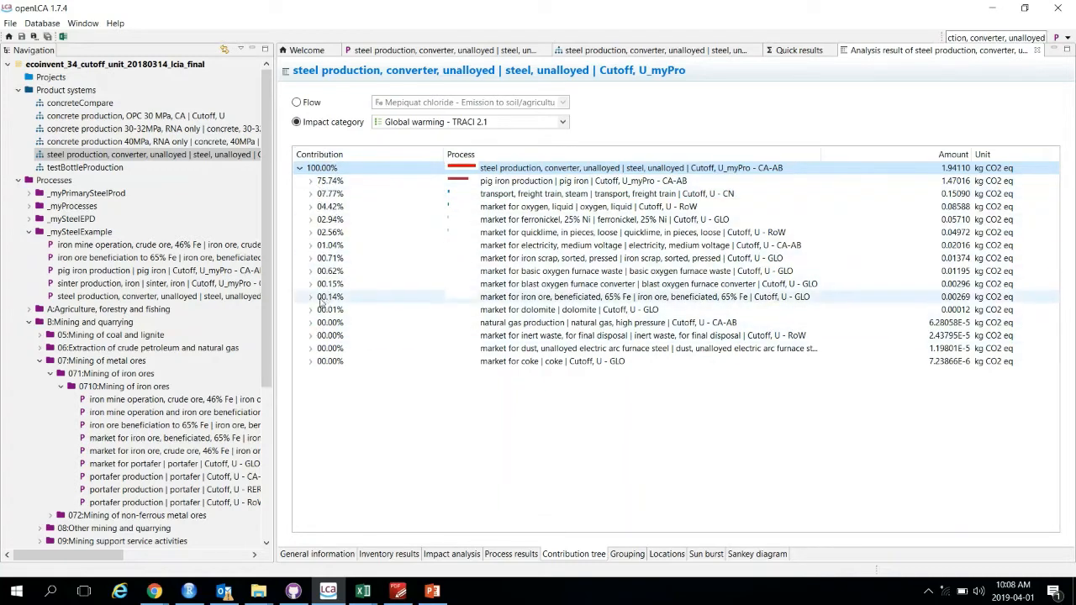
Expand the contribution tree through pig iron production, sinter production and iron ore beneficiation down to the inputs of iron mine operation.
{"action": "left_click", "coordinate": [310, 182]}
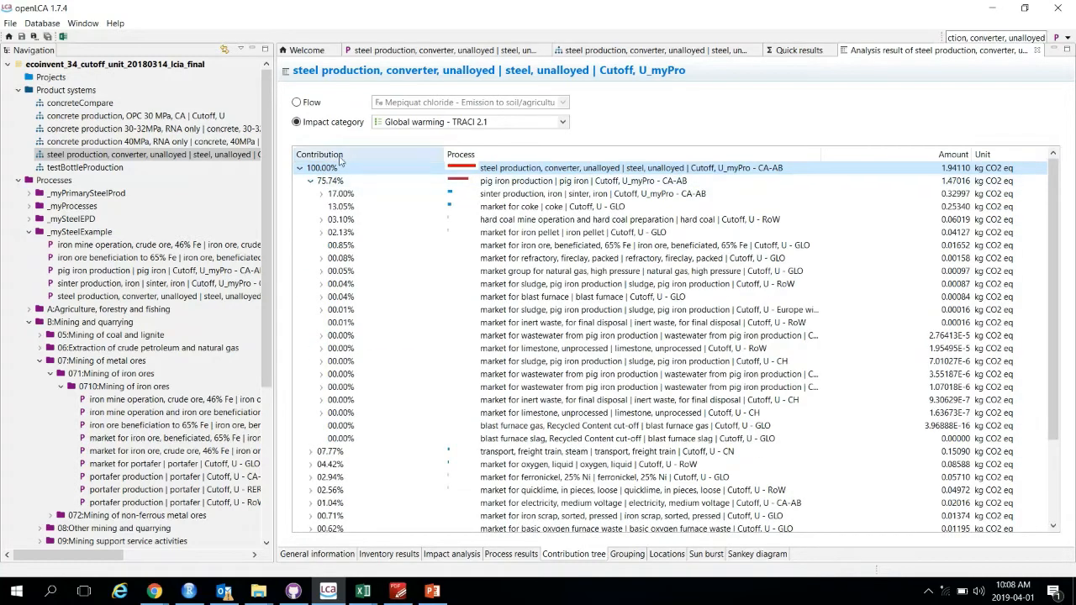
{"action": "left_click", "coordinate": [320, 194]}
{"action": "left_click", "coordinate": [331, 233]}
{"action": "left_click", "coordinate": [342, 259]}
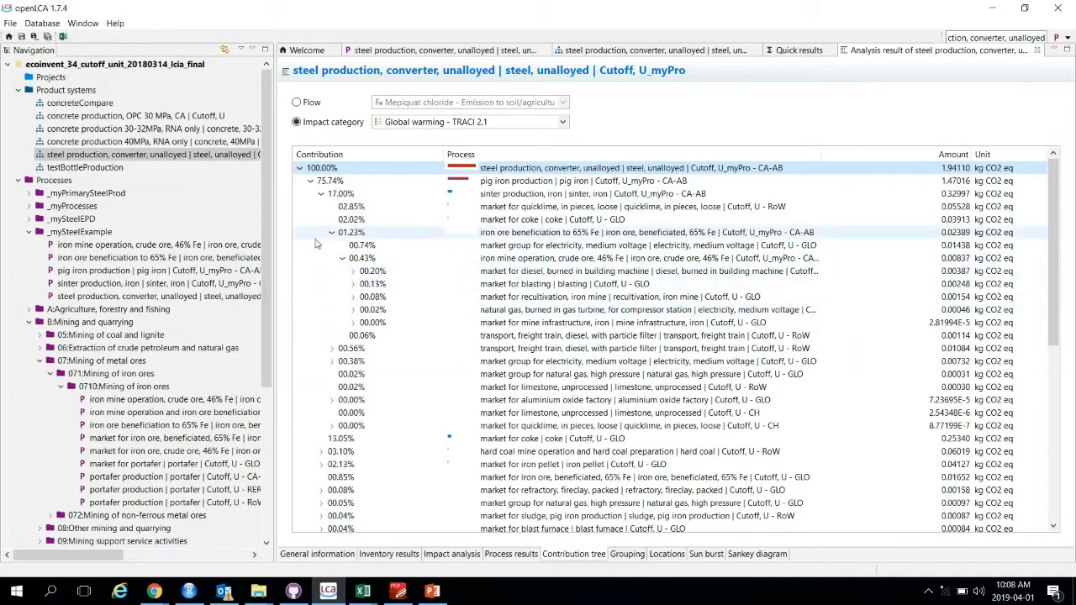
Collapse the sinter and pig iron production branches to compare the upper levels, and expand both branches again.
{"action": "left_click", "coordinate": [321, 194]}
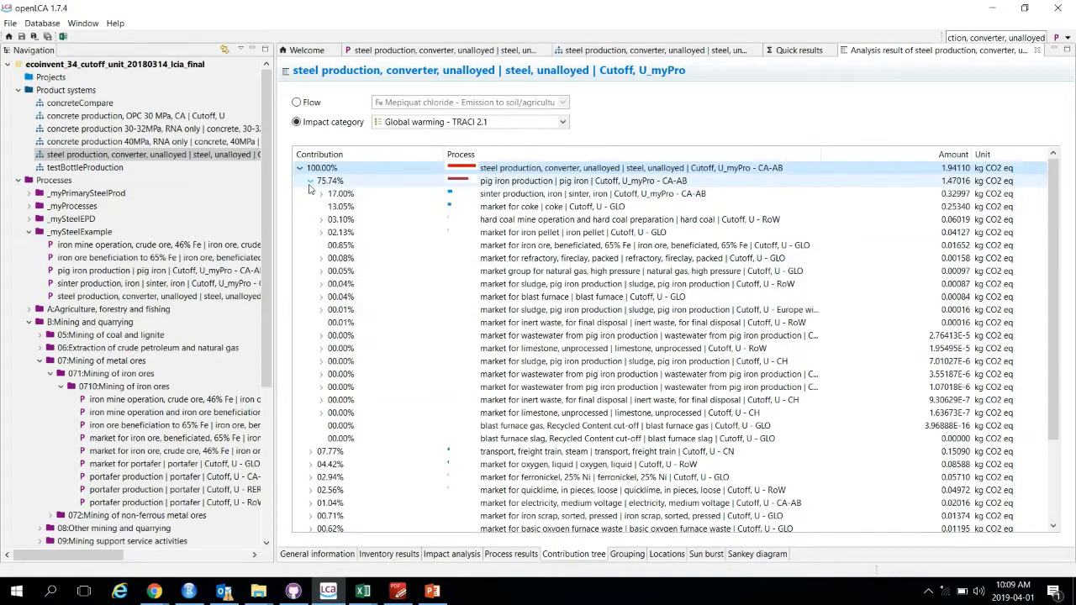
{"action": "left_click", "coordinate": [310, 181]}
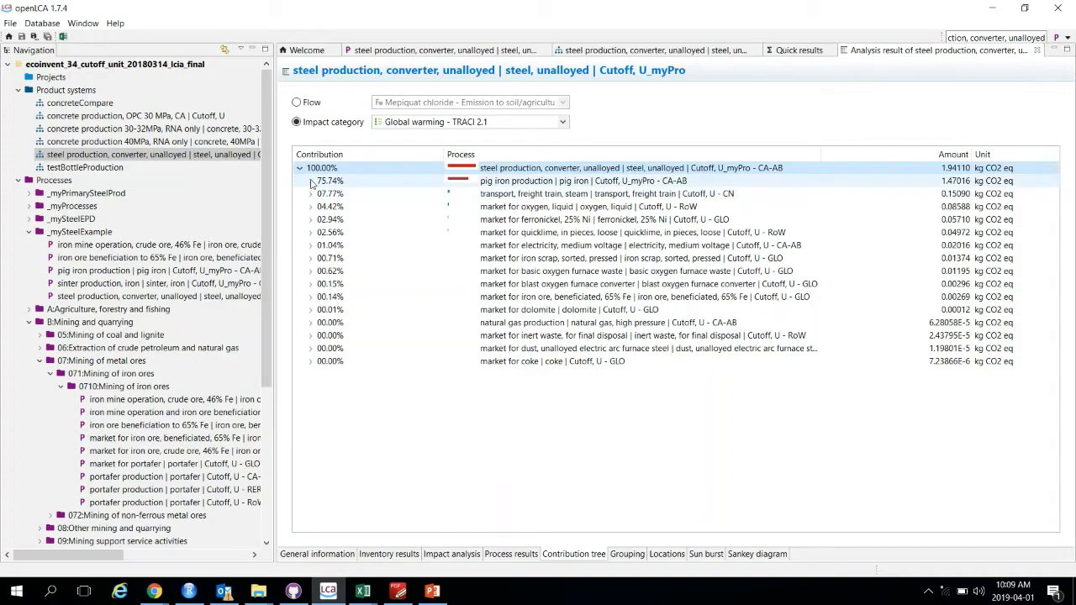
{"action": "left_click", "coordinate": [310, 180]}
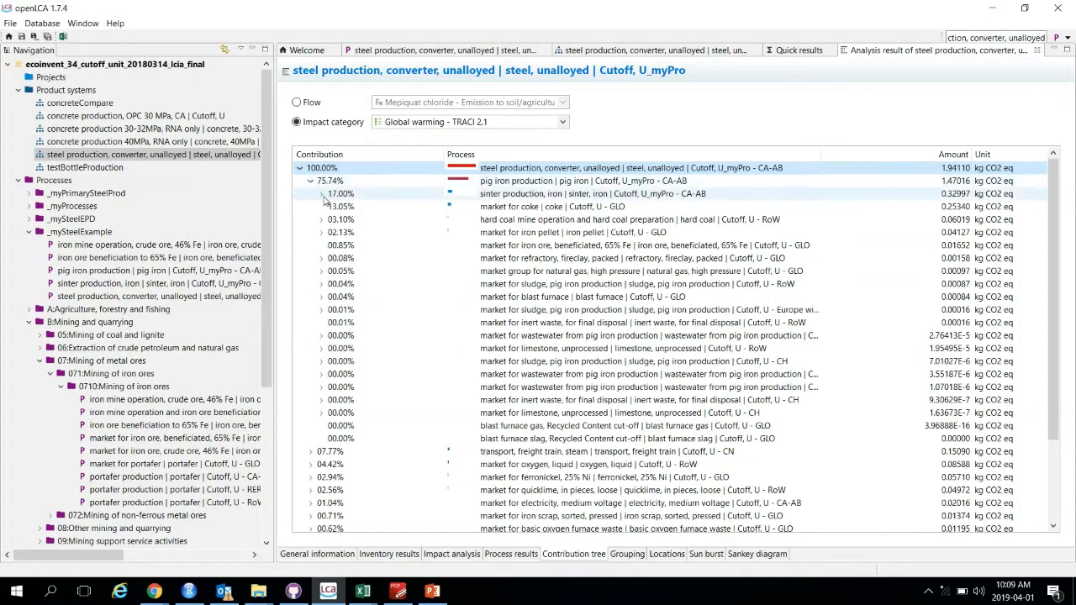
{"action": "left_click", "coordinate": [322, 196]}
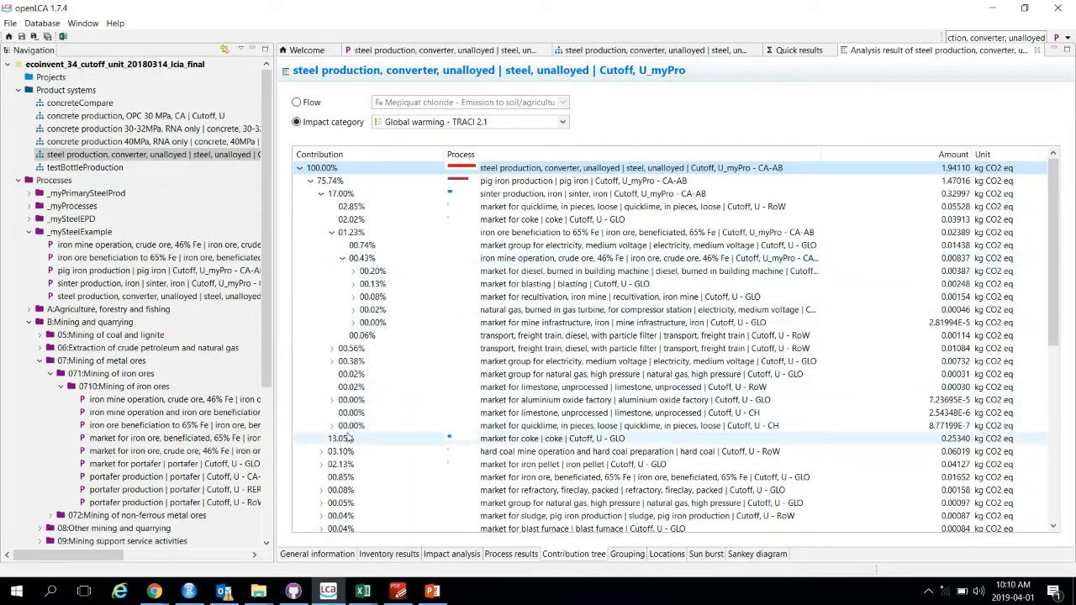
Look through the expanded contribution tree to its end and select all of its rows.
{"action": "scroll", "coordinate": [485, 497], "scroll_direction": "down", "scroll_amount": 3}
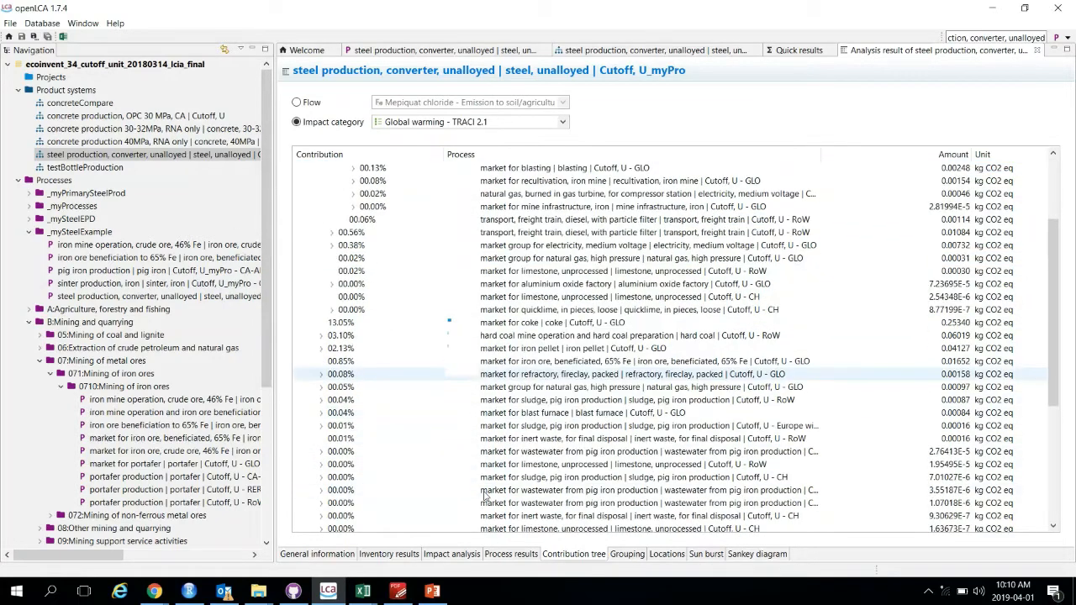
{"action": "scroll", "coordinate": [484, 454], "scroll_direction": "up", "scroll_amount": 3}
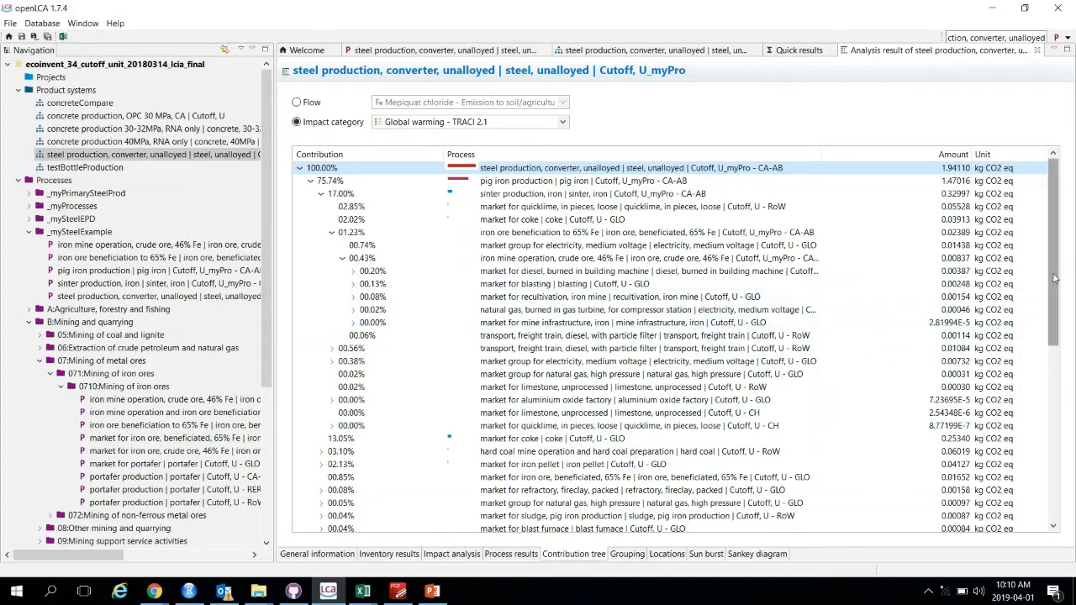
{"action": "left_click_drag", "start_coordinate": [1055, 278], "coordinate": [1025, 532]}
{"action": "key", "text": "ctrl+a"}
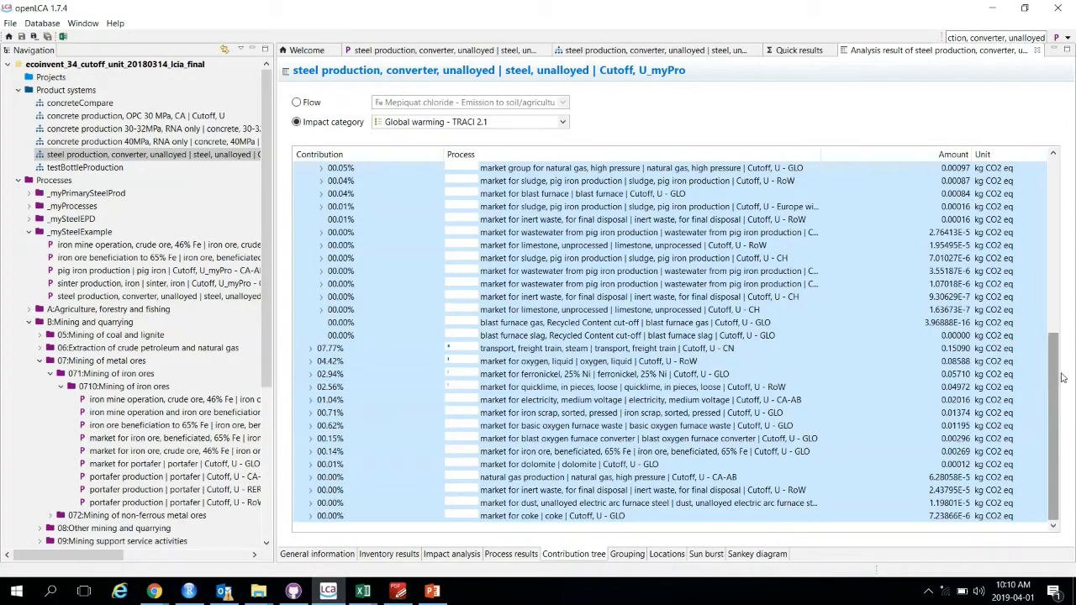
Collapse the iron ore beneficiation, sinter production and pig iron production branches so the tree shows only steel production's direct suppliers.
{"action": "left_click", "coordinate": [1054, 250]}
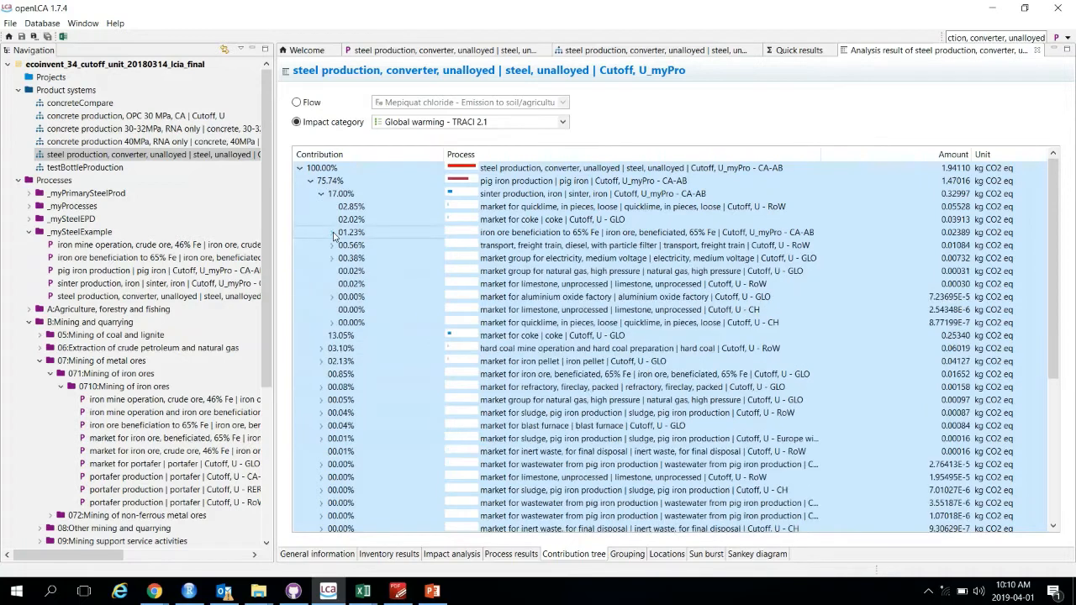
{"action": "left_click", "coordinate": [321, 194]}
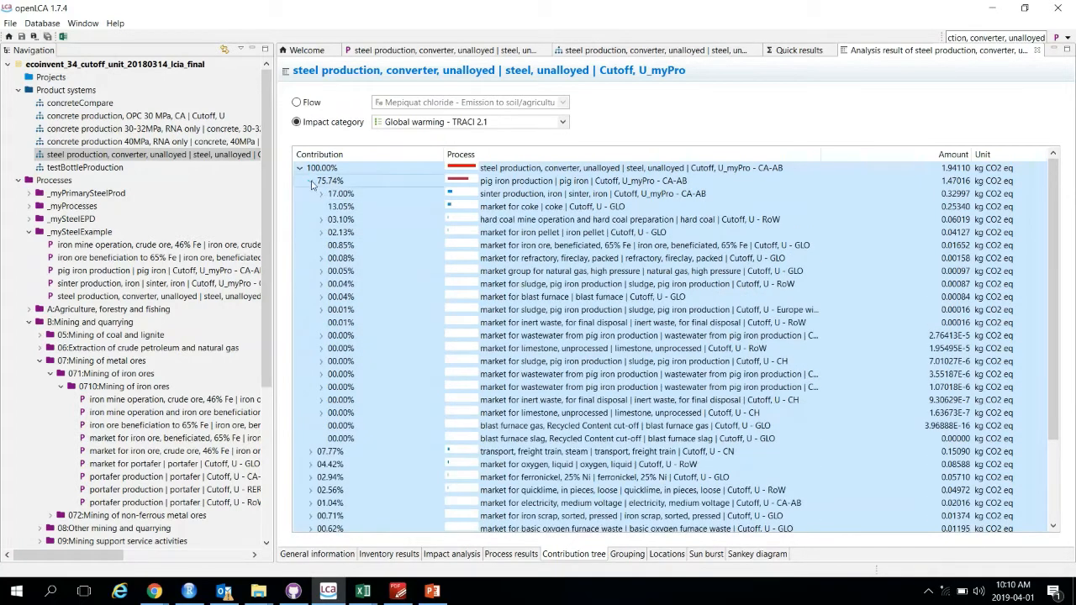
{"action": "left_click", "coordinate": [311, 182]}
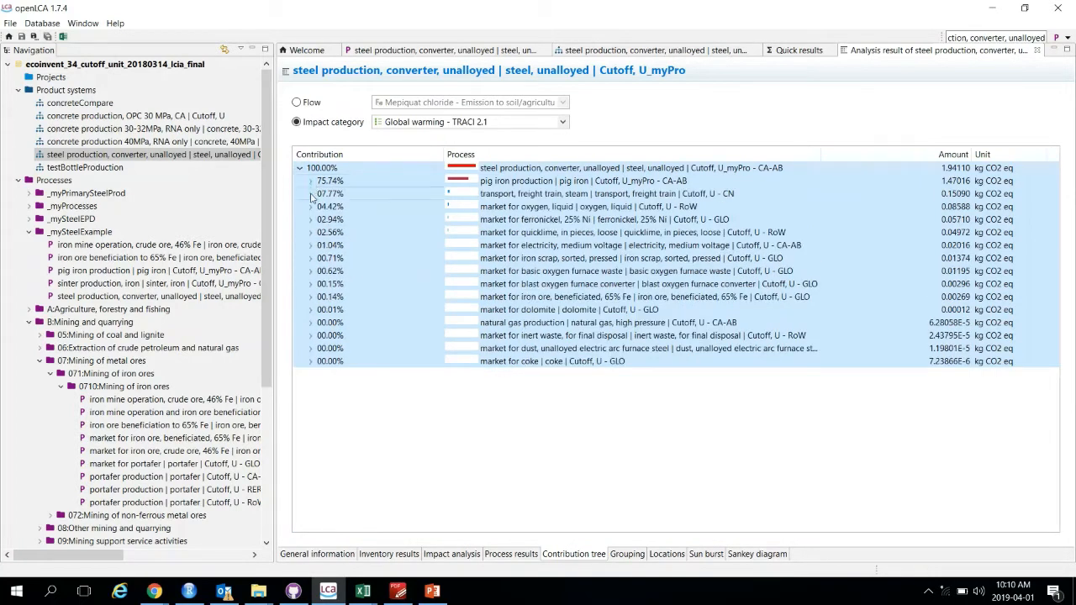
Check the suppliers inside the liquid oxygen market branch, then copy all selected rows of the direct-supplier contribution tree.
{"action": "left_click", "coordinate": [310, 207]}
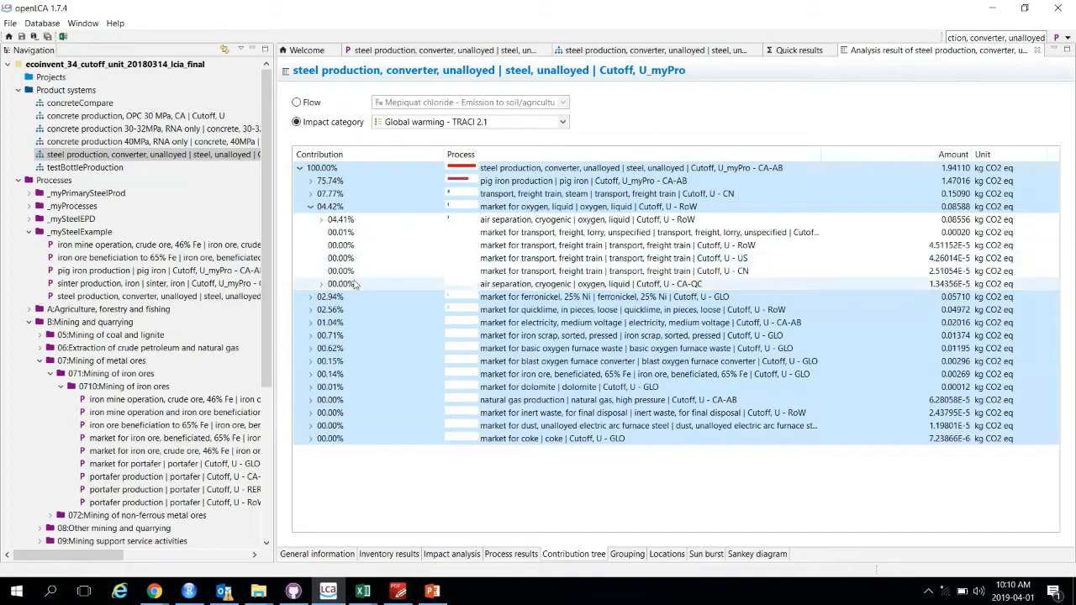
{"action": "left_click", "coordinate": [312, 207]}
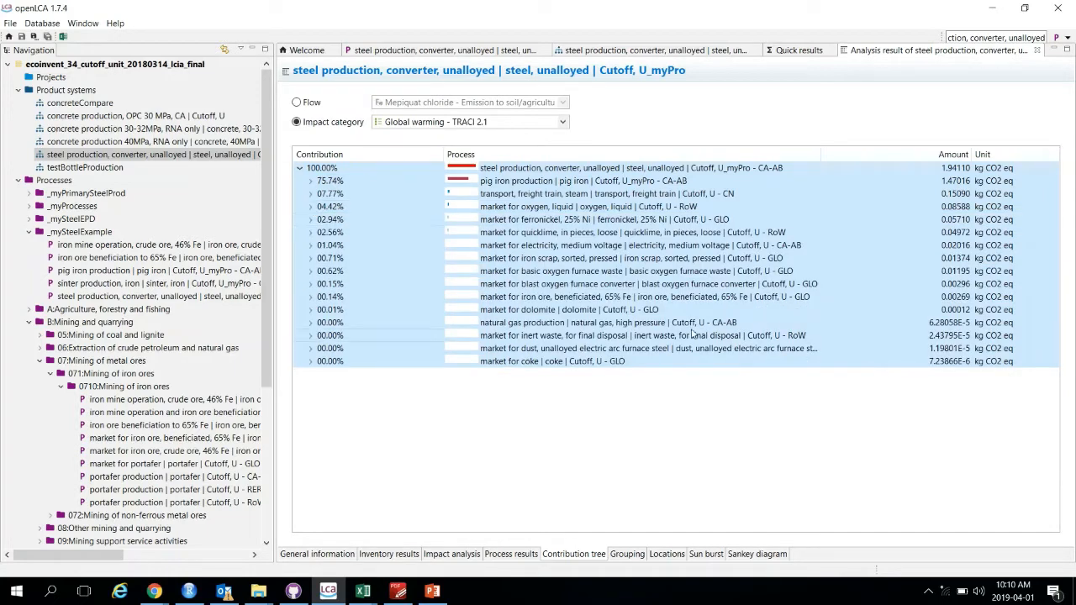
{"action": "right_click", "coordinate": [579, 303]}
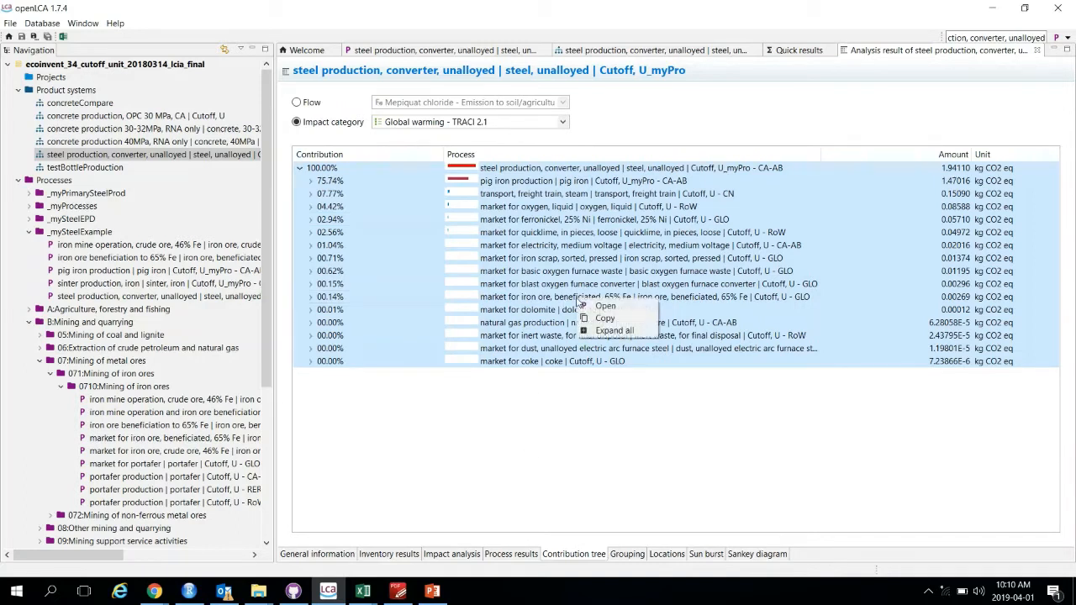
{"action": "left_click", "coordinate": [597, 322]}
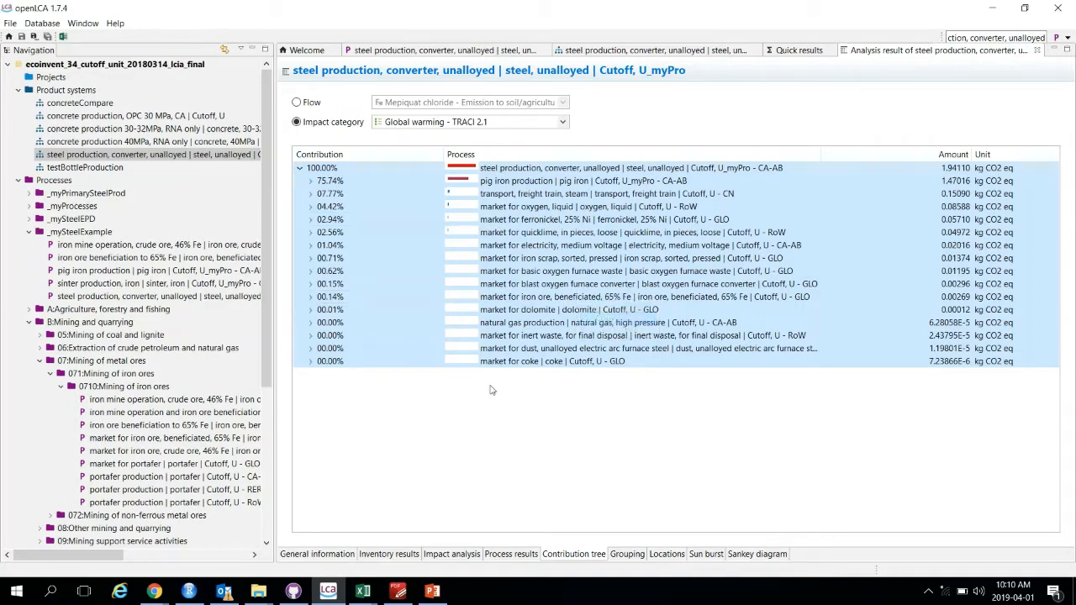
Switch to the Book1 workbook in Excel and paste the copied contribution rows into a new sheet starting at cell C3.
{"action": "left_click", "coordinate": [363, 591]}
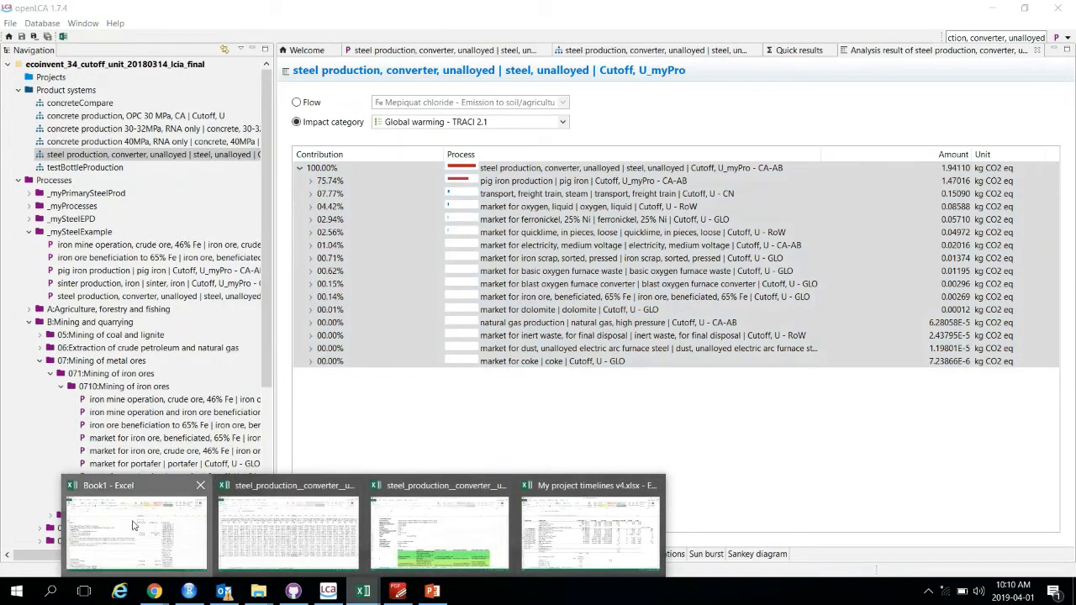
{"action": "left_click", "coordinate": [193, 516]}
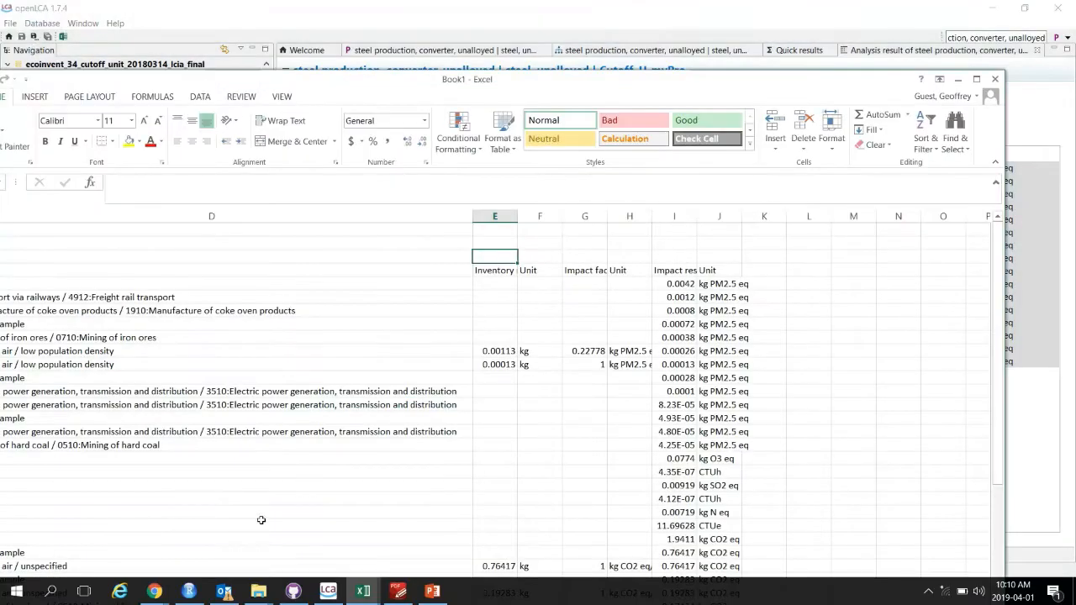
{"action": "double_click", "coordinate": [484, 81]}
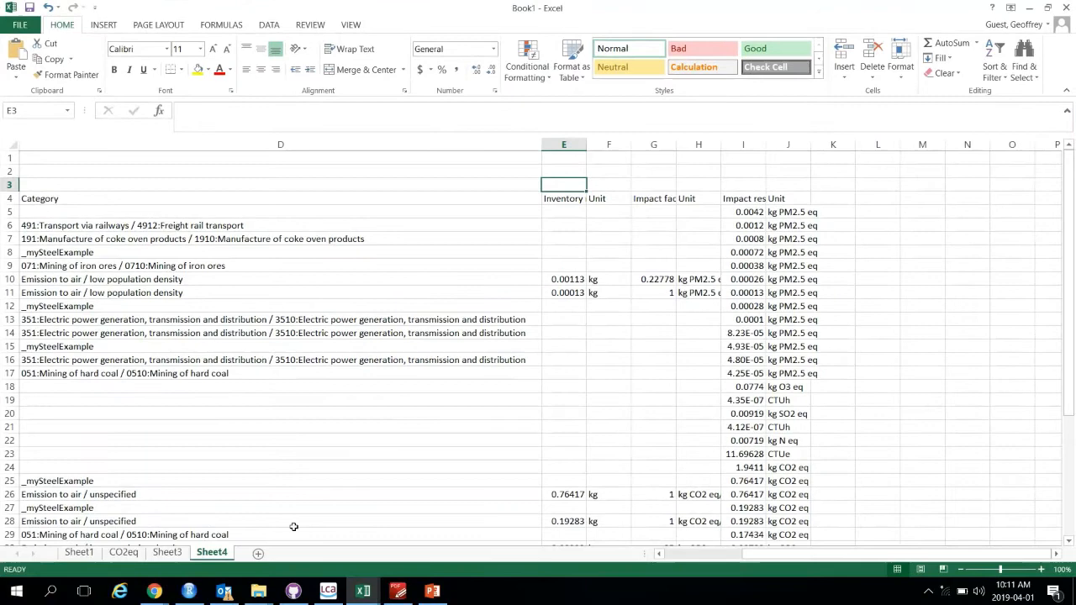
{"action": "left_click", "coordinate": [258, 554]}
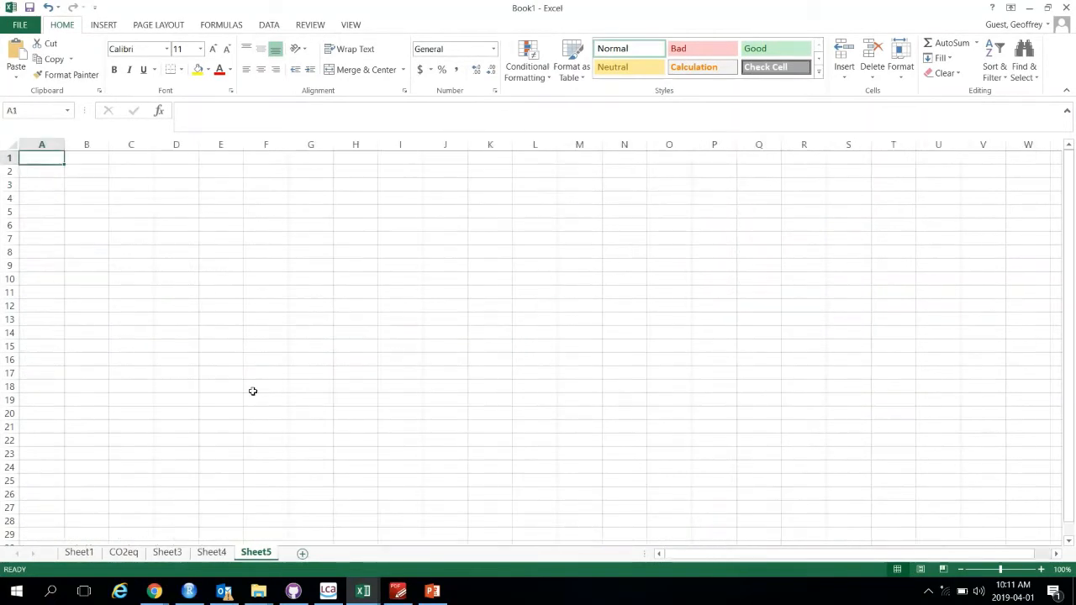
{"action": "left_click", "coordinate": [143, 180]}
{"action": "key", "text": "ctrl+v"}
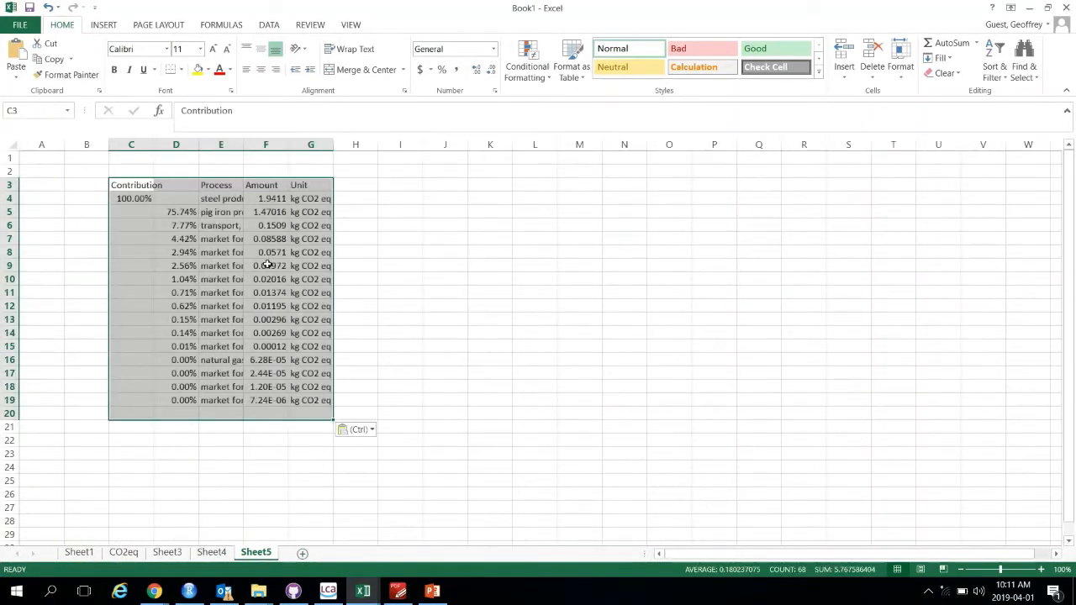
Select the direct suppliers' percentages in D5:D19 to check their sum, and widen the Process column so the names are readable.
{"action": "left_click", "coordinate": [180, 211]}
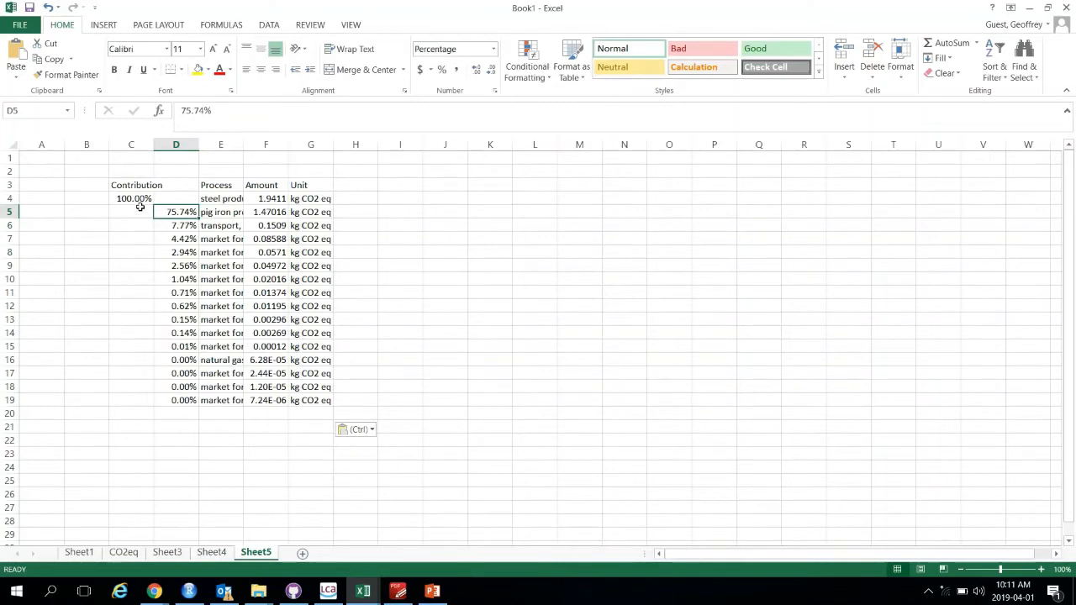
{"action": "left_click_drag", "start_coordinate": [159, 212], "coordinate": [185, 400]}
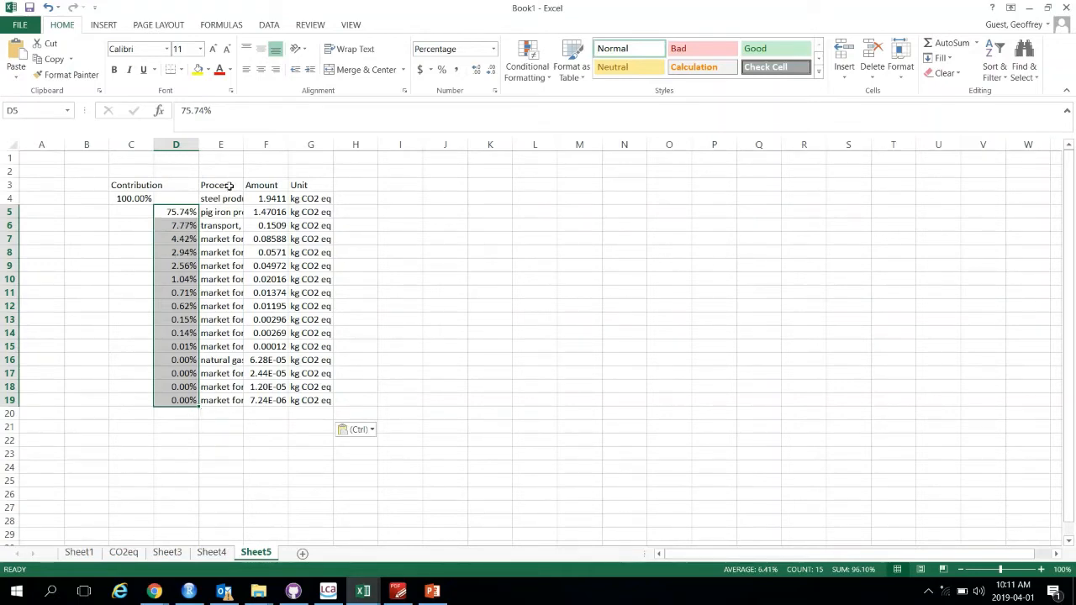
{"action": "left_click_drag", "start_coordinate": [245, 141], "coordinate": [372, 171]}
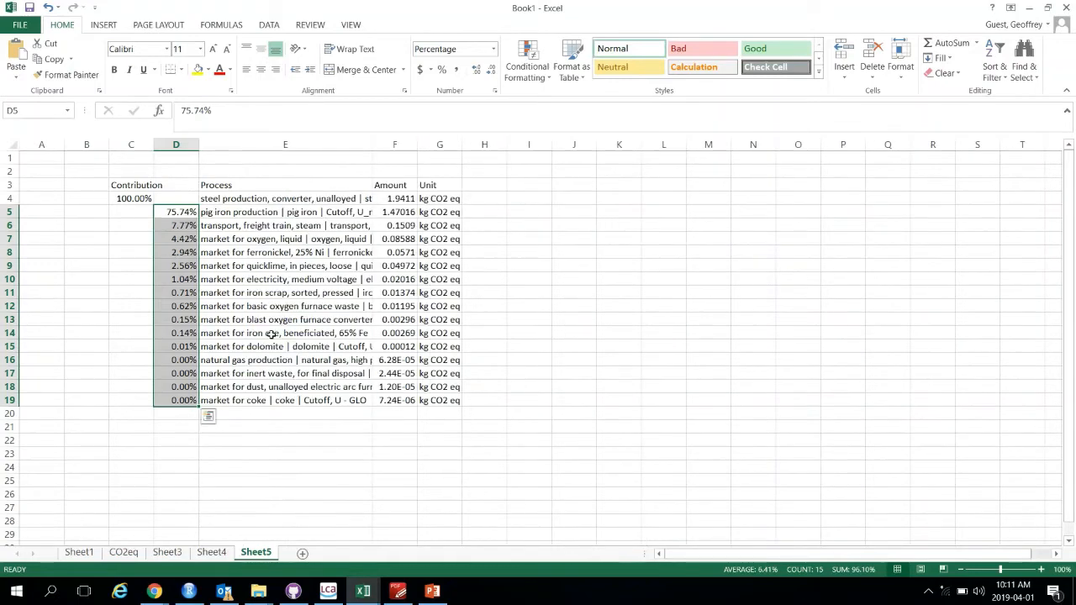
Label cell E20 below the last process as "Other".
{"action": "left_click", "coordinate": [237, 413]}
{"action": "type", "text": "Other"}
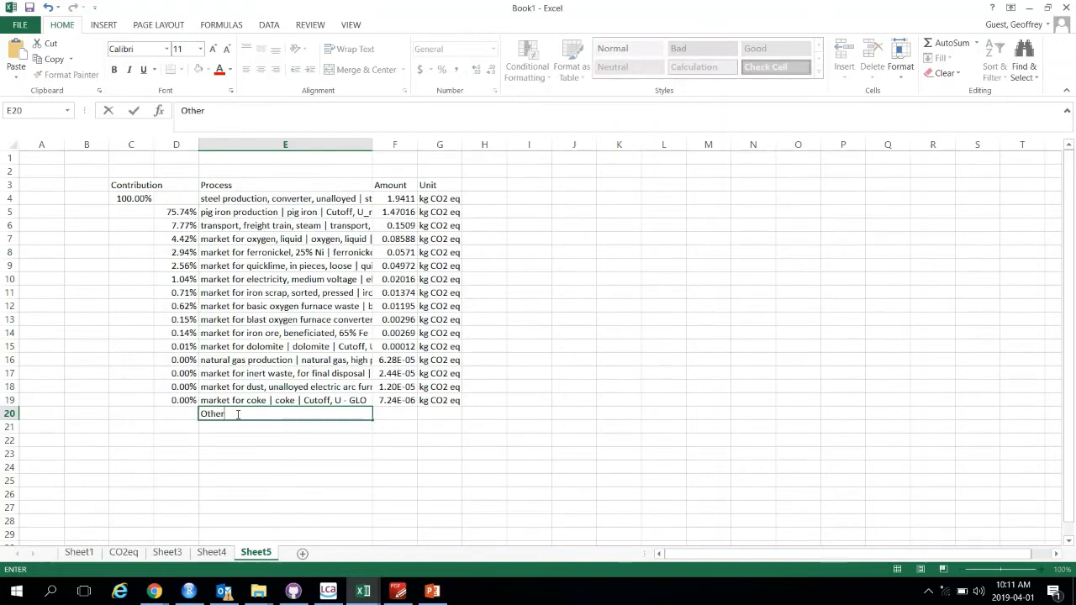
{"action": "key", "text": "Left"}
{"action": "double_click", "coordinate": [237, 414]}
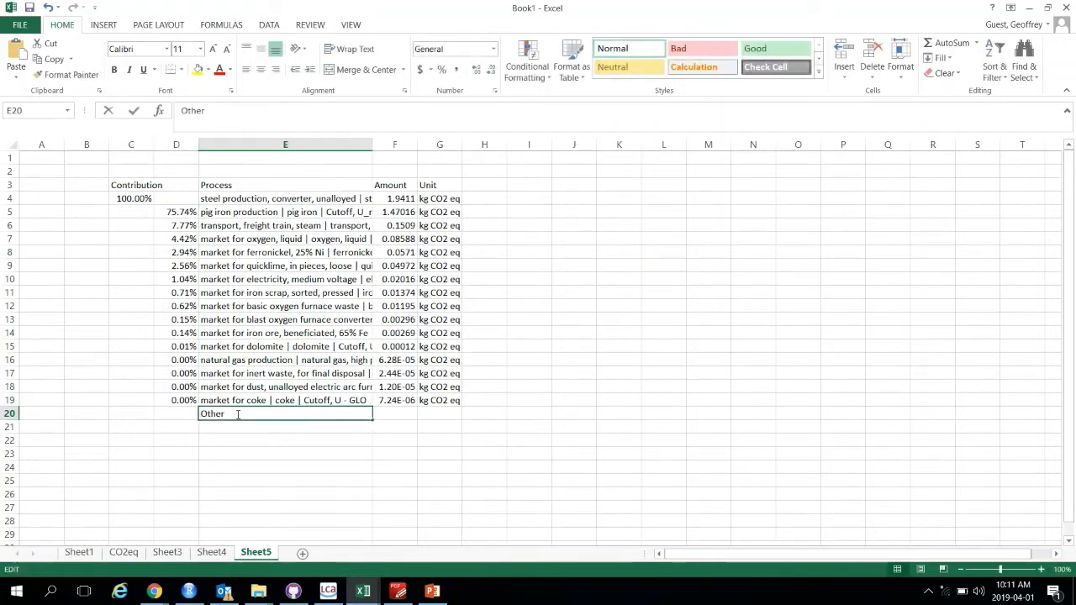
Calculate the remaining direct contribution in D20 with the formula =1-SUM(D5:D19), accepting the closing bracket correction.
{"action": "left_click", "coordinate": [187, 417]}
{"action": "type", "text": "="}
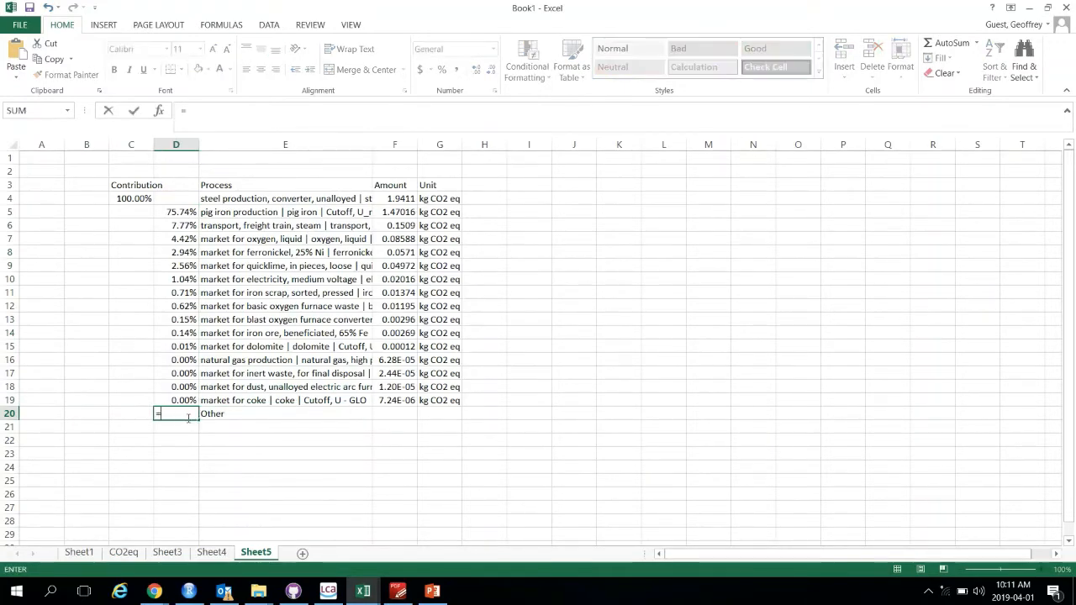
{"action": "type", "text": "1-su"}
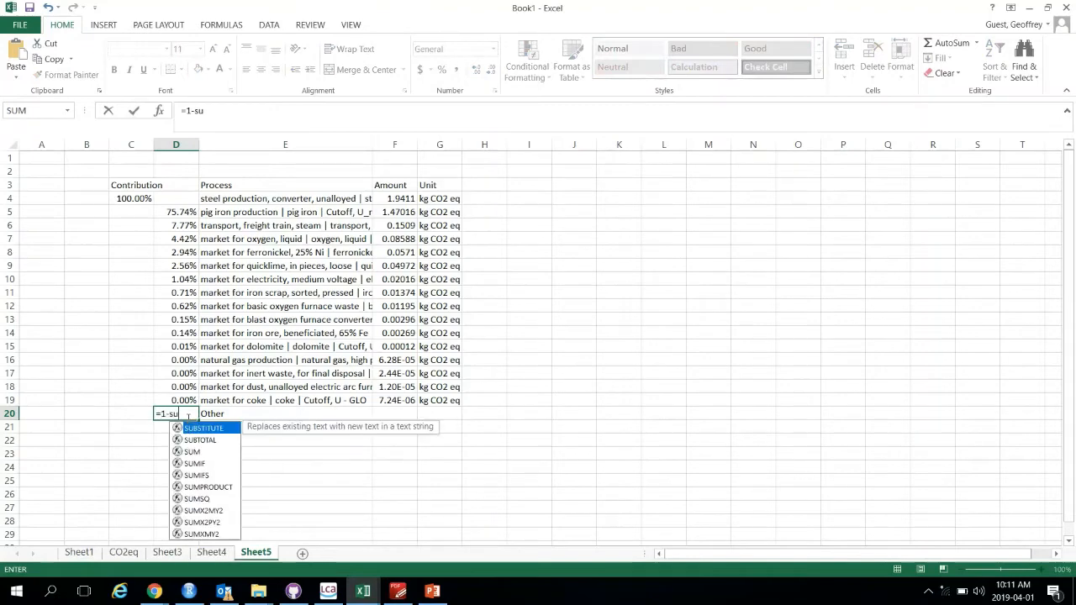
{"action": "type", "text": "m("}
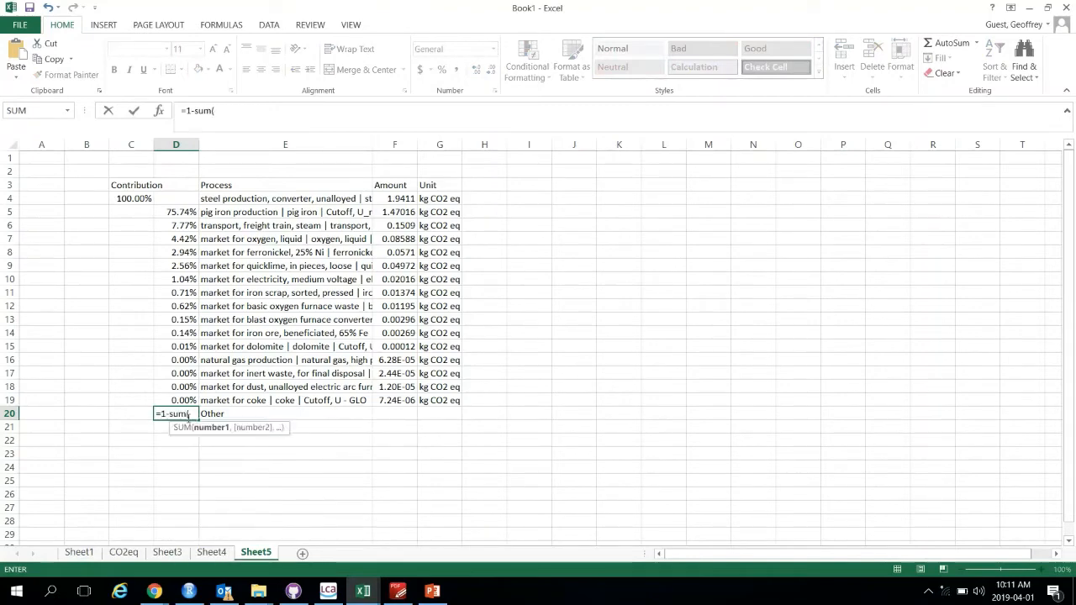
{"action": "left_click", "coordinate": [166, 211]}
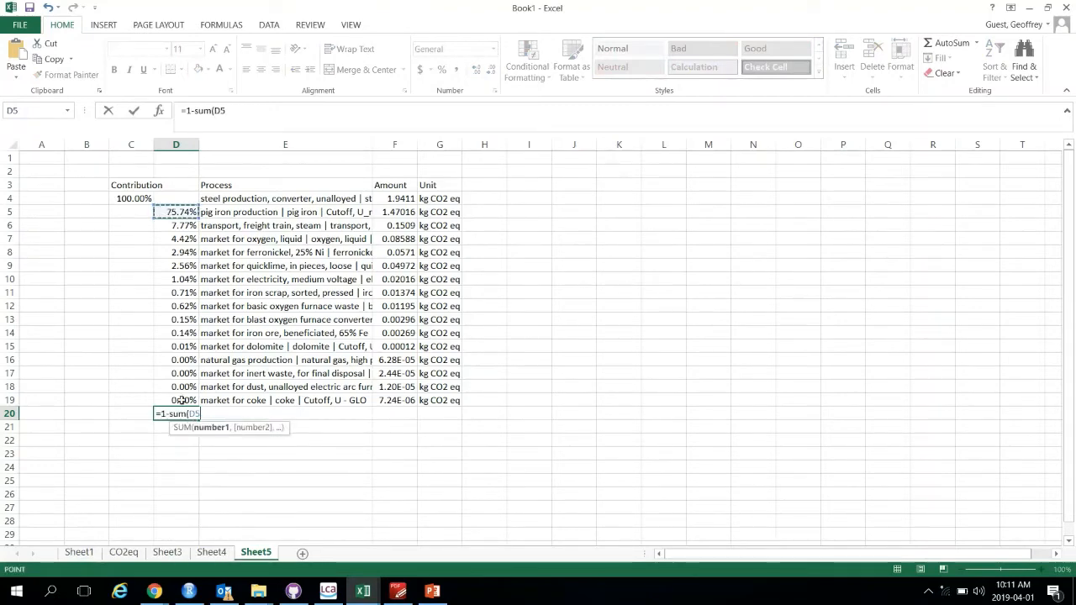
{"action": "left_click_drag", "start_coordinate": [179, 212], "coordinate": [181, 400]}
{"action": "key", "text": "Return"}
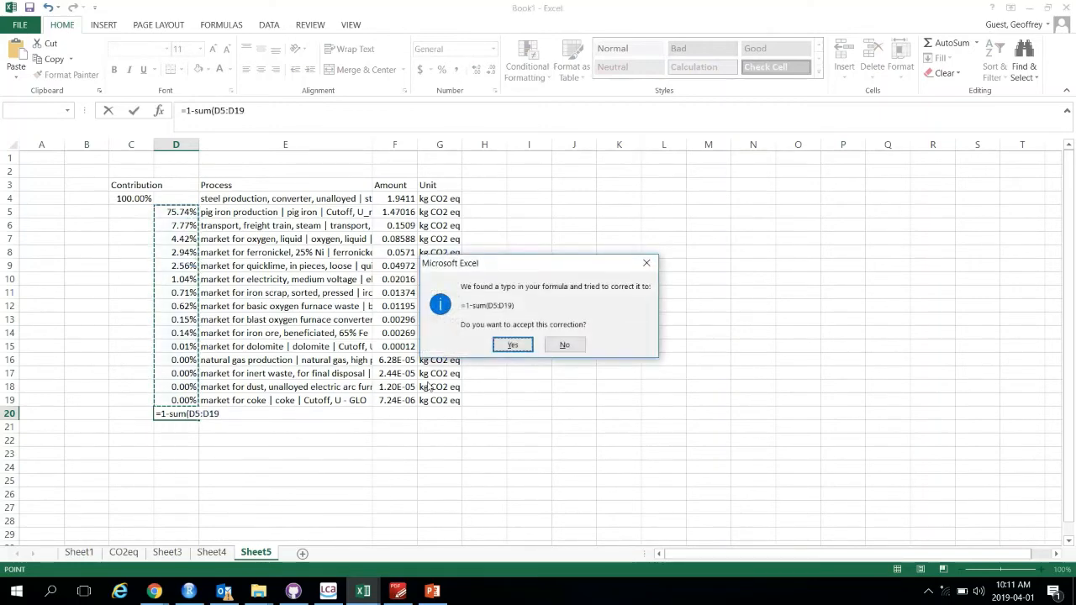
{"action": "key", "text": "Return"}
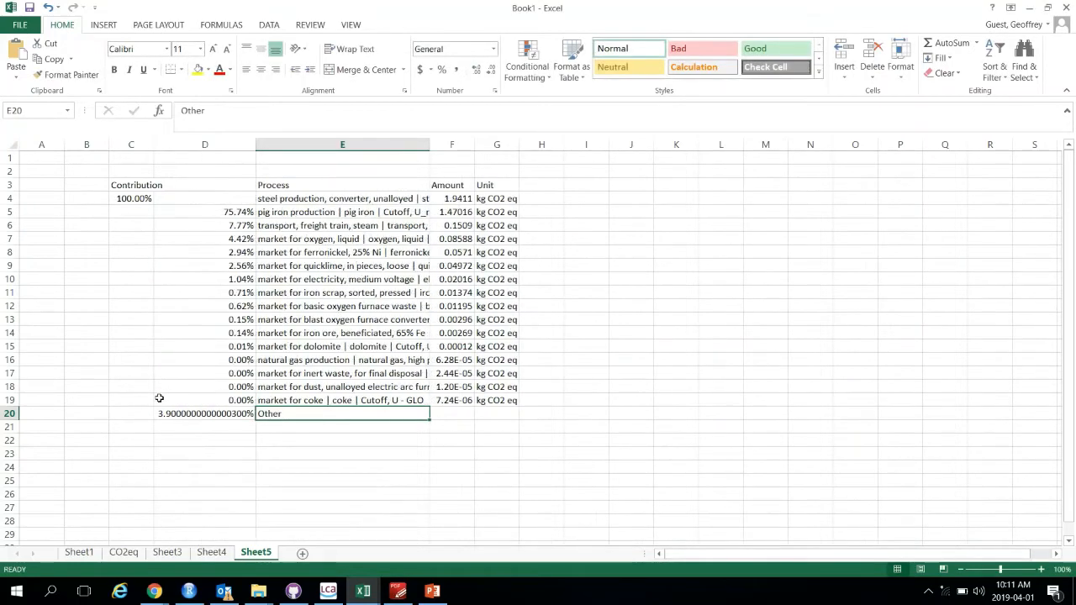
Reduce the percentage in D20 to two decimal places.
{"action": "left_click", "coordinate": [187, 416]}
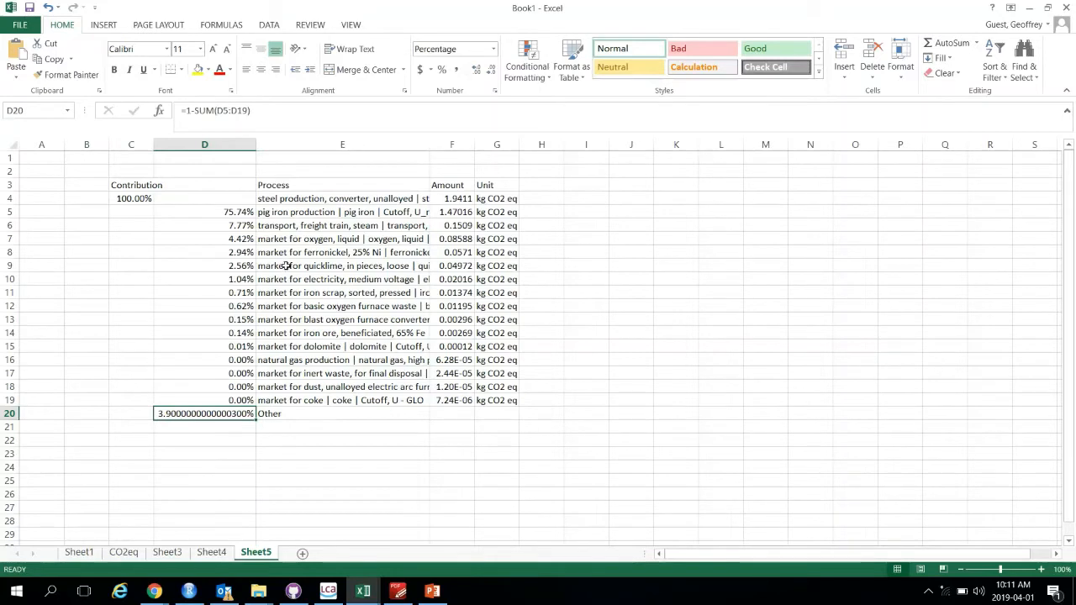
{"action": "left_click", "coordinate": [492, 69]}
{"action": "left_click", "coordinate": [492, 69]}
{"action": "left_click", "coordinate": [492, 70]}
{"action": "left_click", "coordinate": [492, 70]}
{"action": "left_click", "coordinate": [492, 70]}
{"action": "left_click", "coordinate": [492, 70]}
{"action": "left_click", "coordinate": [492, 70]}
{"action": "left_click", "coordinate": [492, 70]}
{"action": "left_click", "coordinate": [492, 70]}
{"action": "left_click", "coordinate": [492, 70]}
{"action": "left_click", "coordinate": [491, 69]}
{"action": "left_click", "coordinate": [492, 70]}
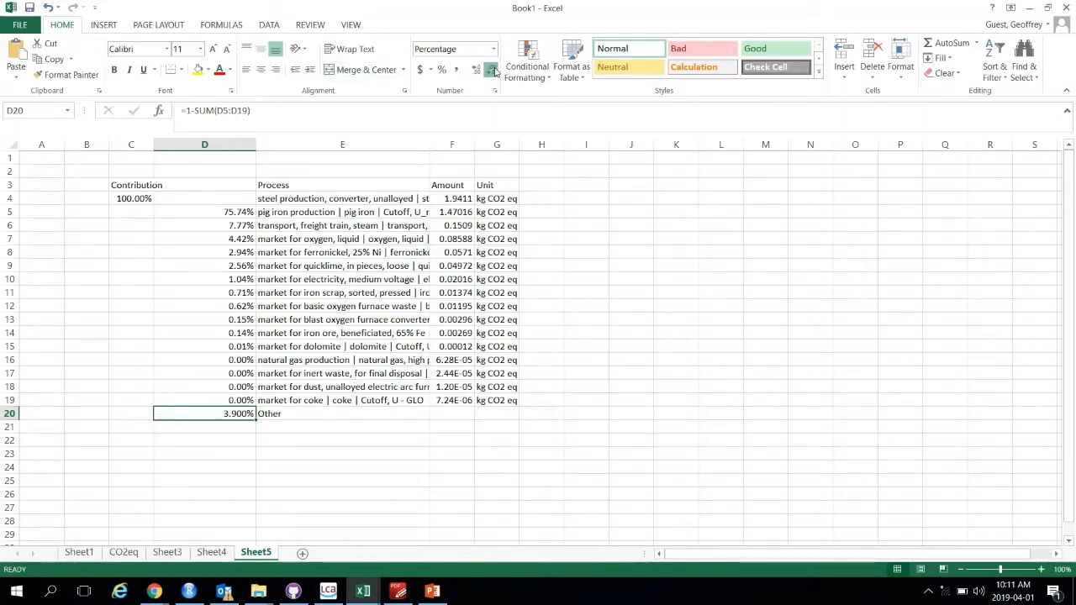
{"action": "left_click", "coordinate": [492, 70]}
{"action": "left_click", "coordinate": [811, 305]}
Leave the workbook, read the contribution tree notes on the PowerPoint slide about openLCA results, and return to openLCA.
{"action": "left_click", "coordinate": [1028, 7]}
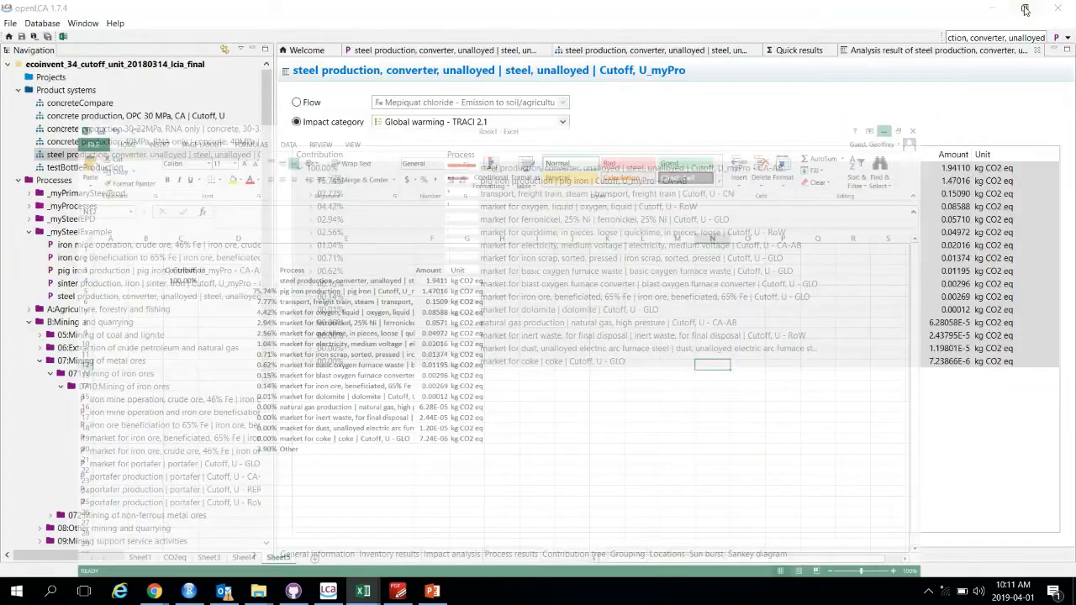
{"action": "left_click", "coordinate": [434, 593]}
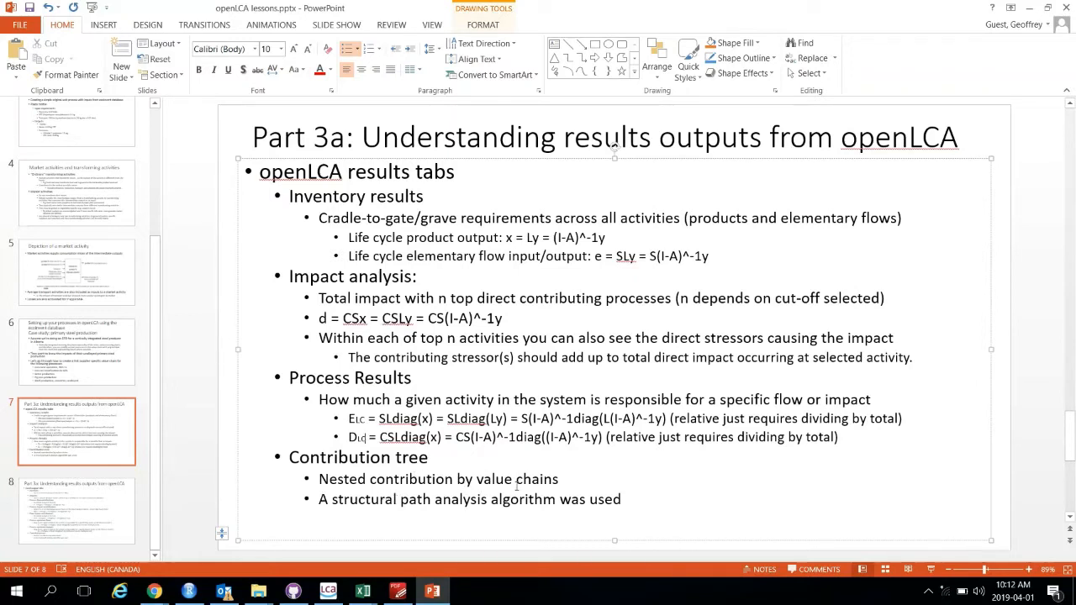
{"action": "left_click", "coordinate": [1029, 10]}
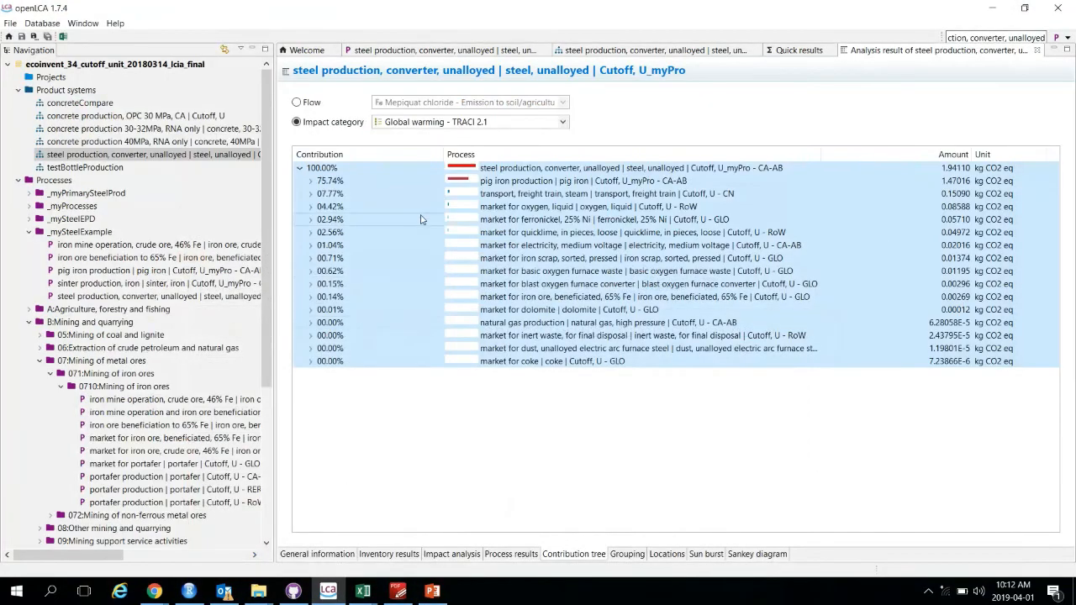
Show the sun burst chart for global warming and check the Experimental visualisations option in the preferences without changing it.
{"action": "left_click", "coordinate": [707, 554]}
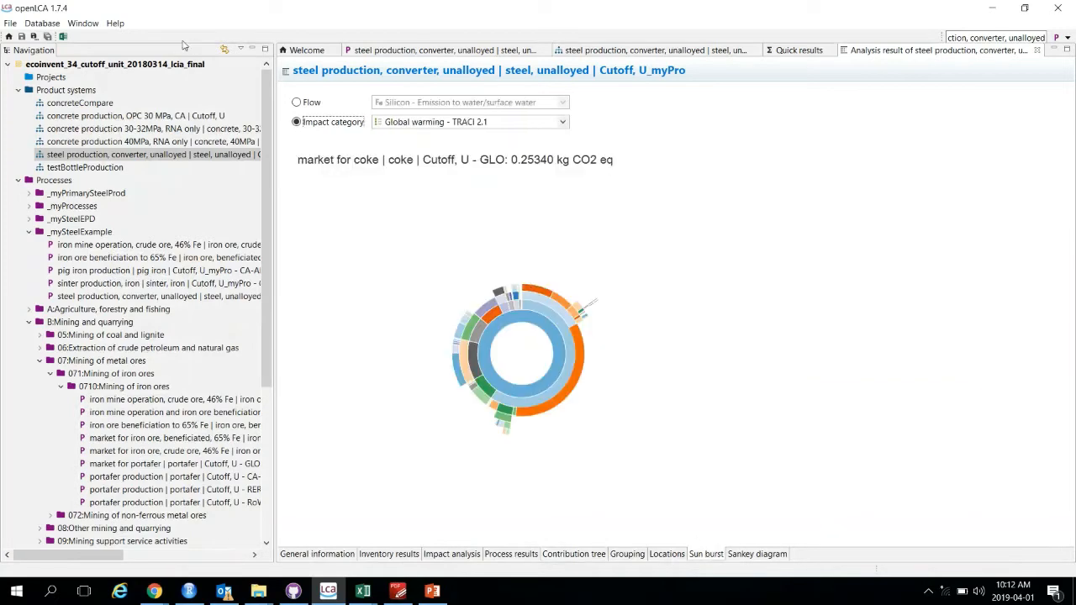
{"action": "left_click", "coordinate": [10, 23]}
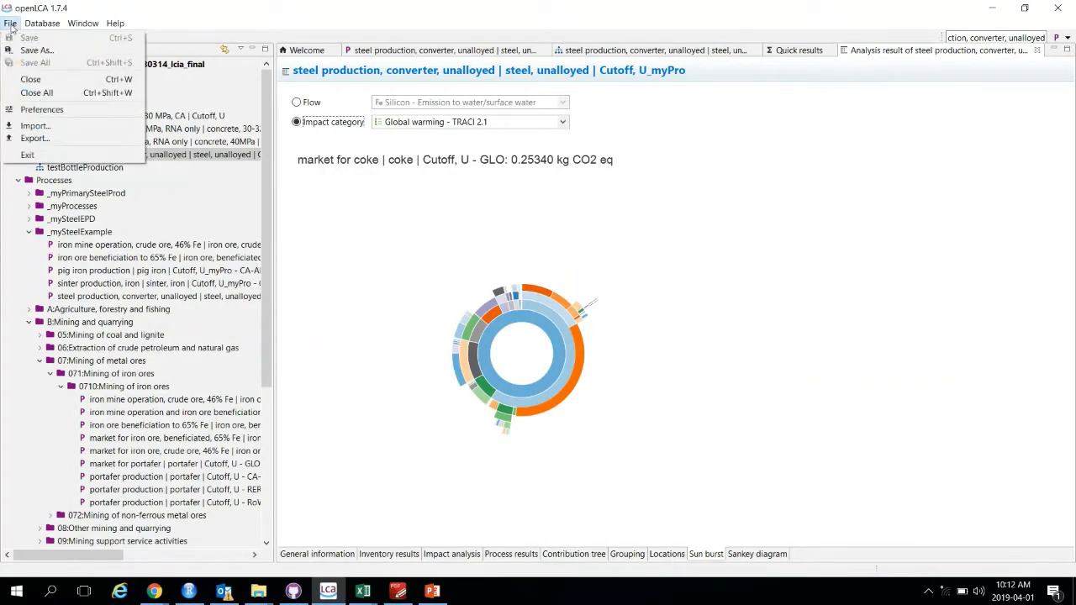
{"action": "left_click", "coordinate": [54, 110]}
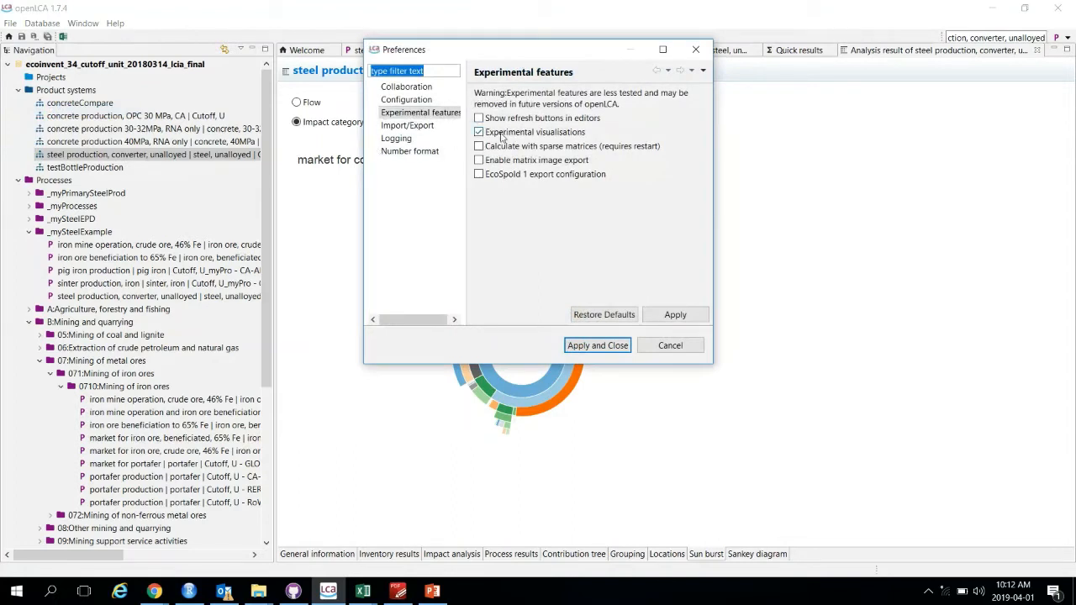
{"action": "left_click", "coordinate": [670, 346]}
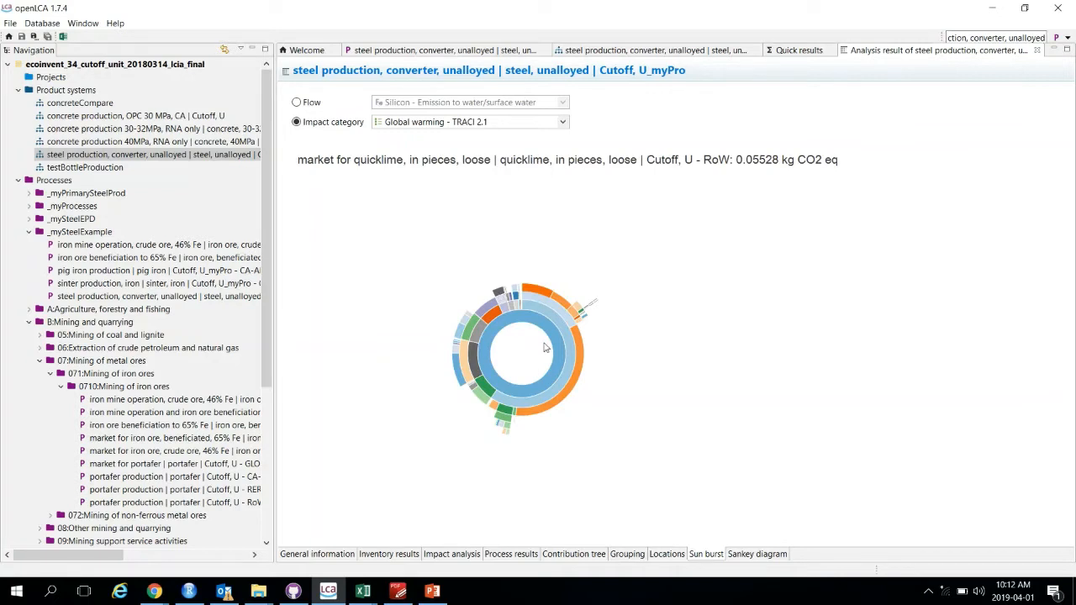
{"action": "left_click", "coordinate": [577, 383]}
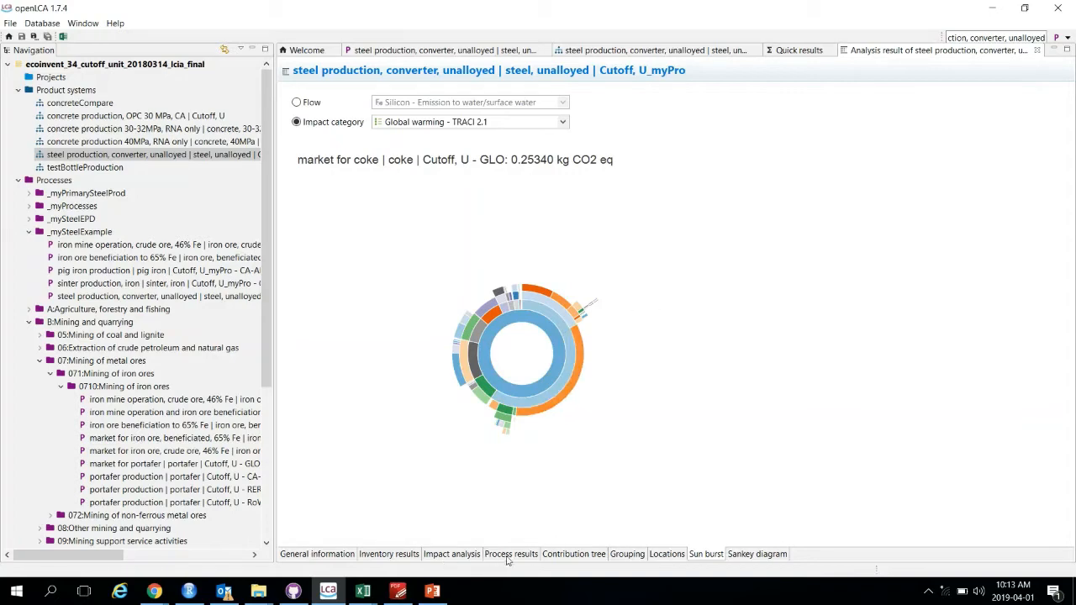
Compare the contribution tree with the sun burst by expanding pig iron and sinter production and locating the coke market, then minimize openLCA.
{"action": "left_click", "coordinate": [562, 557]}
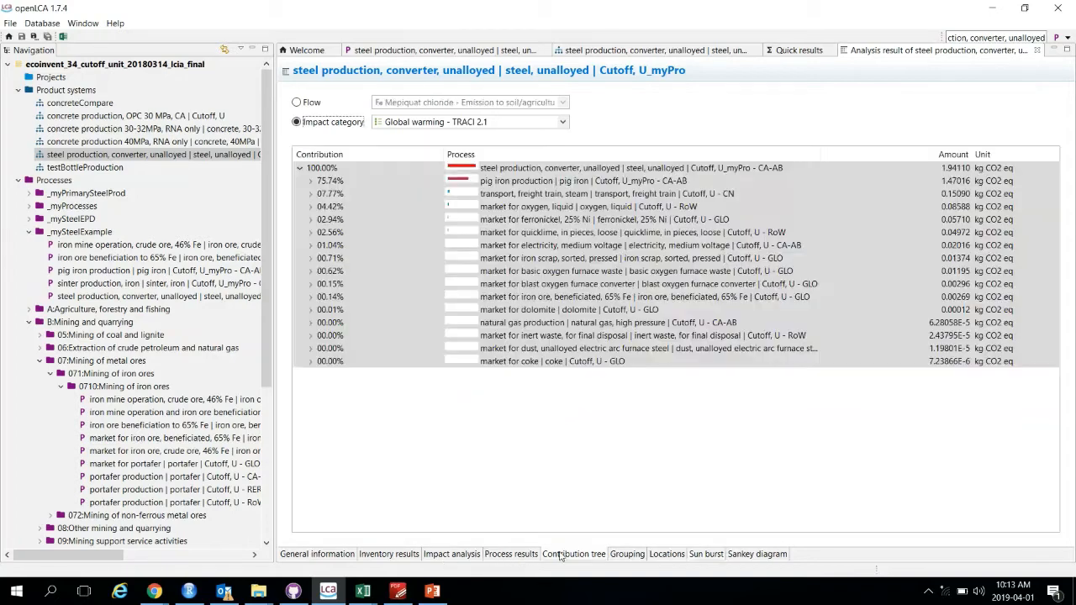
{"action": "left_click", "coordinate": [312, 181]}
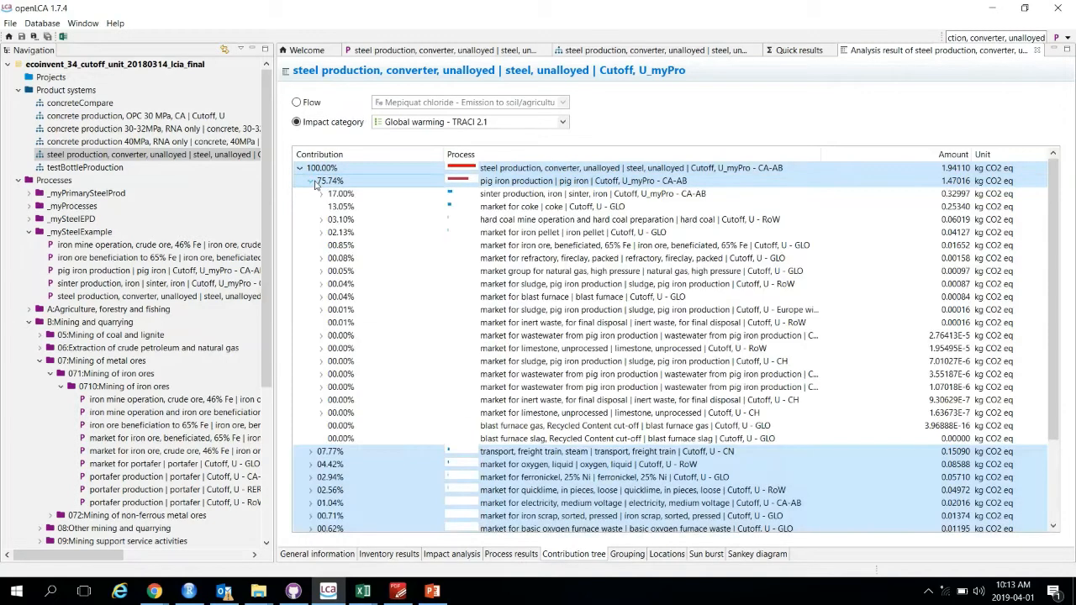
{"action": "left_click", "coordinate": [514, 209]}
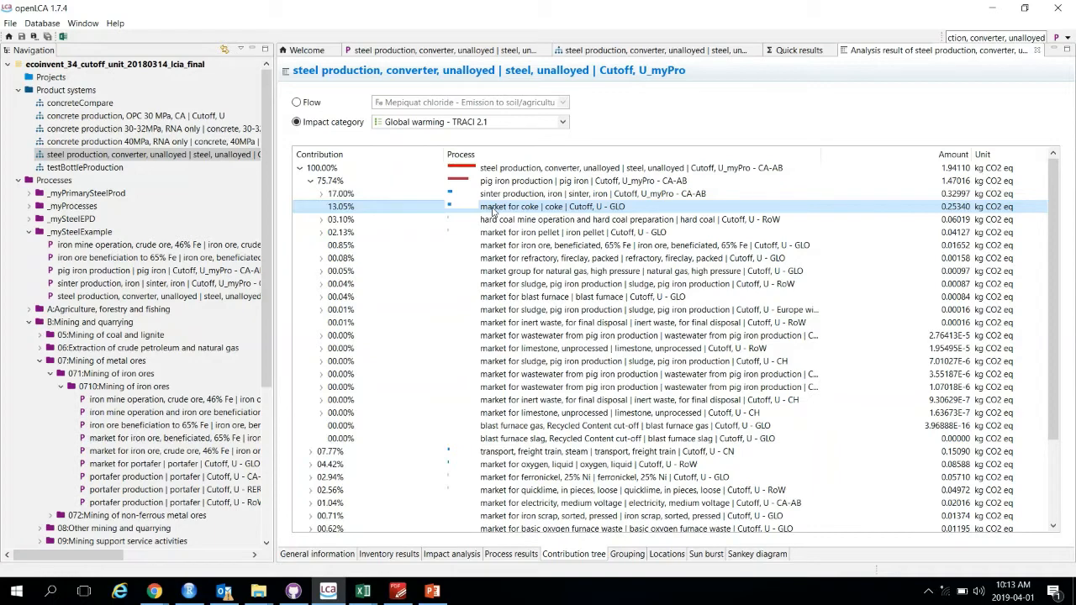
{"action": "left_click", "coordinate": [322, 194]}
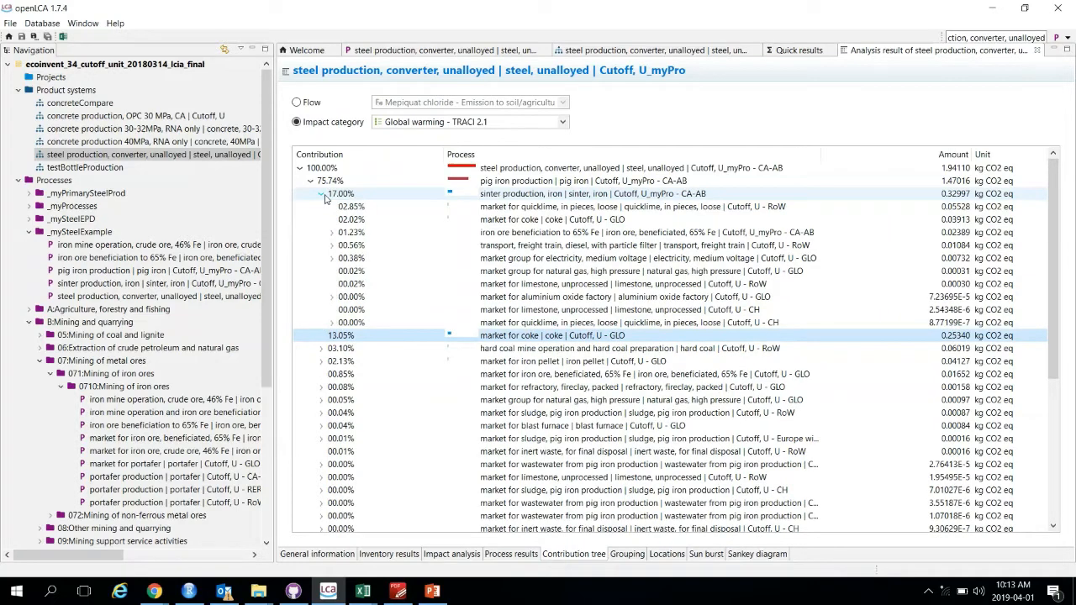
{"action": "left_click", "coordinate": [992, 11]}
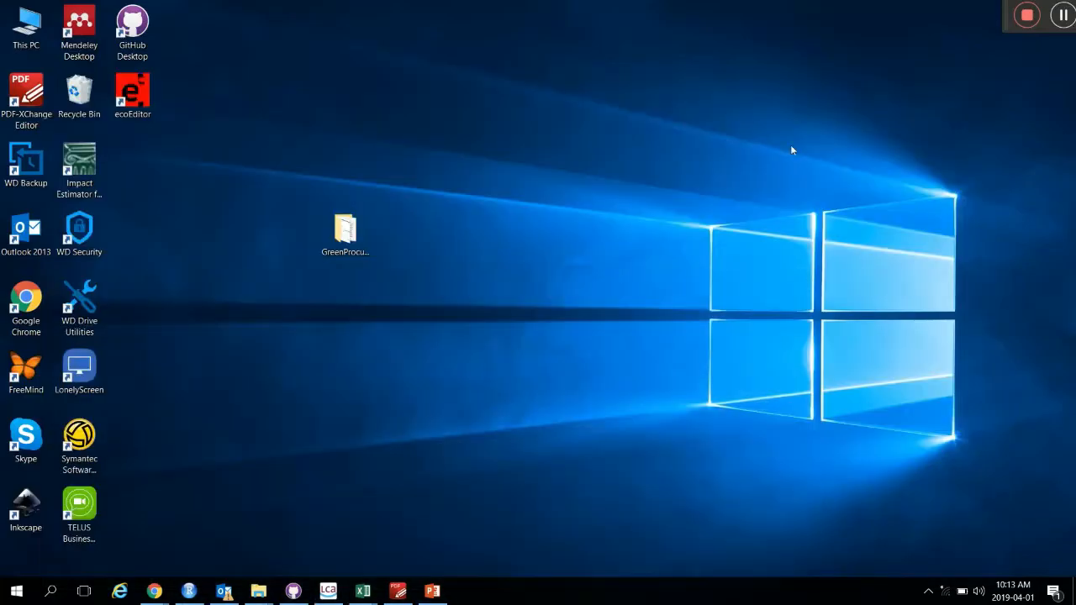
Return to openLCA, show the Sankey diagram of the steel result with its cut-off set to 2.800, and minimize openLCA.
{"action": "left_click", "coordinate": [328, 591]}
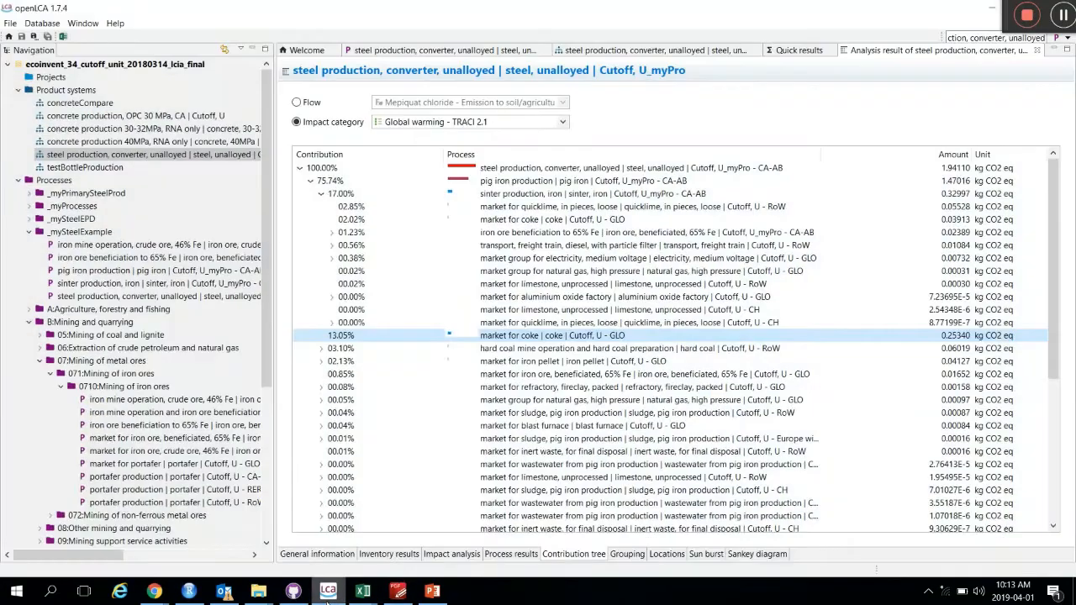
{"action": "left_click", "coordinate": [751, 555]}
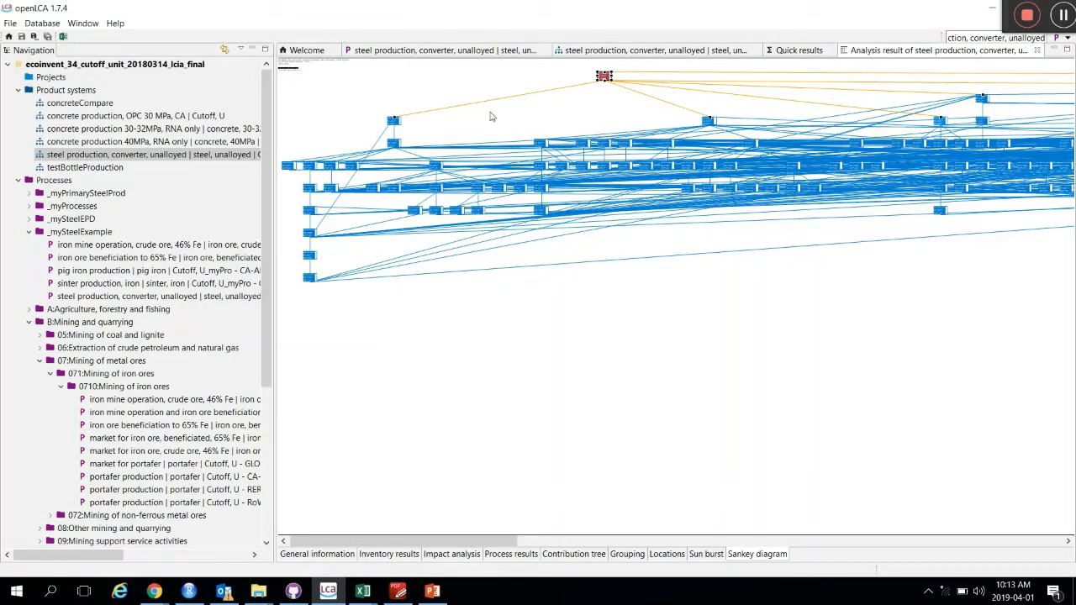
{"action": "left_click", "coordinate": [286, 73]}
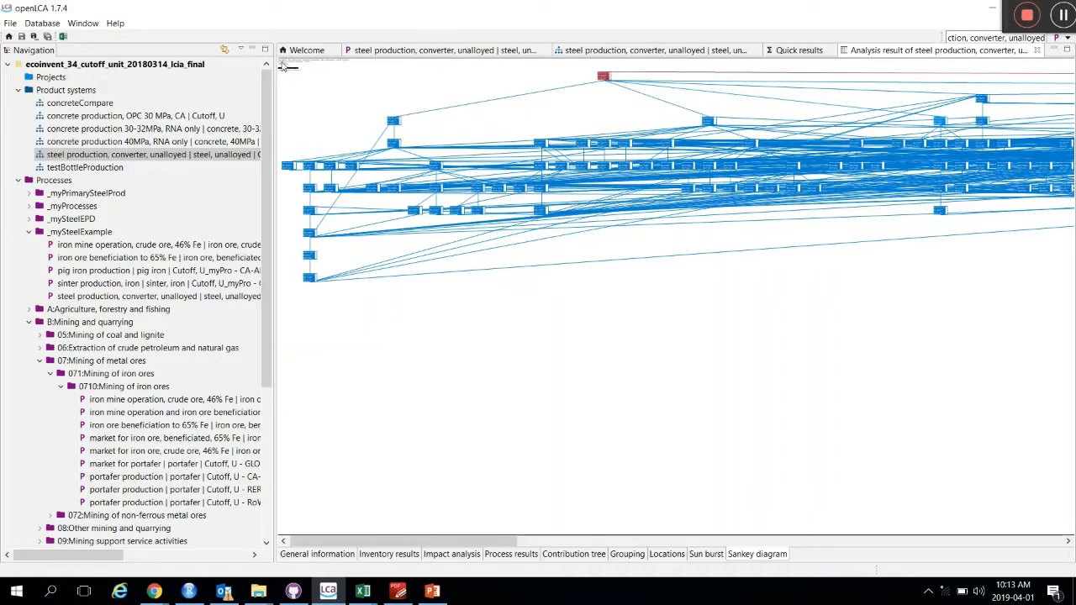
{"action": "double_click", "coordinate": [312, 79]}
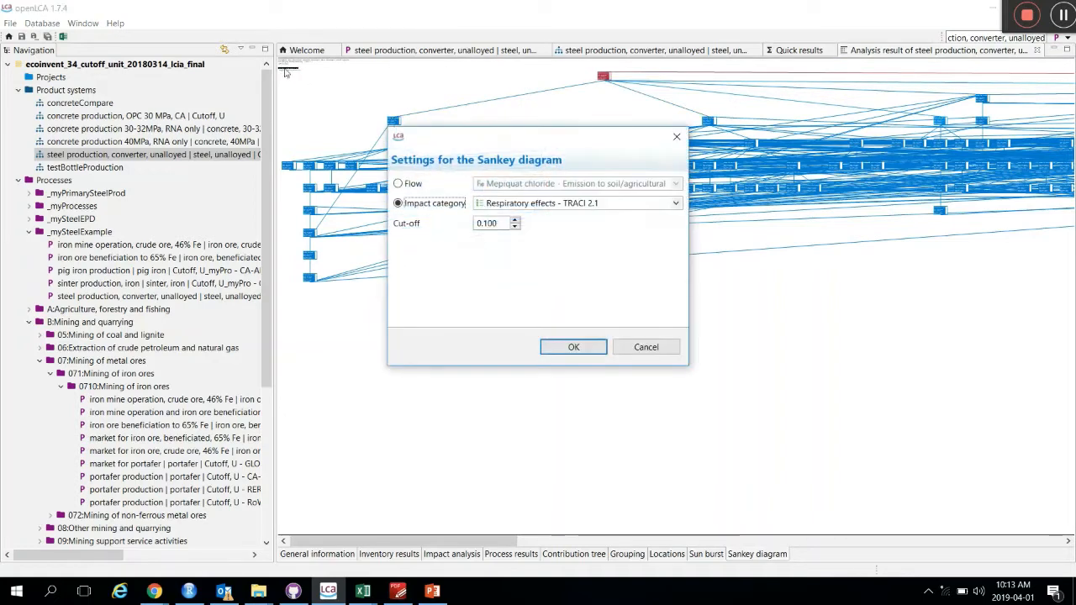
{"action": "double_click", "coordinate": [515, 220]}
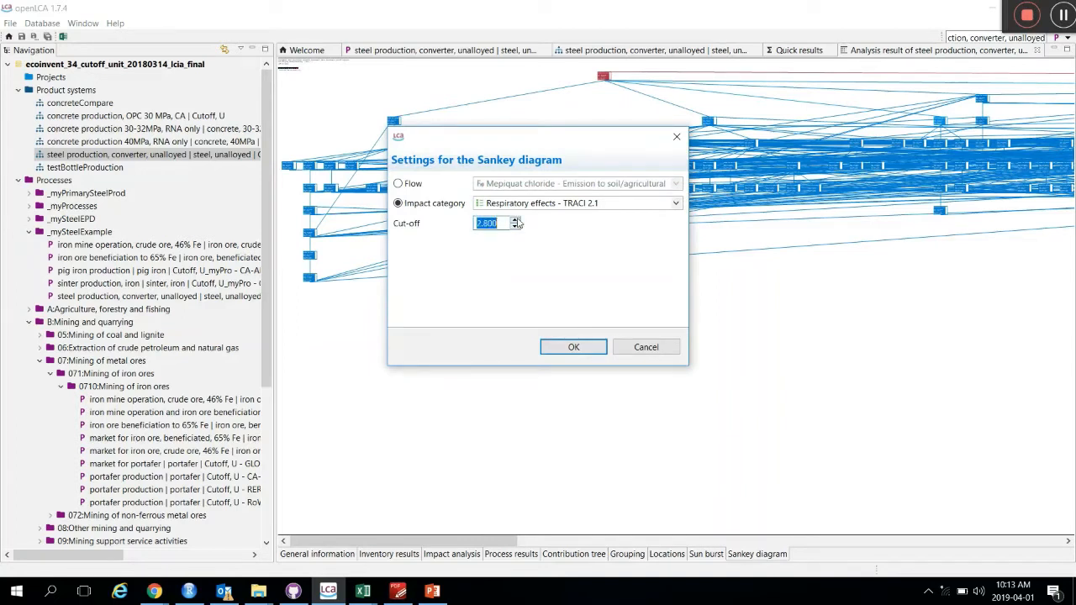
{"action": "left_click", "coordinate": [568, 347]}
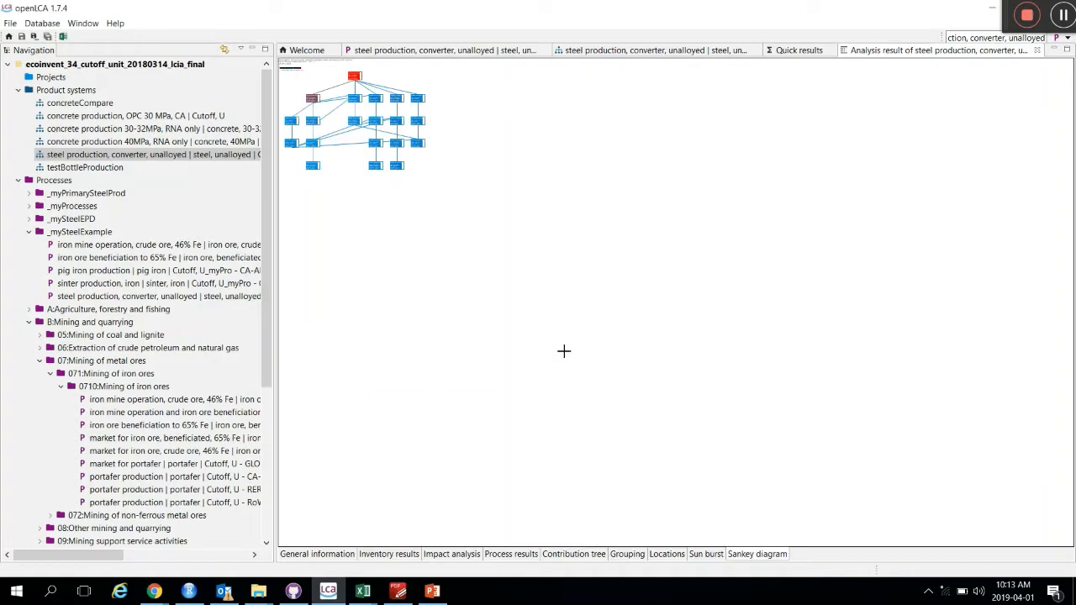
{"action": "left_click", "coordinate": [564, 351]}
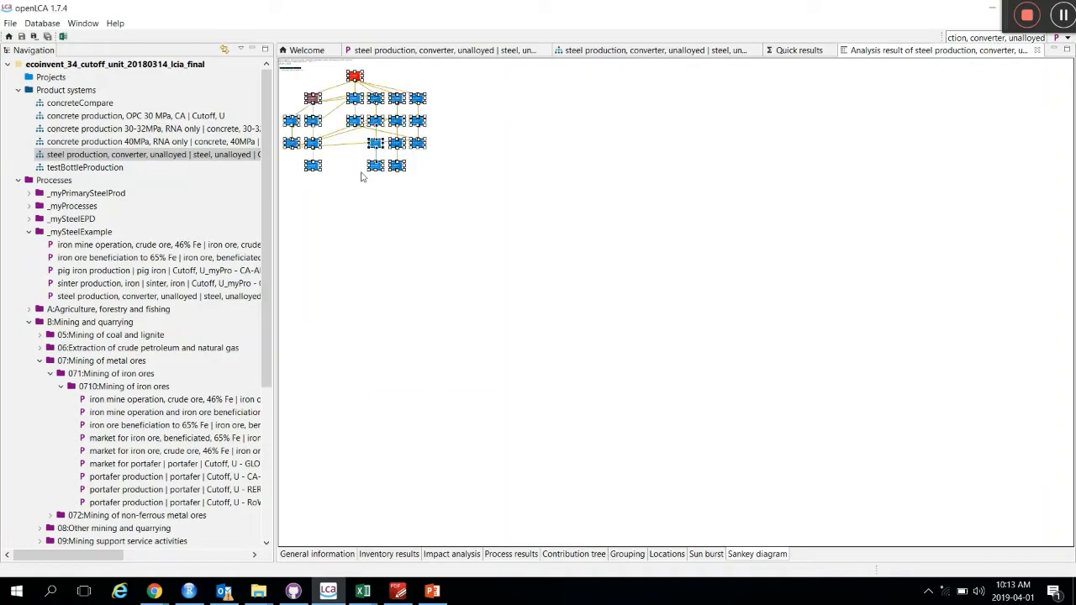
{"action": "left_click", "coordinate": [351, 205]}
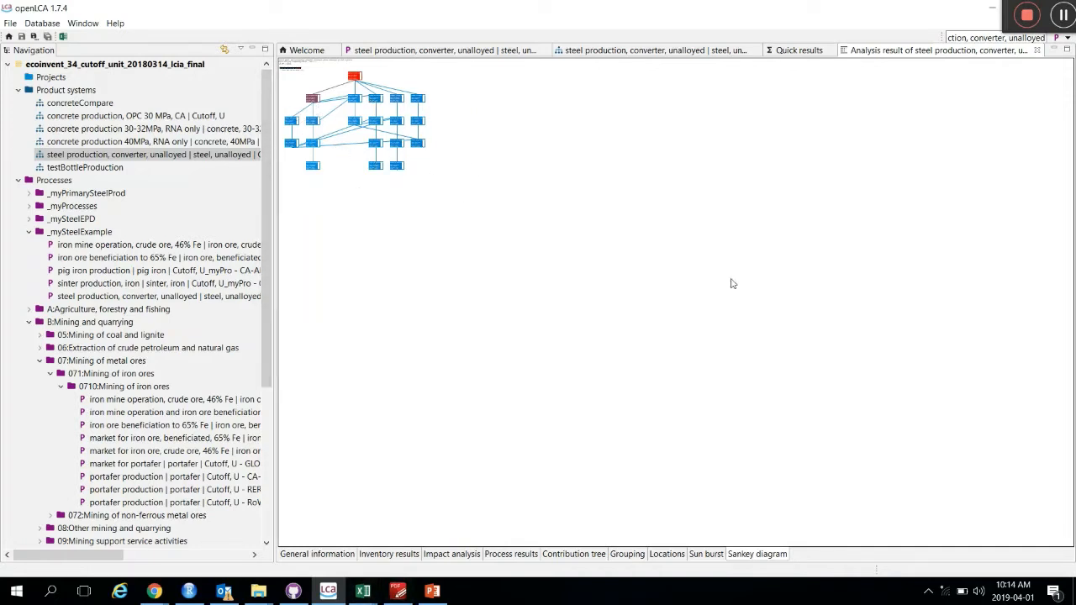
{"action": "left_click", "coordinate": [998, 13]}
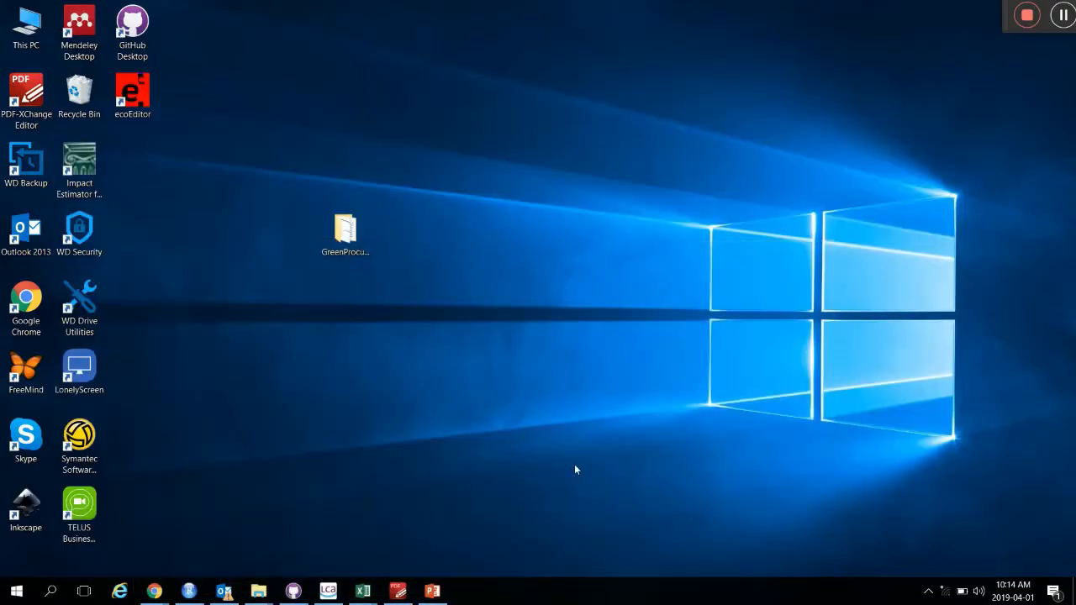
Bring up the full steel results workbook in Excel and compare its file size with the quickAnalysis workbook in the Downloads folder.
{"action": "mouse_move", "coordinate": [362, 591]}
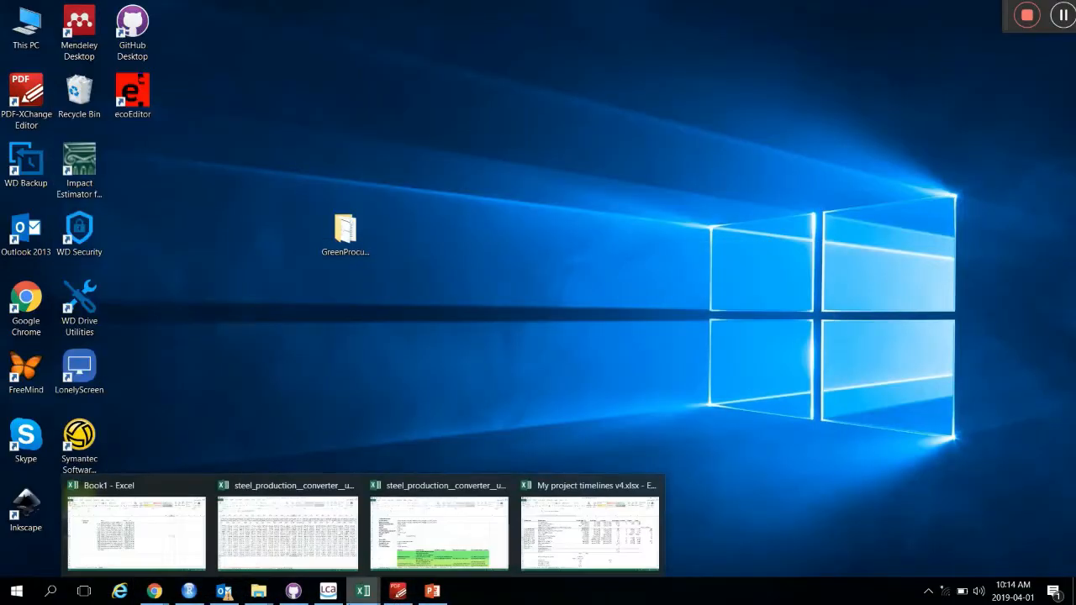
{"action": "mouse_move", "coordinate": [302, 521]}
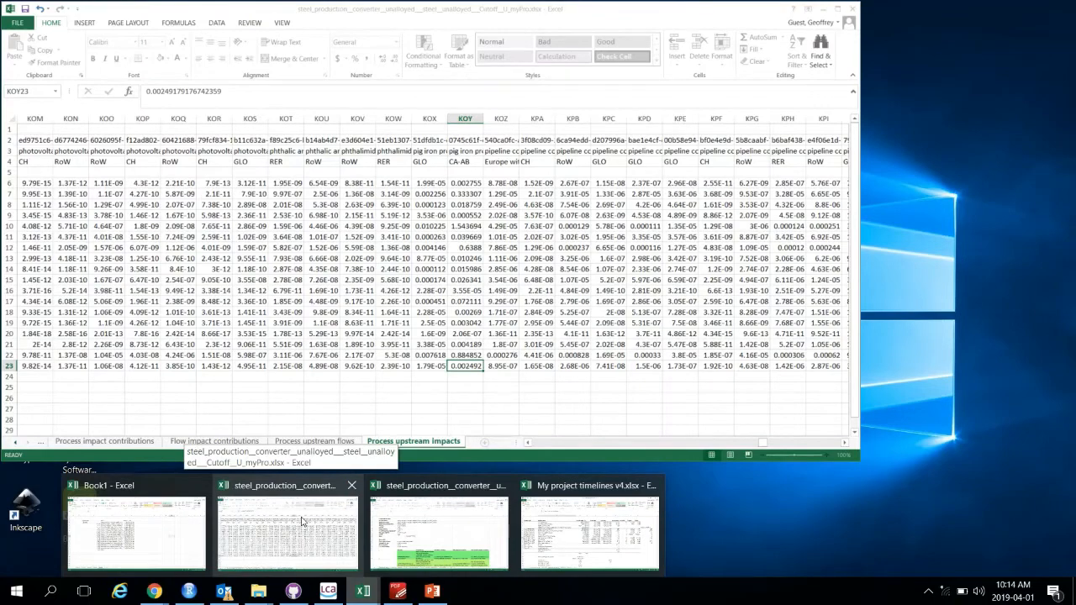
{"action": "left_click", "coordinate": [303, 521]}
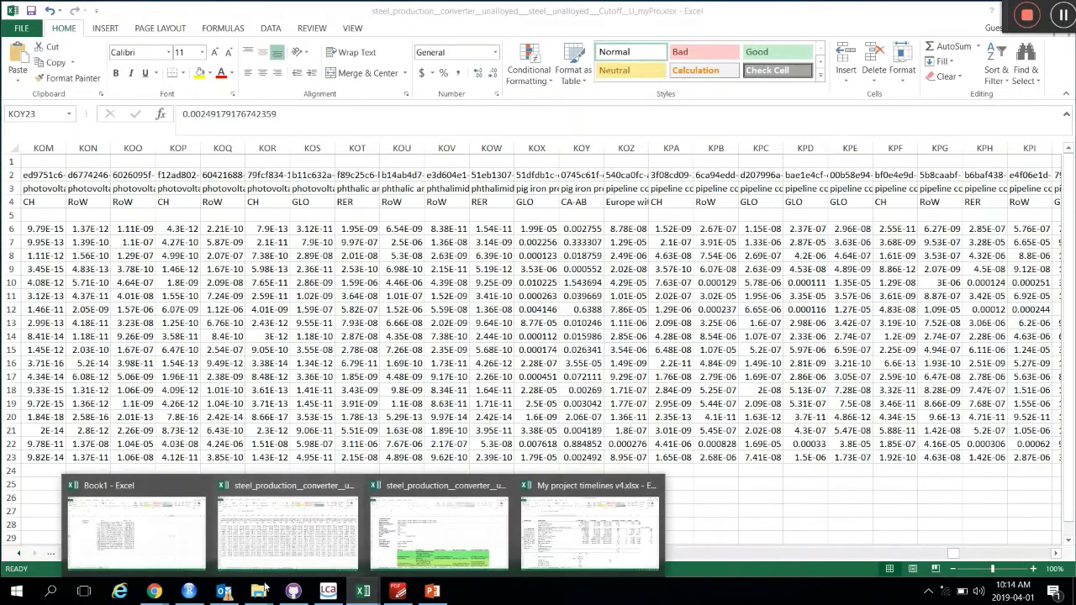
{"action": "mouse_move", "coordinate": [260, 590]}
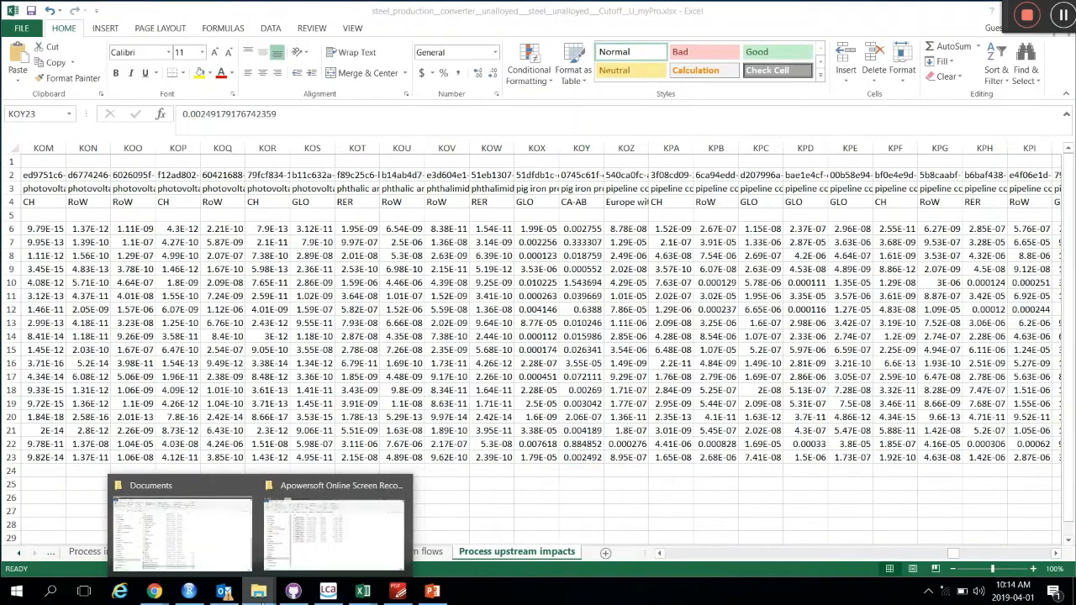
{"action": "left_click", "coordinate": [240, 550]}
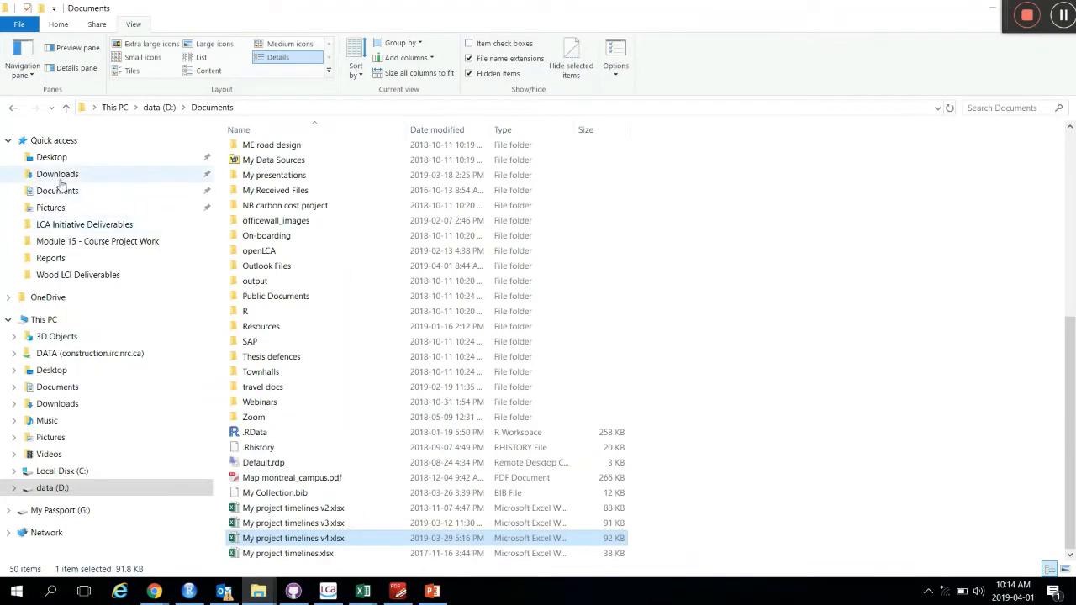
{"action": "left_click", "coordinate": [58, 175]}
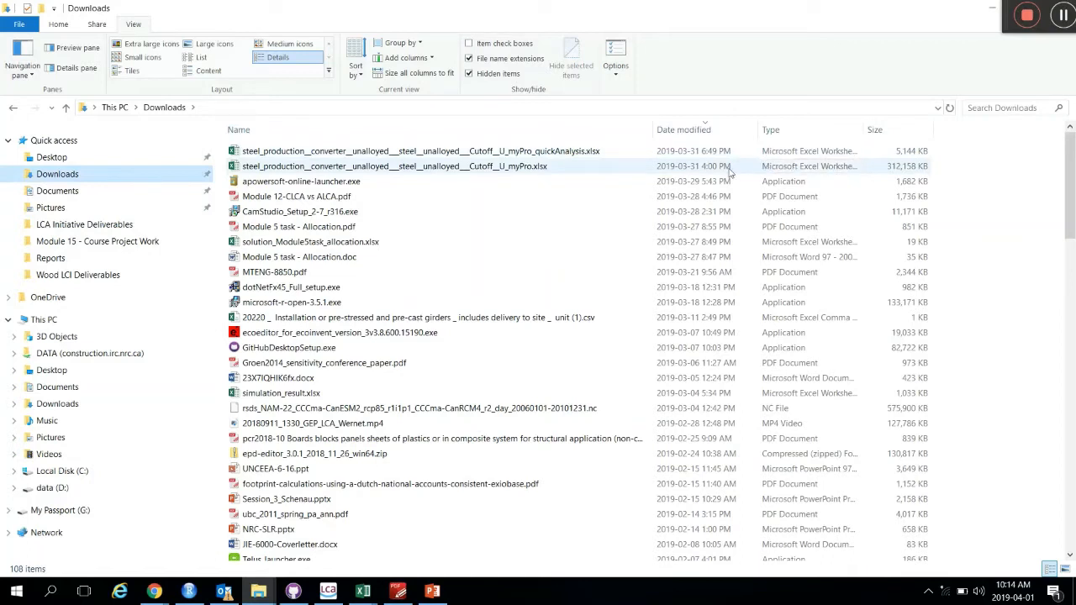
{"action": "left_click", "coordinate": [915, 152]}
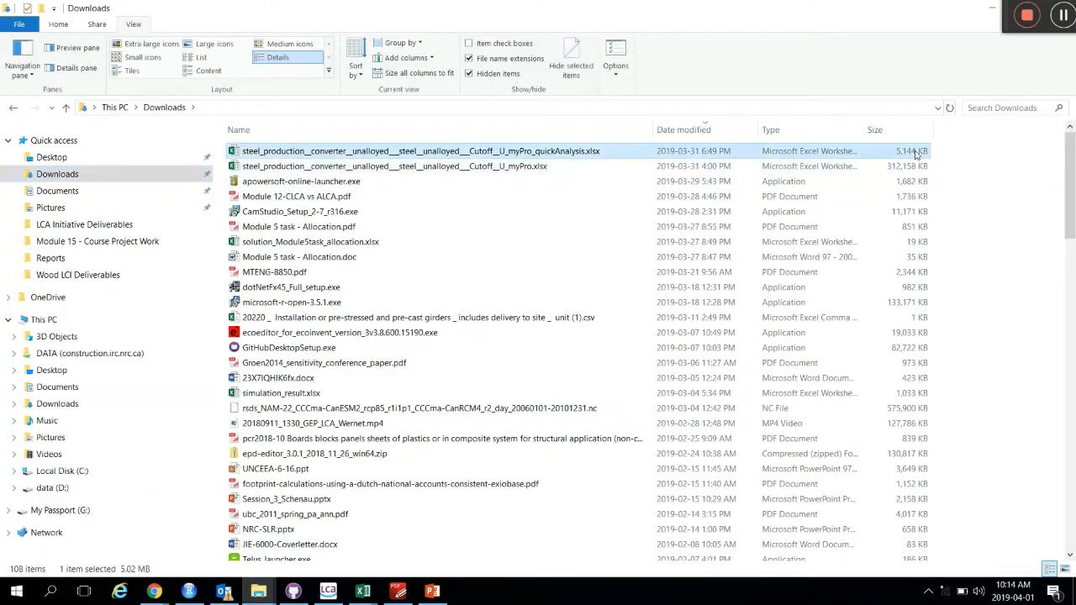
Switch to the quickAnalysis workbook in Excel, review its Calculation setup sheet and view the list of all its sheets.
{"action": "left_click", "coordinate": [359, 594]}
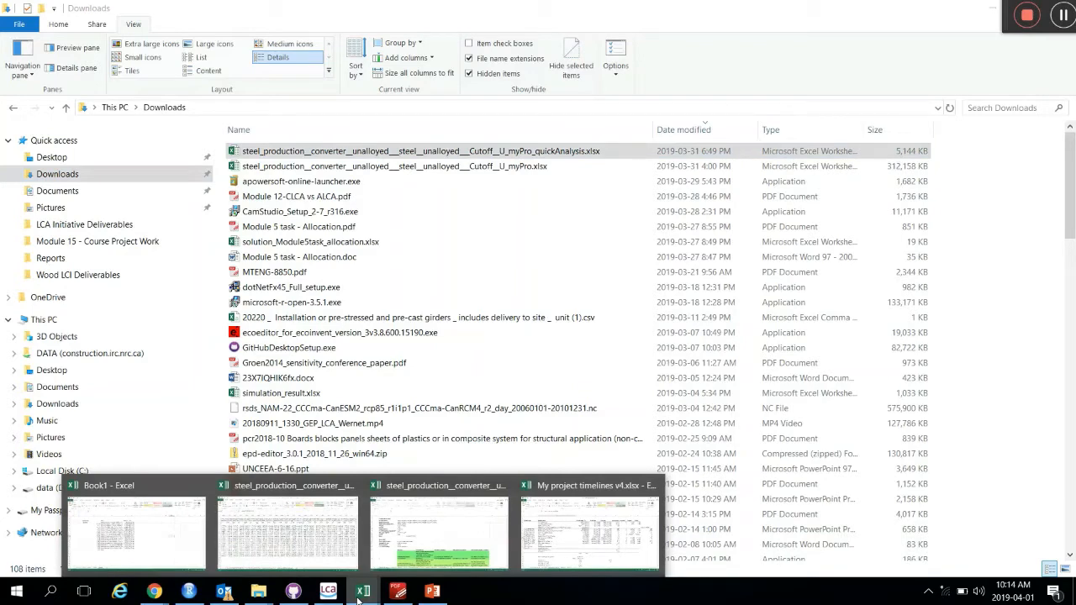
{"action": "mouse_move", "coordinate": [288, 553]}
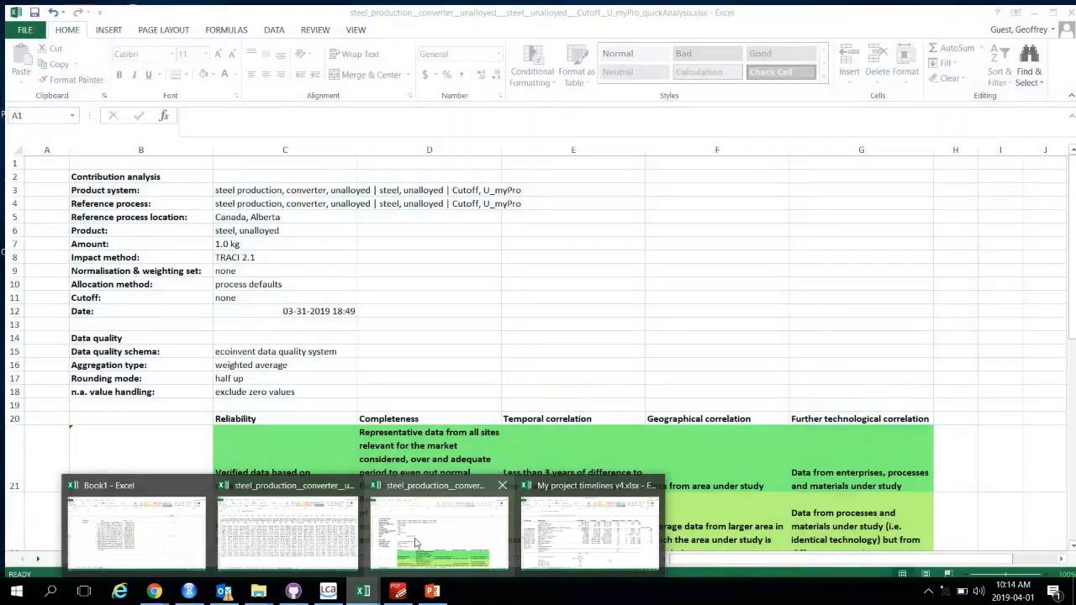
{"action": "left_click", "coordinate": [439, 534]}
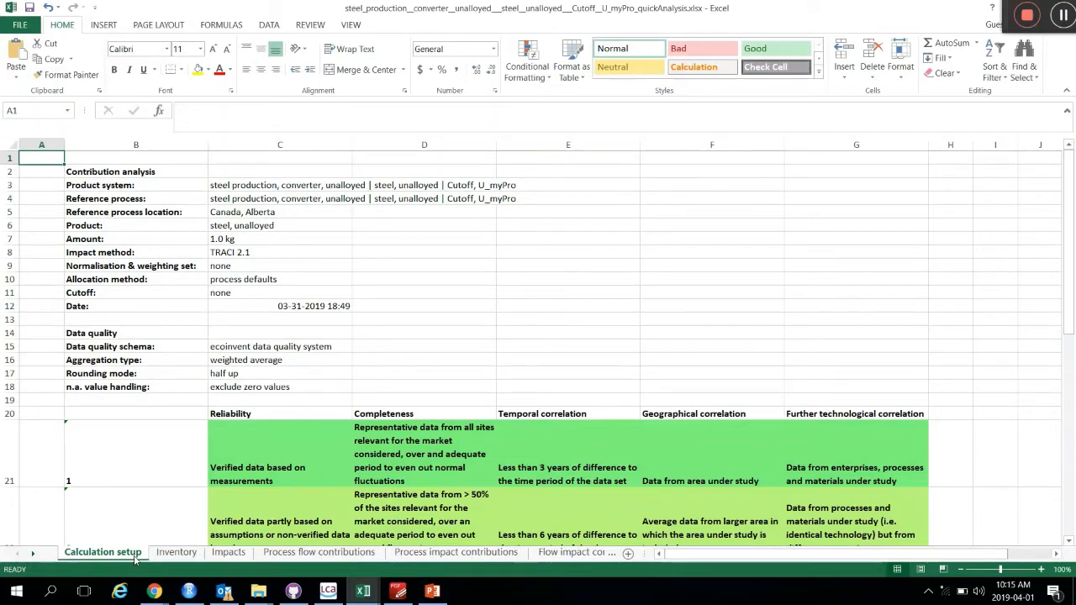
{"action": "right_click", "coordinate": [27, 560]}
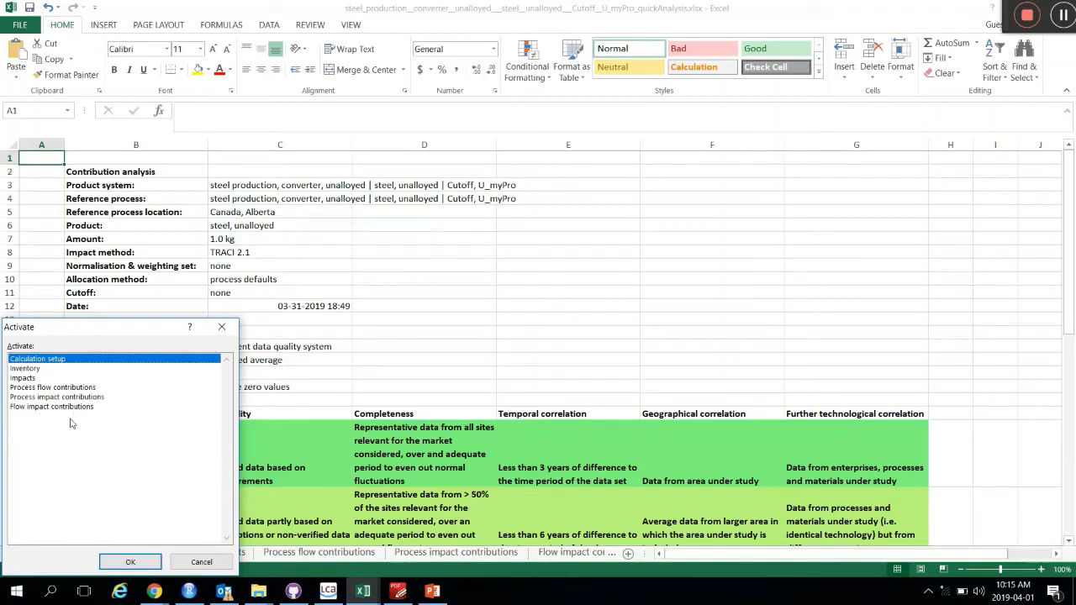
{"action": "left_click", "coordinate": [185, 564]}
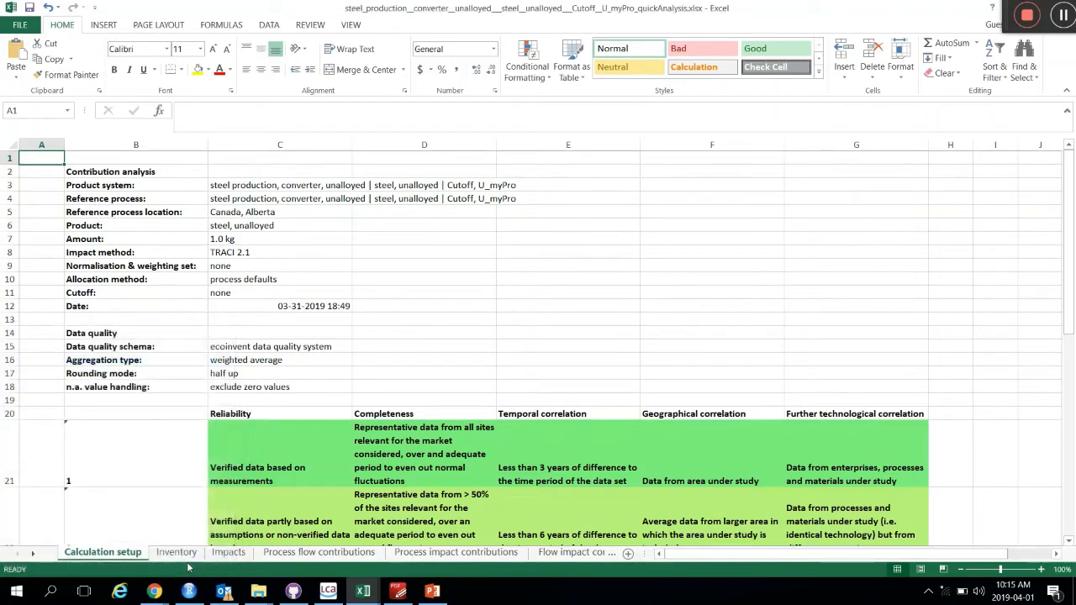
Widen the Flow columns of the Inputs and Outputs tables on the Inventory sheet and look over the output flows.
{"action": "left_click", "coordinate": [176, 553]}
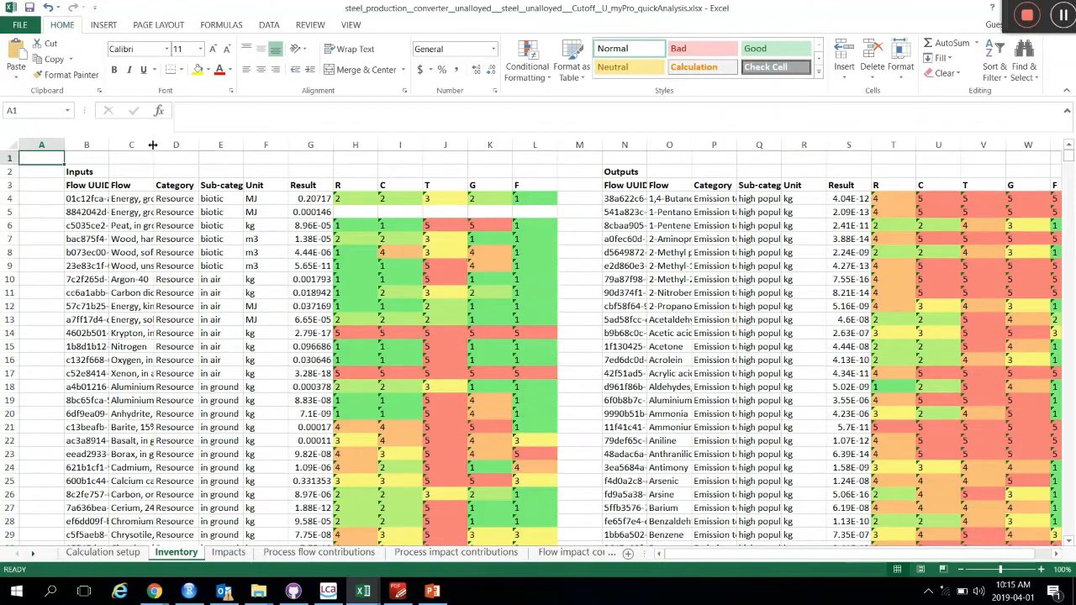
{"action": "left_click_drag", "start_coordinate": [154, 145], "coordinate": [356, 172]}
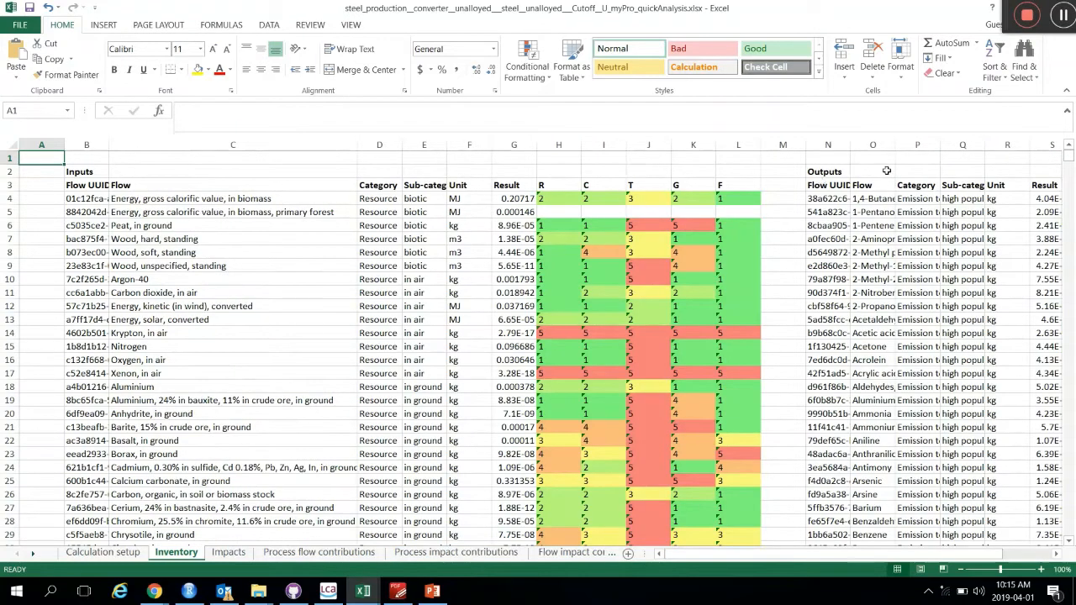
{"action": "left_click_drag", "start_coordinate": [894, 140], "coordinate": [1005, 143]}
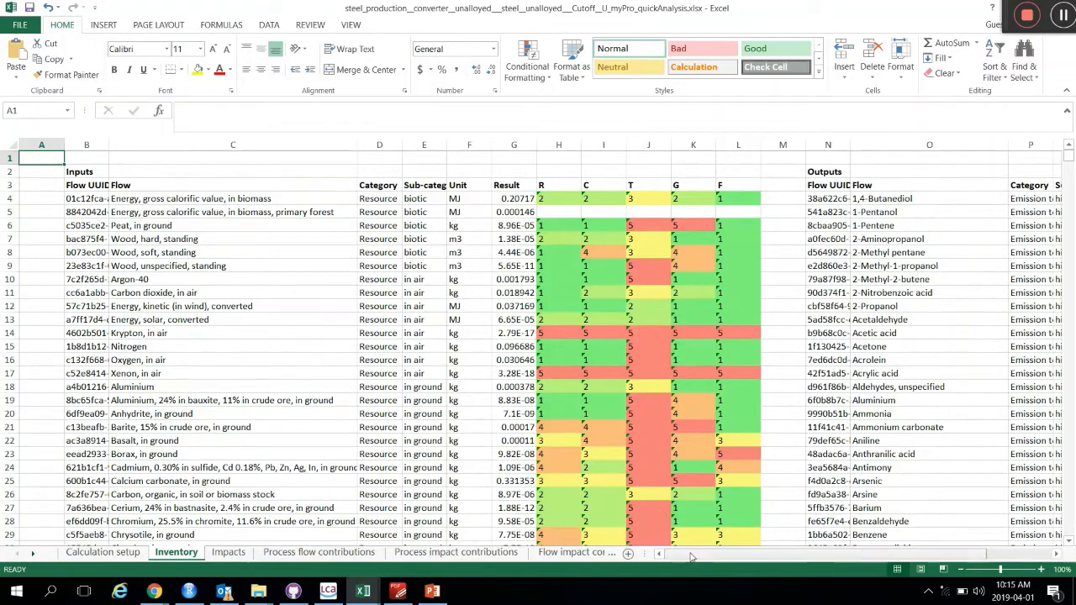
{"action": "left_click_drag", "start_coordinate": [744, 553], "coordinate": [775, 577]}
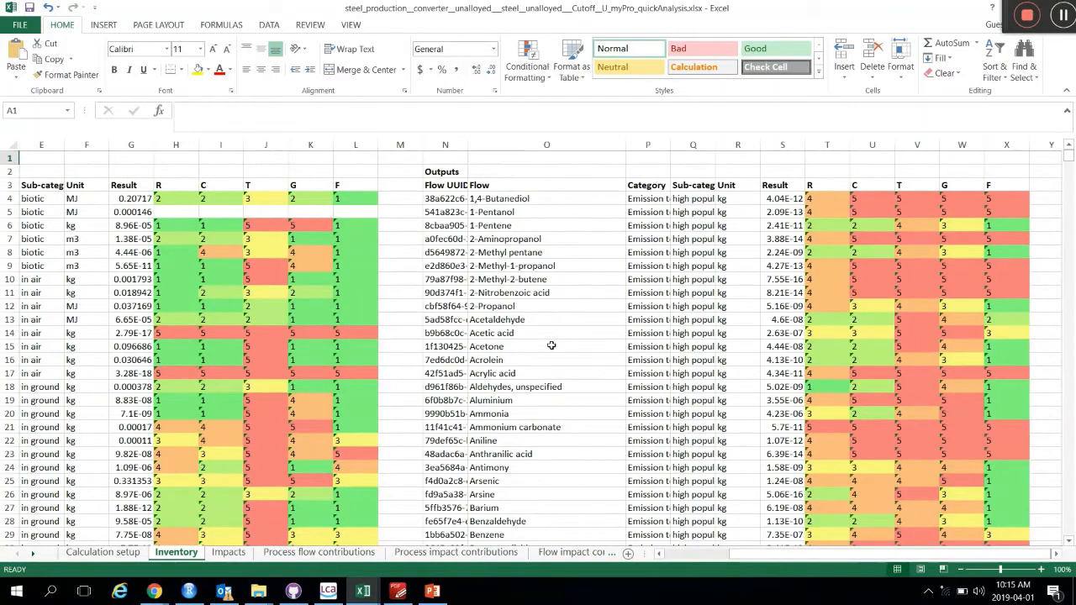
{"action": "scroll", "coordinate": [555, 365], "scroll_direction": "down", "scroll_amount": 2}
{"action": "scroll", "coordinate": [555, 365], "scroll_direction": "up", "scroll_amount": 2}
{"action": "scroll", "coordinate": [550, 337], "scroll_direction": "down", "scroll_amount": 1}
{"action": "scroll", "coordinate": [550, 337], "scroll_direction": "up", "scroll_amount": 1}
{"action": "left_click", "coordinate": [684, 562]}
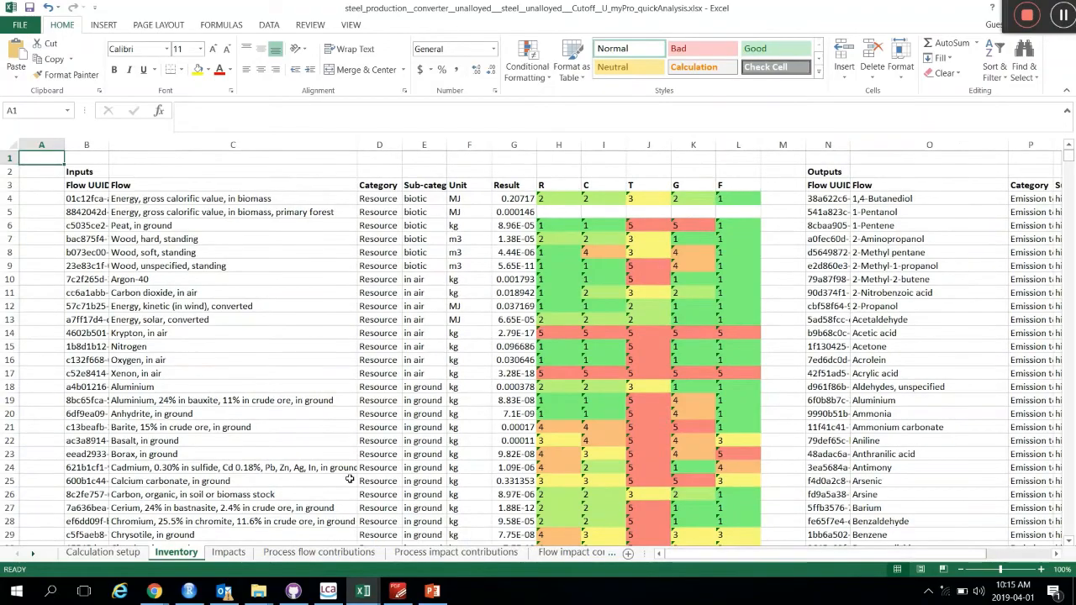
Examine the Inventory input flows, highlighting the copper resources in C38:C46 and the brown and hard coal entries in C33:F34.
{"action": "scroll", "coordinate": [351, 480], "scroll_direction": "down", "scroll_amount": 4}
{"action": "scroll", "coordinate": [349, 480], "scroll_direction": "left", "scroll_amount": 1}
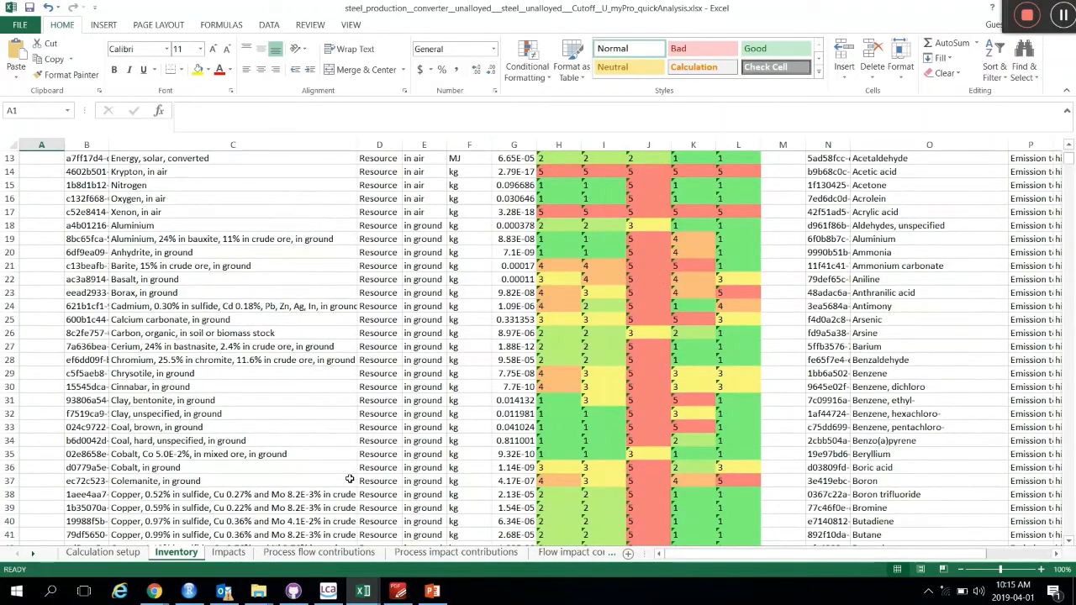
{"action": "scroll", "coordinate": [350, 480], "scroll_direction": "down", "scroll_amount": 3}
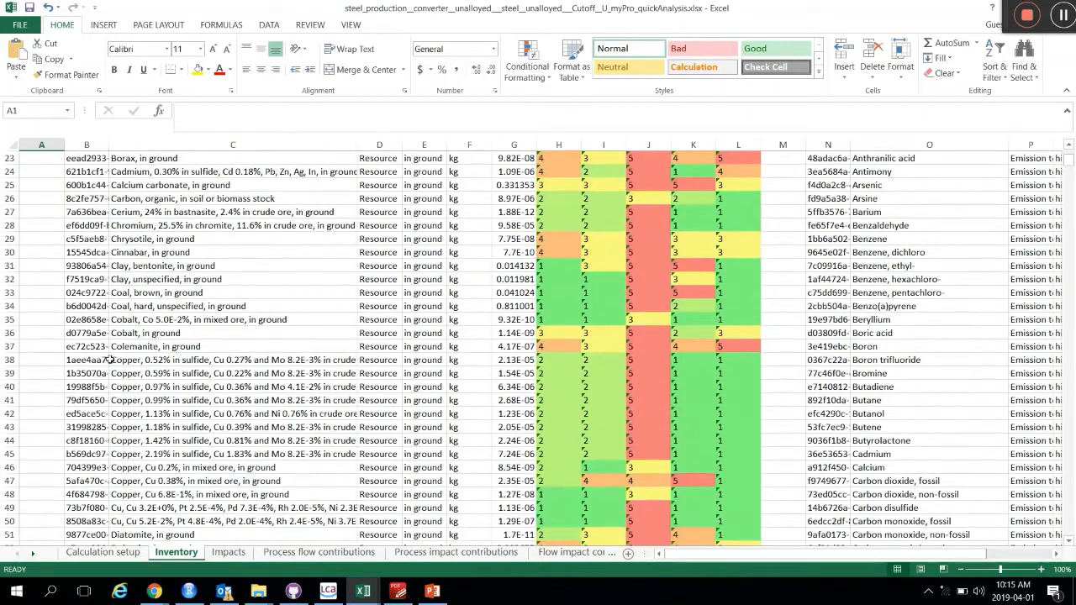
{"action": "left_click_drag", "start_coordinate": [111, 360], "coordinate": [148, 469]}
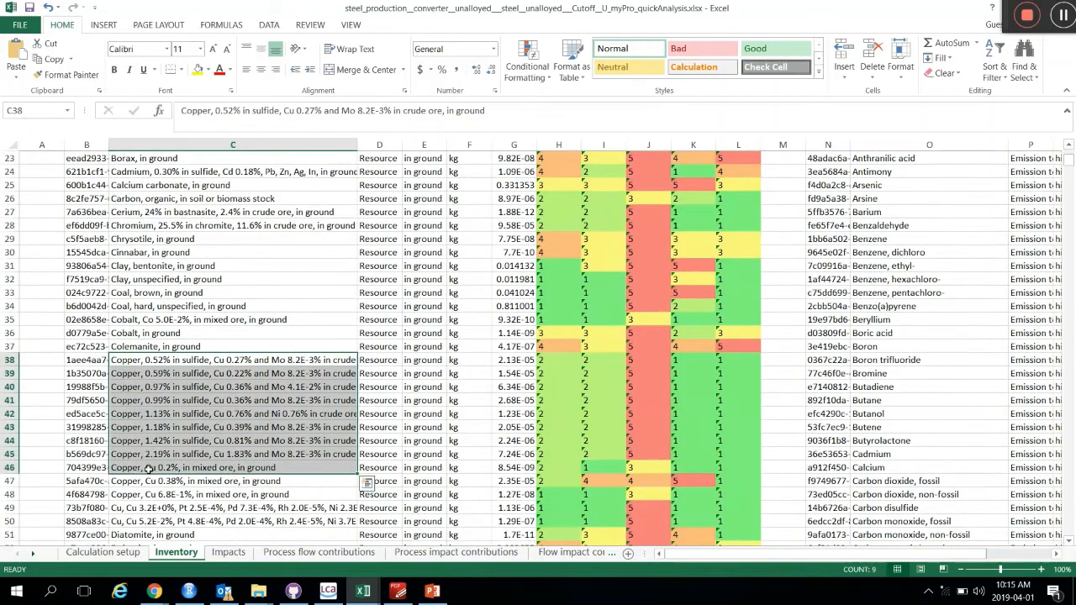
{"action": "scroll", "coordinate": [148, 469], "scroll_direction": "up", "scroll_amount": 1}
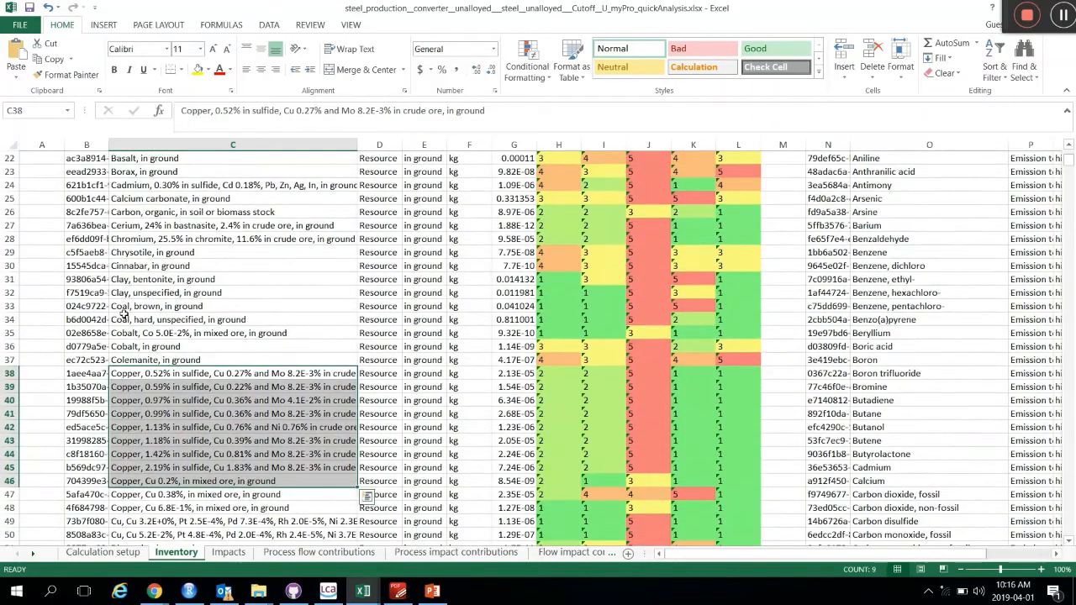
{"action": "left_click_drag", "start_coordinate": [123, 308], "coordinate": [469, 318]}
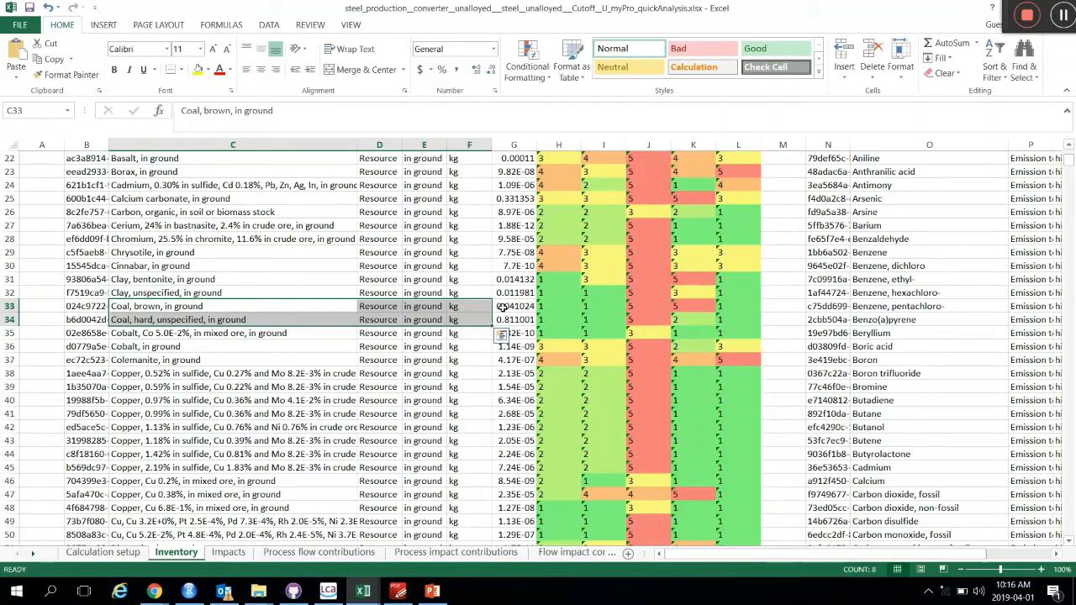
{"action": "scroll", "coordinate": [502, 307], "scroll_direction": "down", "scroll_amount": 12}
{"action": "scroll", "coordinate": [502, 307], "scroll_direction": "up", "scroll_amount": 19}
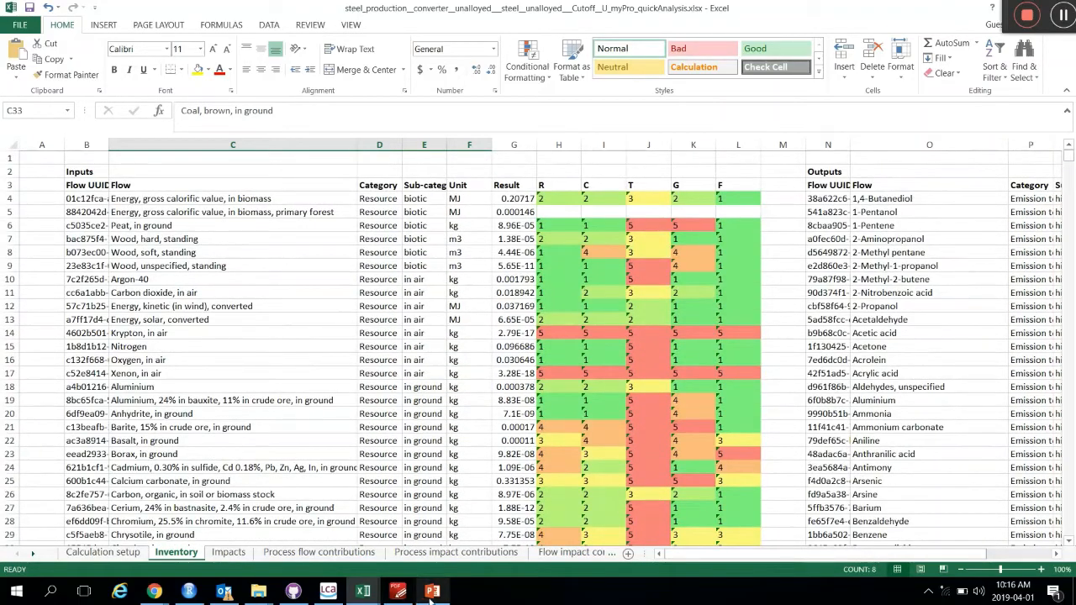
Widen the Impact category column on the Impacts sheet to show the full names, and open the Process flow contributions sheet.
{"action": "left_click", "coordinate": [228, 553]}
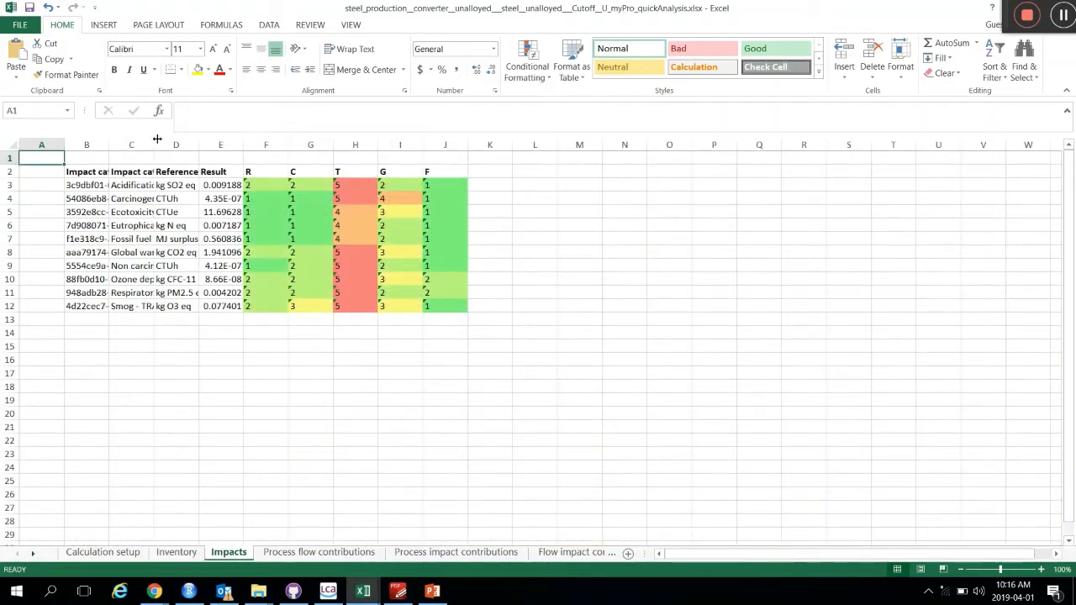
{"action": "left_click_drag", "start_coordinate": [156, 143], "coordinate": [295, 144]}
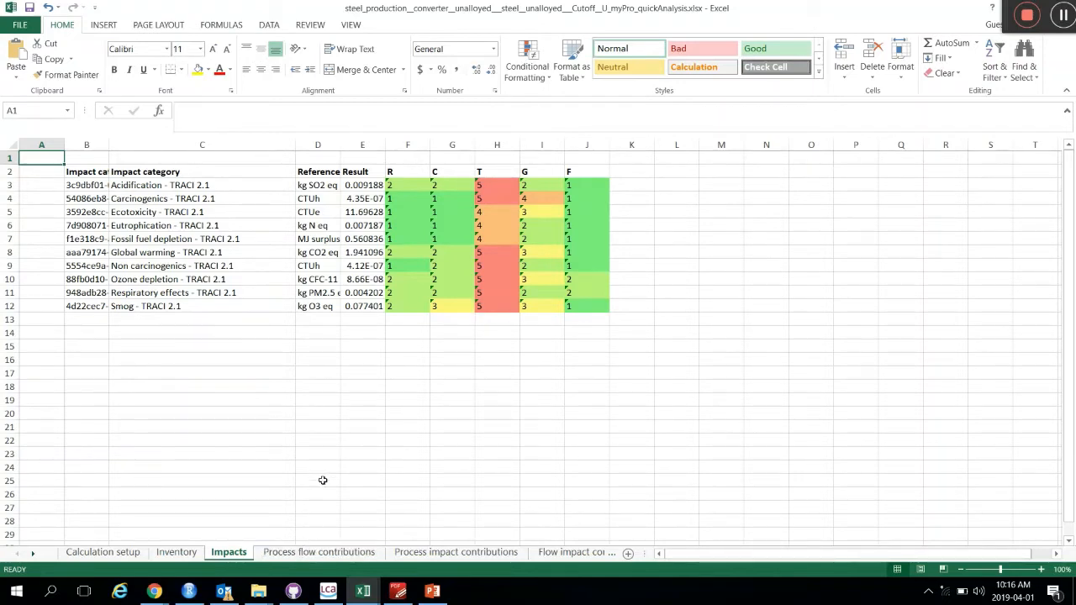
{"action": "left_click", "coordinate": [295, 555]}
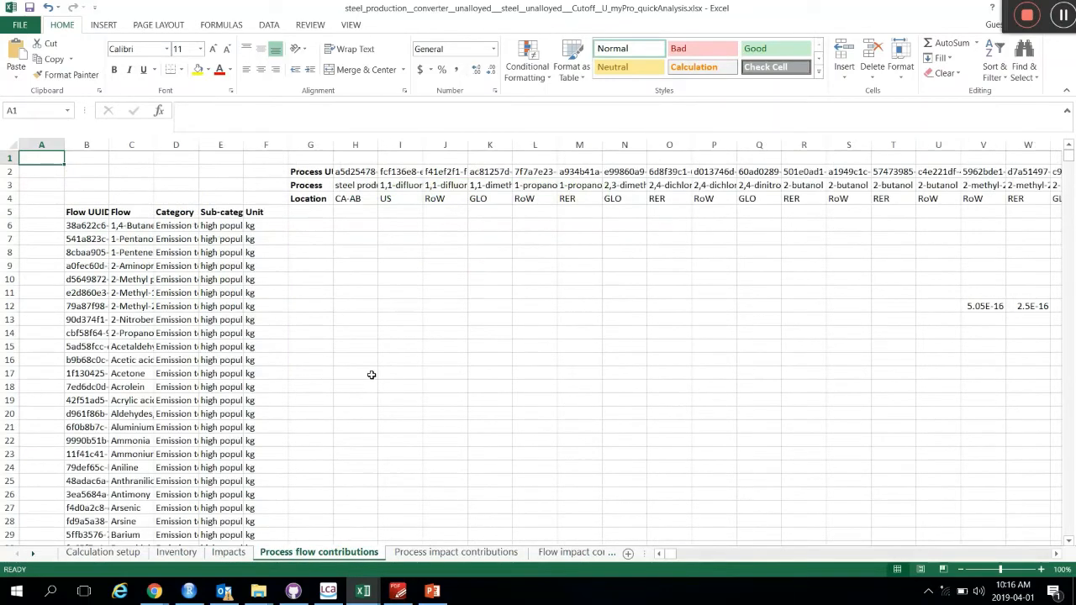
Look across the process columns of the Process flow contributions sheet and return to its first columns.
{"action": "scroll", "coordinate": [367, 378], "scroll_direction": "right", "scroll_amount": 8}
{"action": "scroll", "coordinate": [371, 375], "scroll_direction": "right", "scroll_amount": 18}
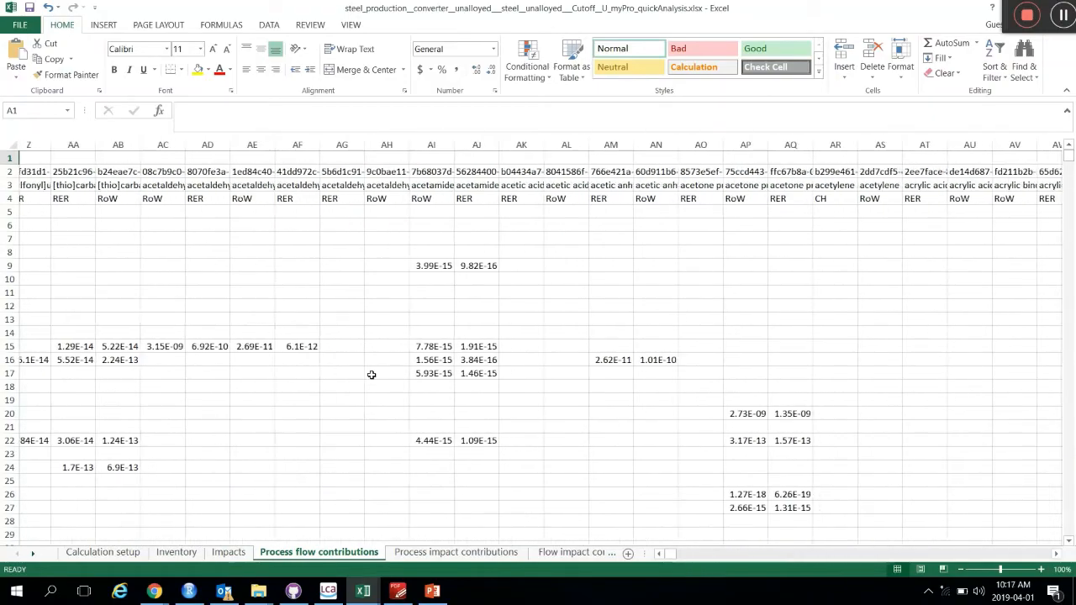
{"action": "scroll", "coordinate": [370, 375], "scroll_direction": "left", "scroll_amount": 20}
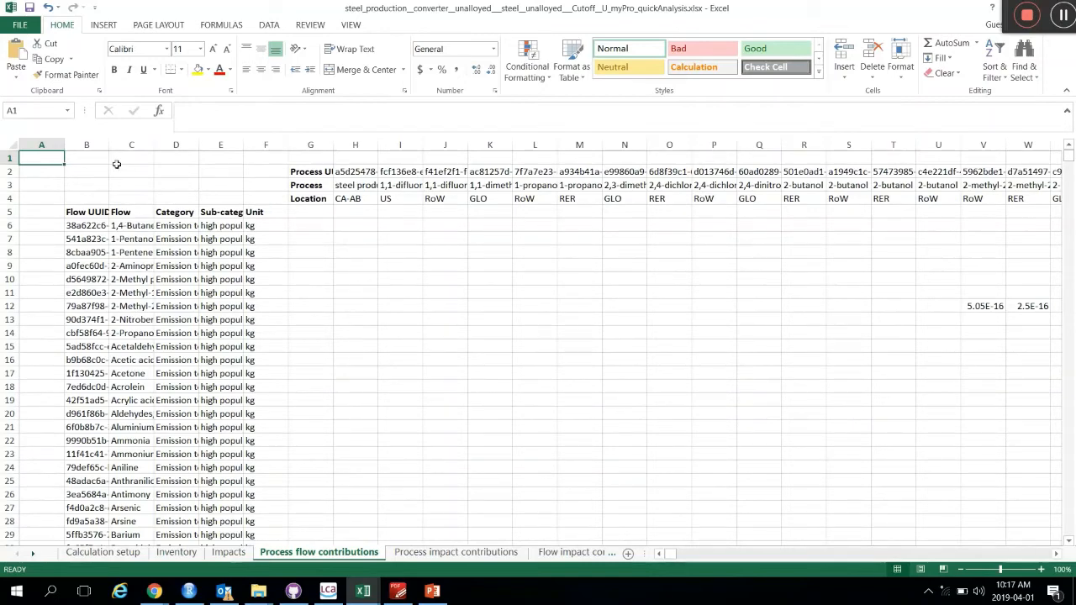
Switch to PowerPoint, show slide 8 on the Excel output tabs, restore the window to a smaller size and return to the quickAnalysis workbook.
{"action": "left_click", "coordinate": [432, 591]}
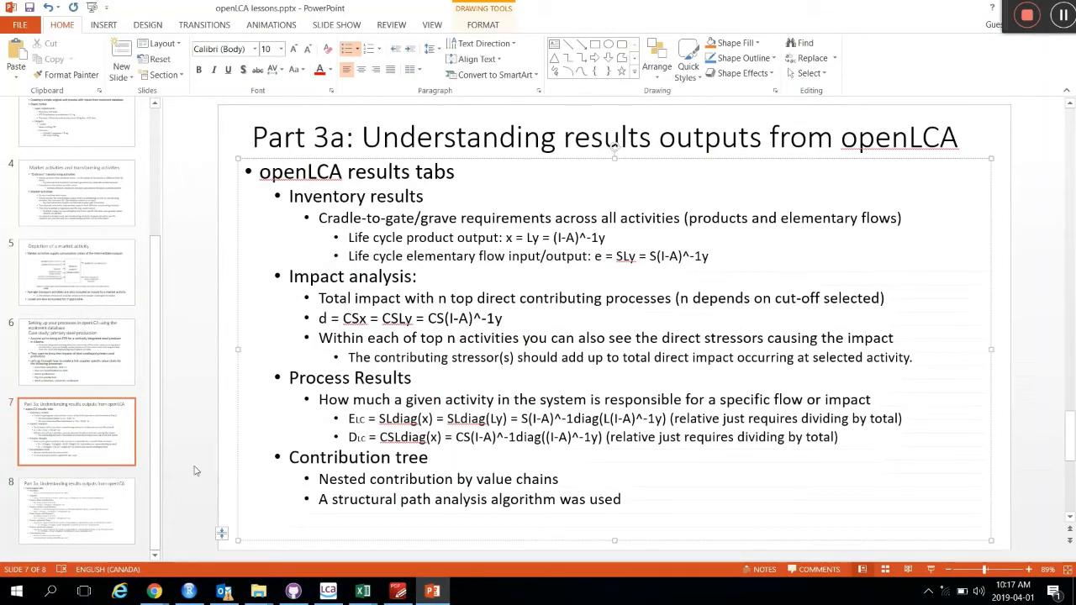
{"action": "left_click", "coordinate": [123, 489]}
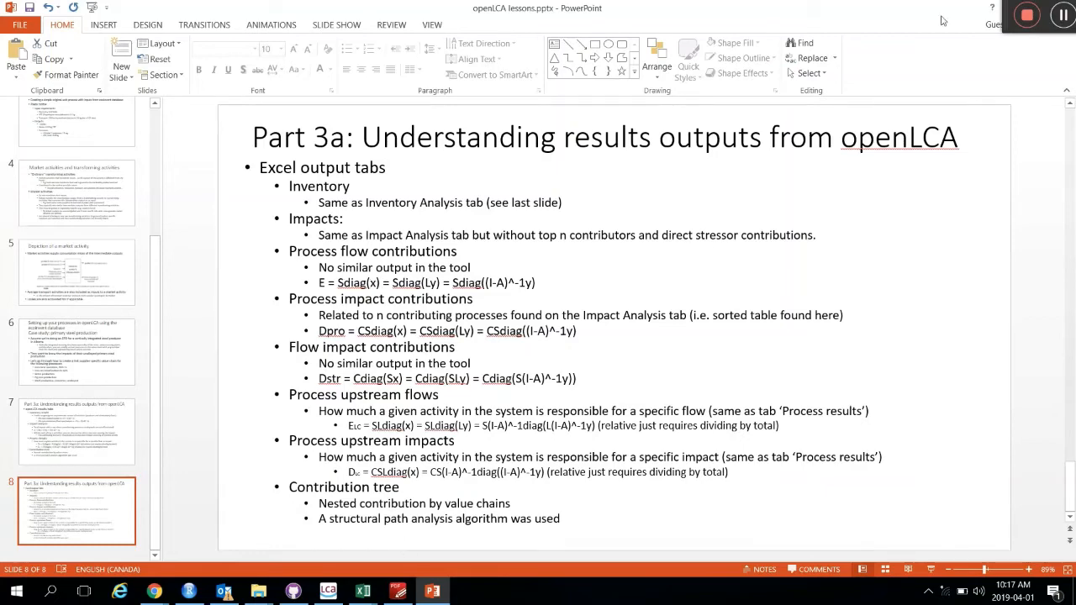
{"action": "double_click", "coordinate": [976, 10]}
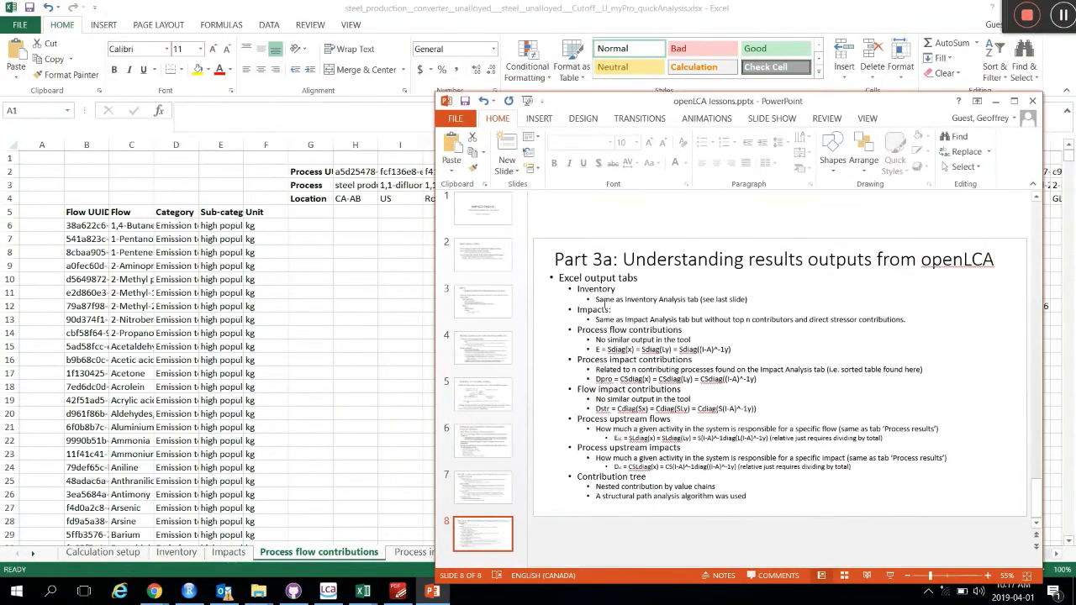
{"action": "left_click", "coordinate": [363, 390]}
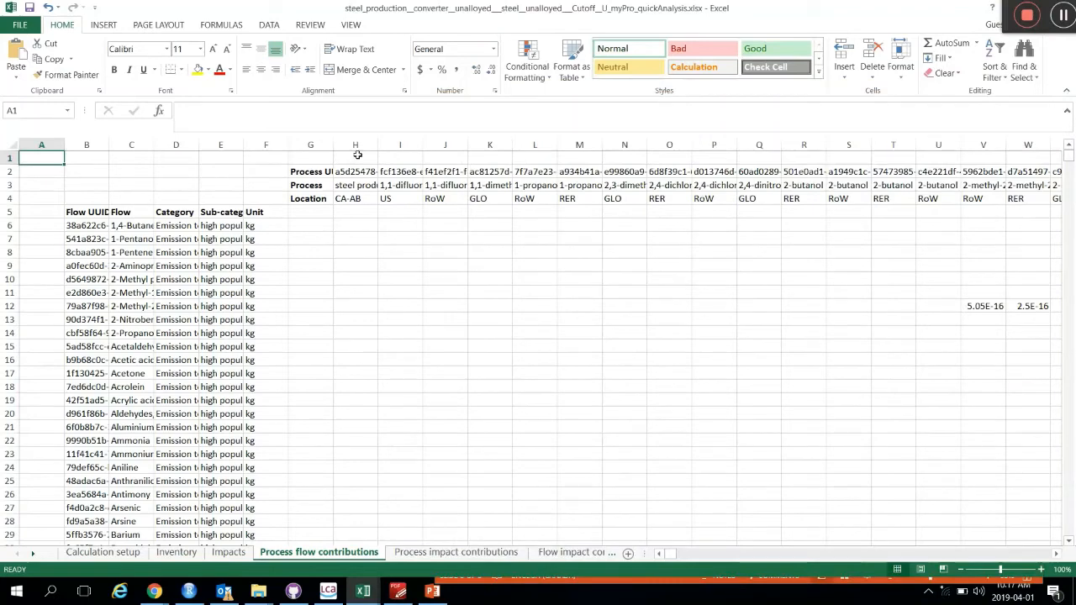
Examine the steel production process in column H of Process flow contributions, checking its nitrogen oxides contribution in row 683.
{"action": "left_click", "coordinate": [358, 183]}
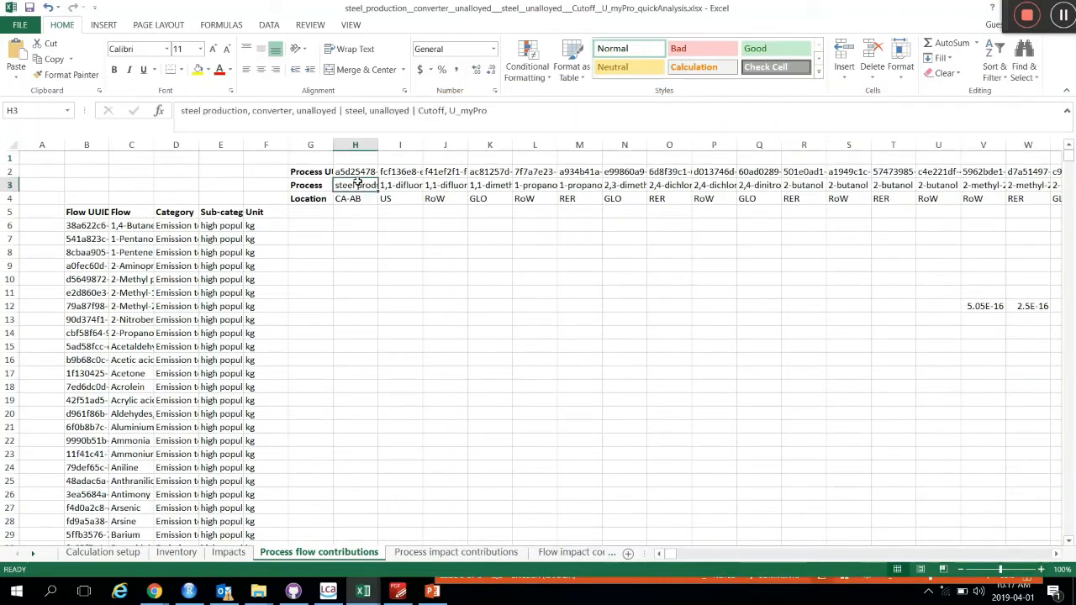
{"action": "left_click", "coordinate": [348, 145]}
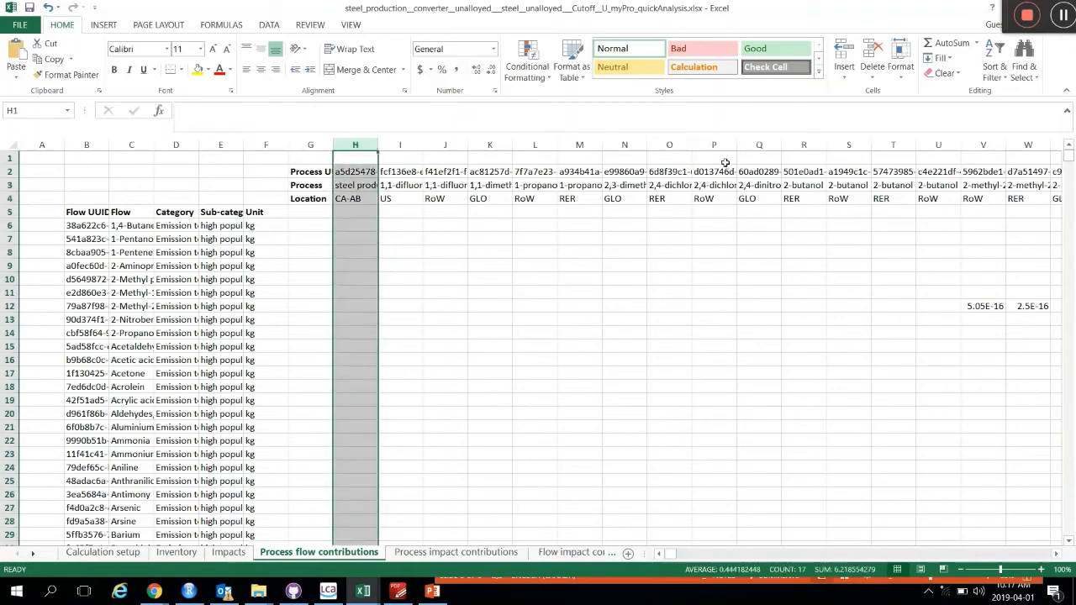
{"action": "left_click", "coordinate": [1065, 519]}
{"action": "left_click", "coordinate": [1065, 519]}
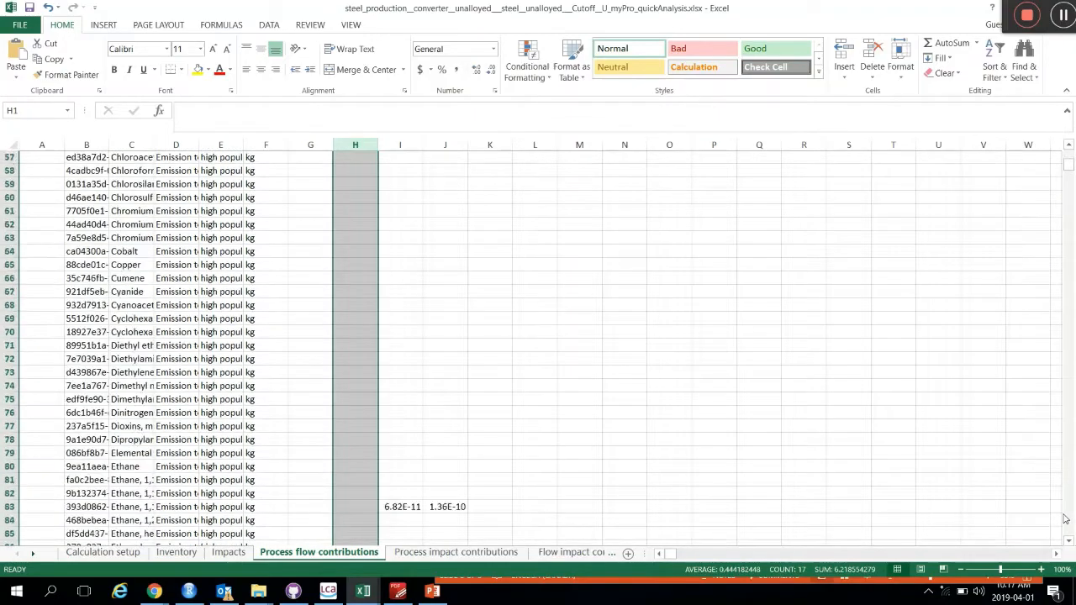
{"action": "left_click_drag", "start_coordinate": [1065, 519], "coordinate": [1066, 518]}
{"action": "scroll", "coordinate": [609, 440], "scroll_direction": "up", "scroll_amount": 3}
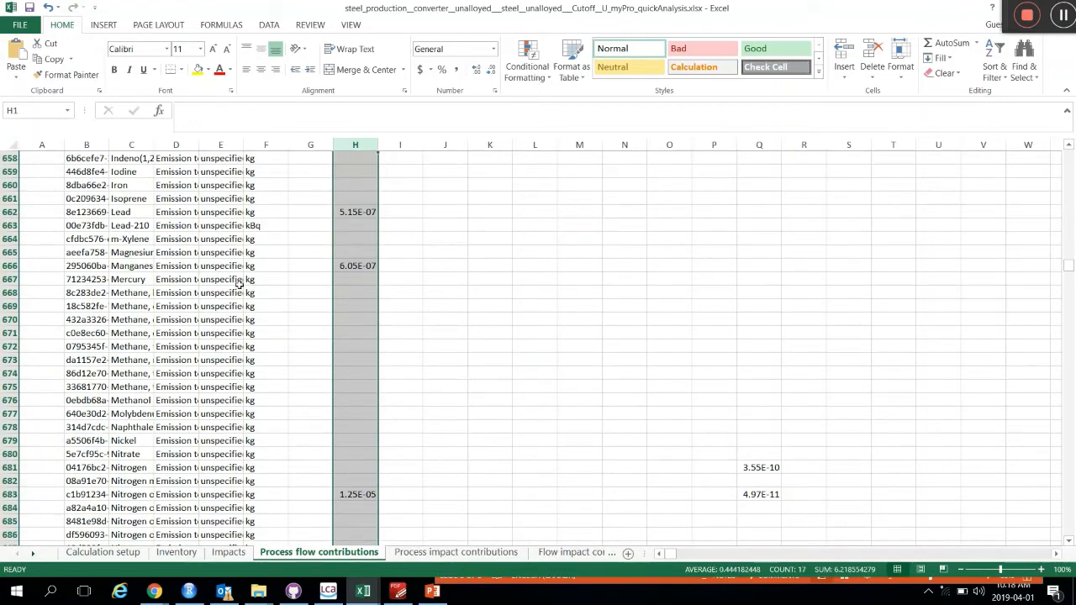
{"action": "left_click", "coordinate": [140, 497]}
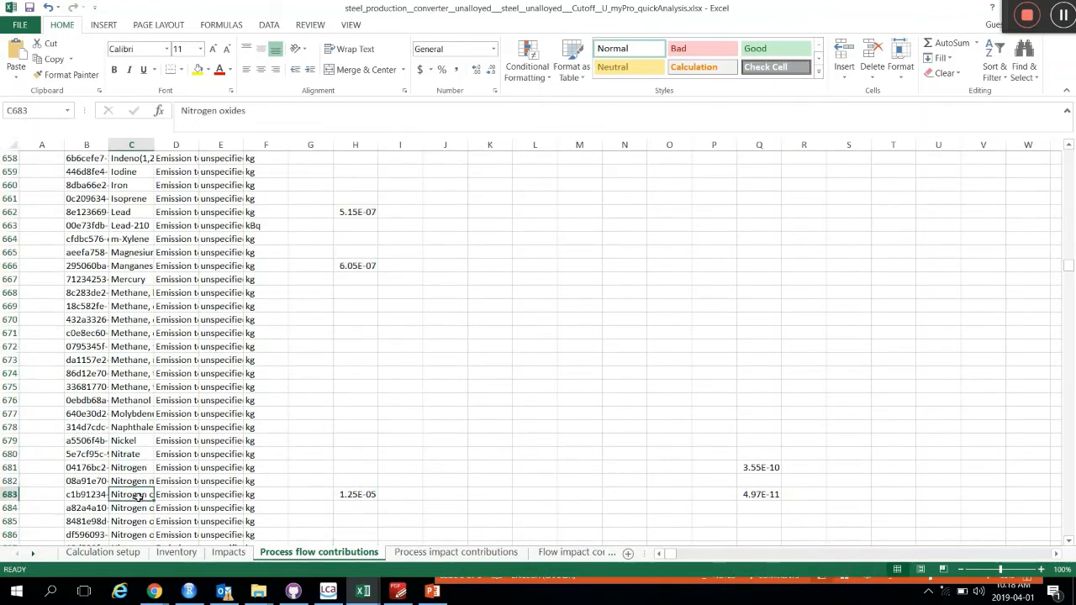
{"action": "left_click", "coordinate": [354, 496]}
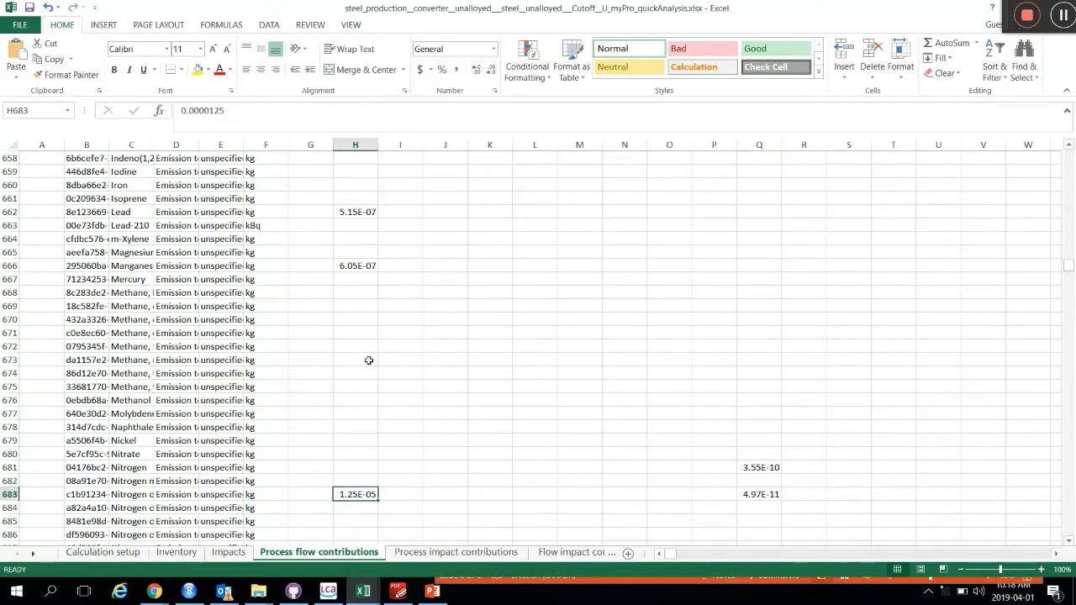
Look through the flow rows back to the header rows of Process flow contributions, and open the Process impact contributions sheet.
{"action": "scroll", "coordinate": [367, 327], "scroll_direction": "up", "scroll_amount": 5}
{"action": "scroll", "coordinate": [366, 327], "scroll_direction": "up", "scroll_amount": 5}
{"action": "scroll", "coordinate": [366, 327], "scroll_direction": "down", "scroll_amount": 13}
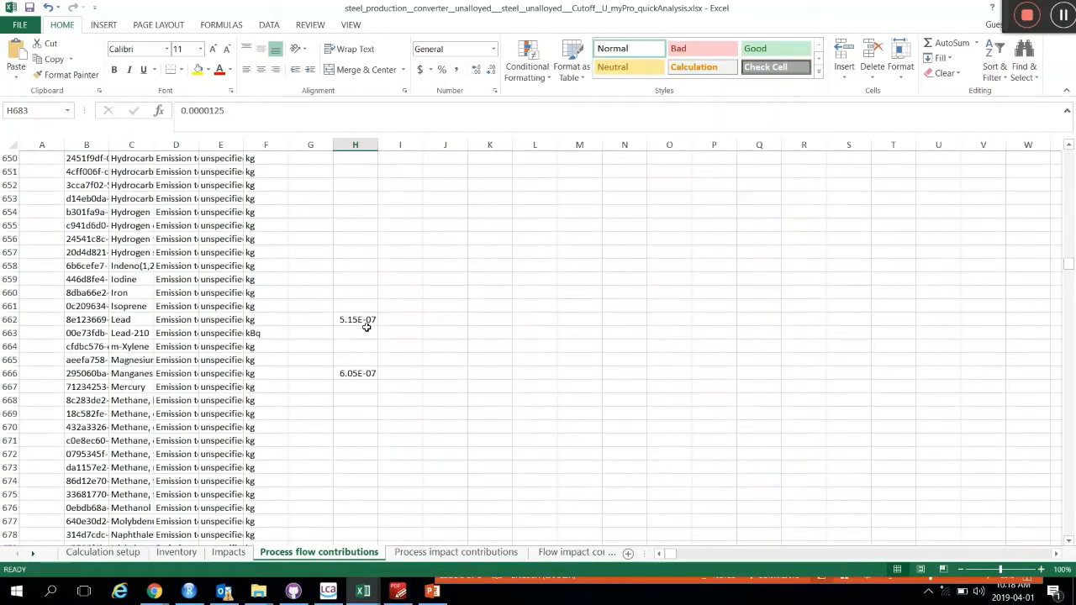
{"action": "scroll", "coordinate": [366, 327], "scroll_direction": "up", "scroll_amount": 20}
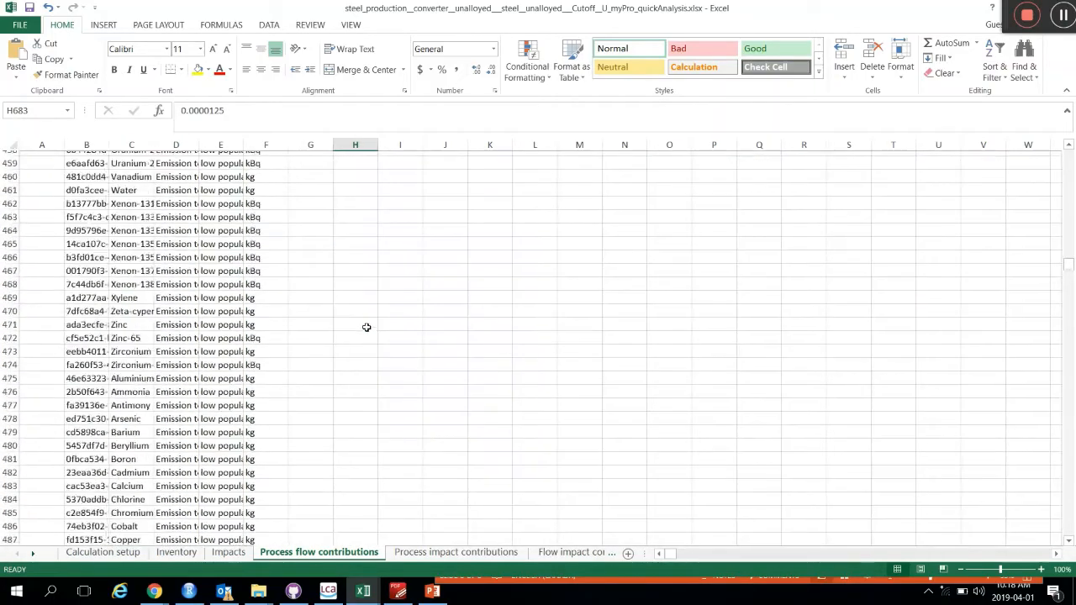
{"action": "scroll", "coordinate": [366, 327], "scroll_direction": "up", "scroll_amount": 20}
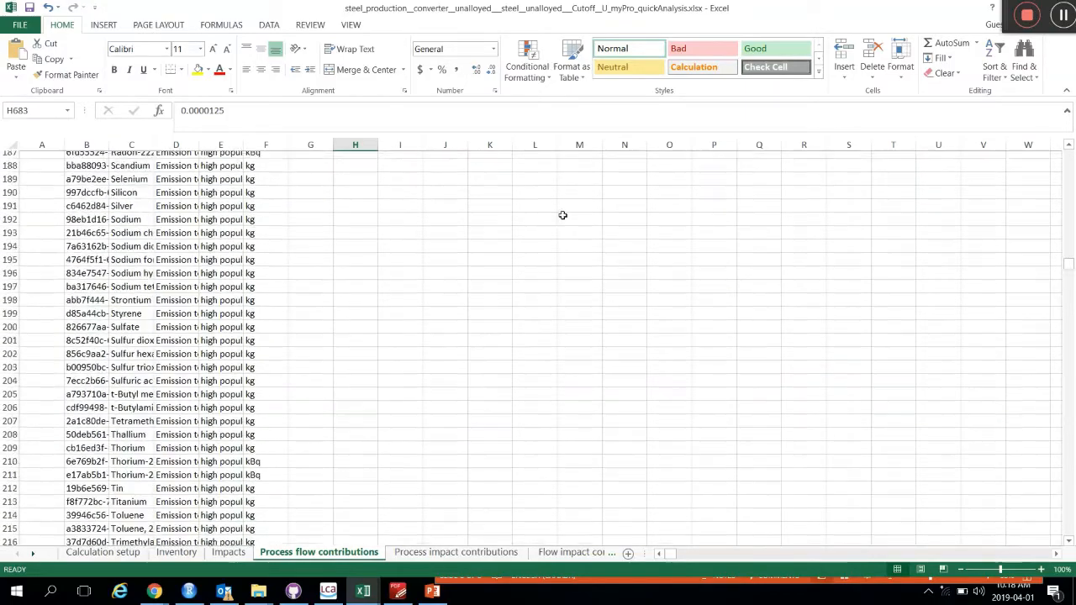
{"action": "left_click_drag", "start_coordinate": [1070, 192], "coordinate": [1070, 137]}
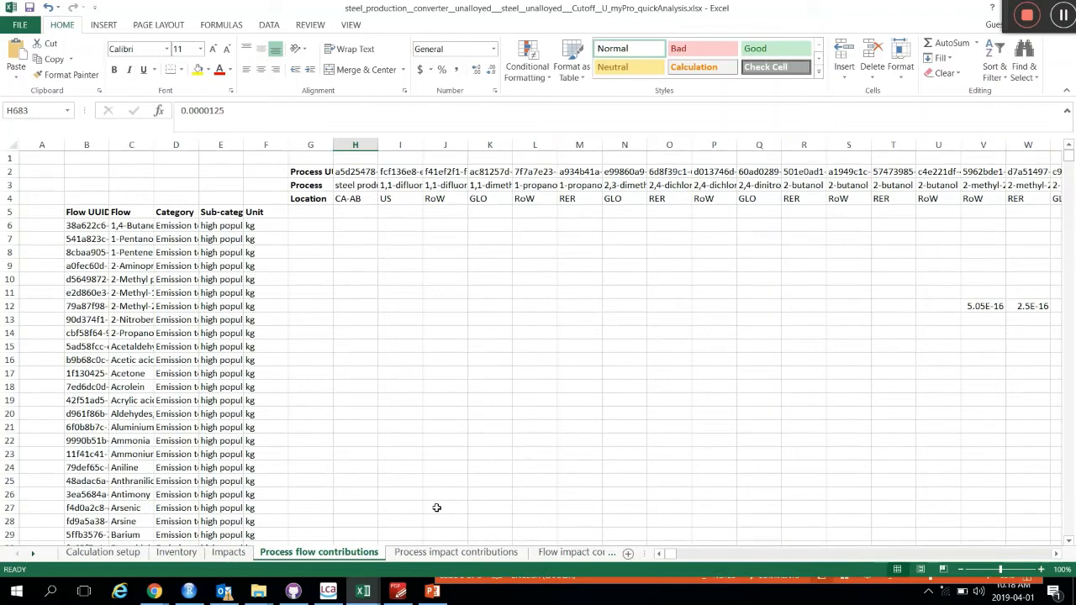
{"action": "left_click", "coordinate": [425, 553]}
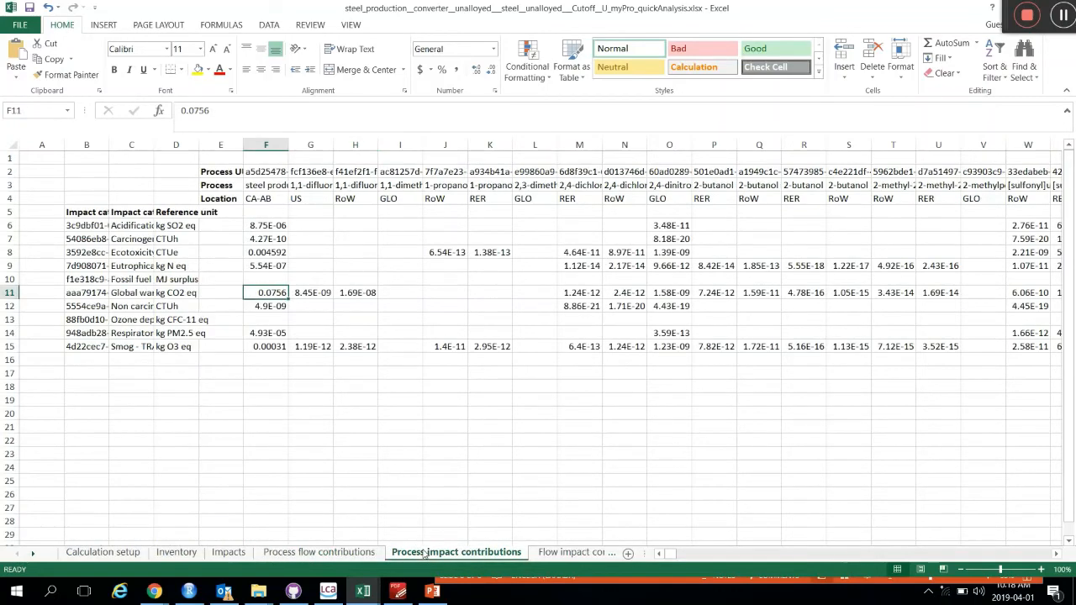
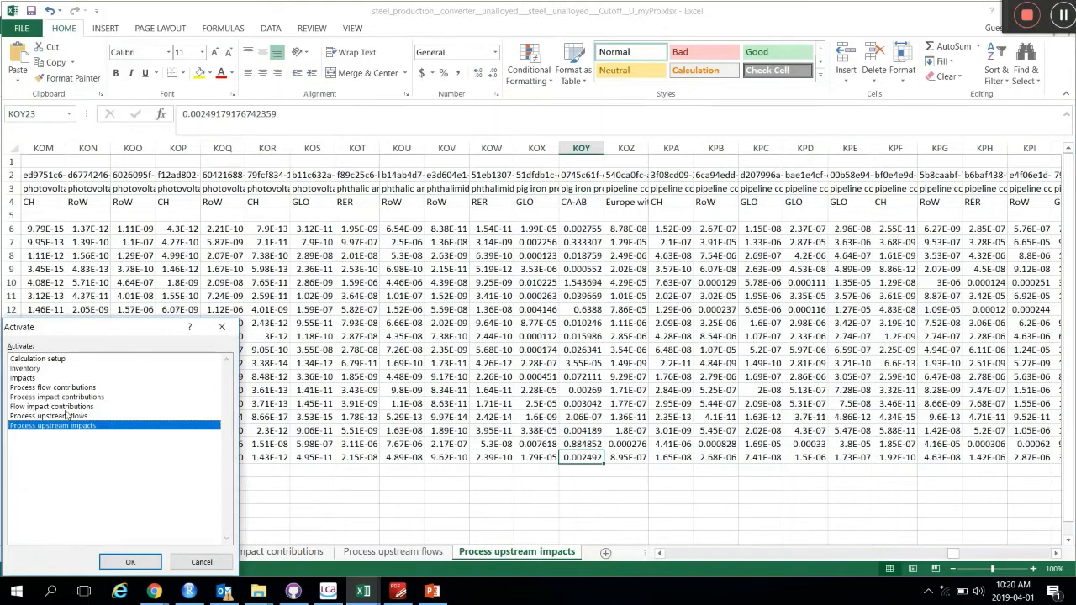
Open the Process upstream flows sheet, then switch to PowerPoint and review the Process upstream flows and impacts formulas on slide 8.
{"action": "double_click", "coordinate": [57, 416]}
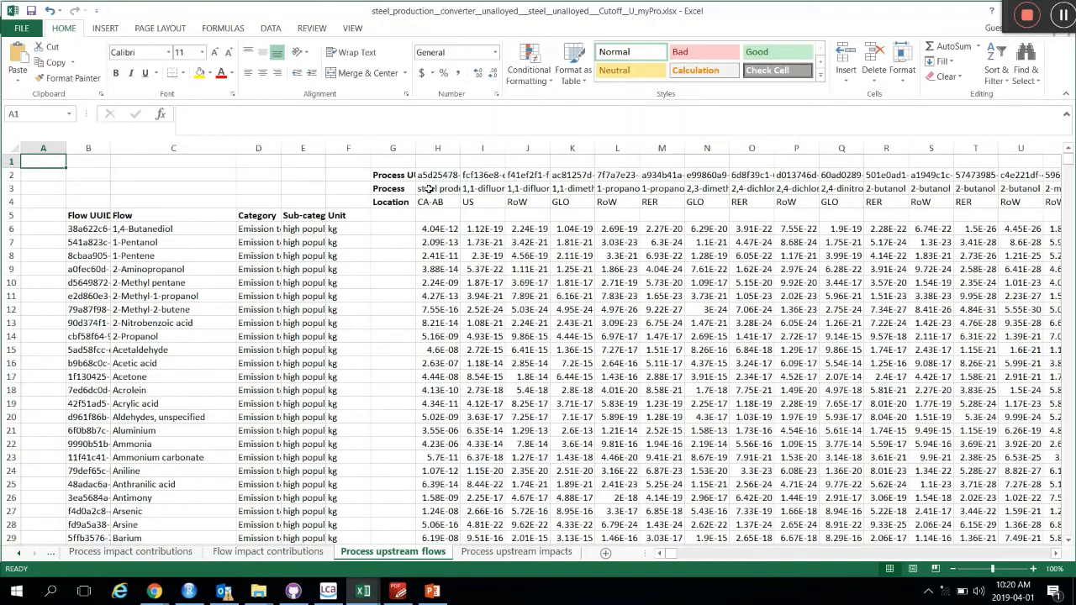
{"action": "left_click", "coordinate": [432, 591]}
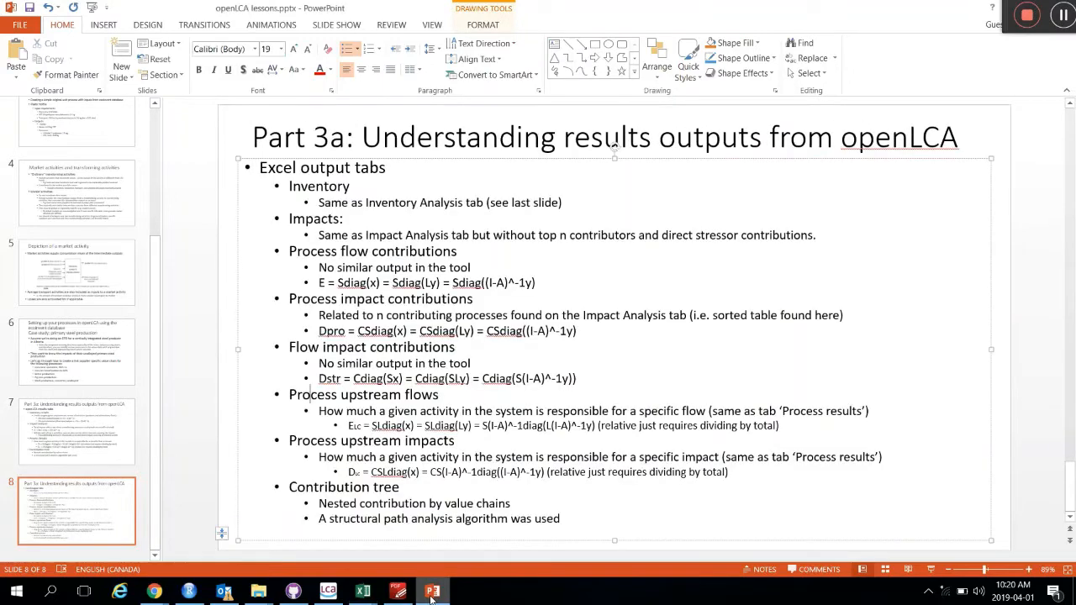
{"action": "left_click", "coordinate": [366, 472]}
{"action": "left_click", "coordinate": [336, 426]}
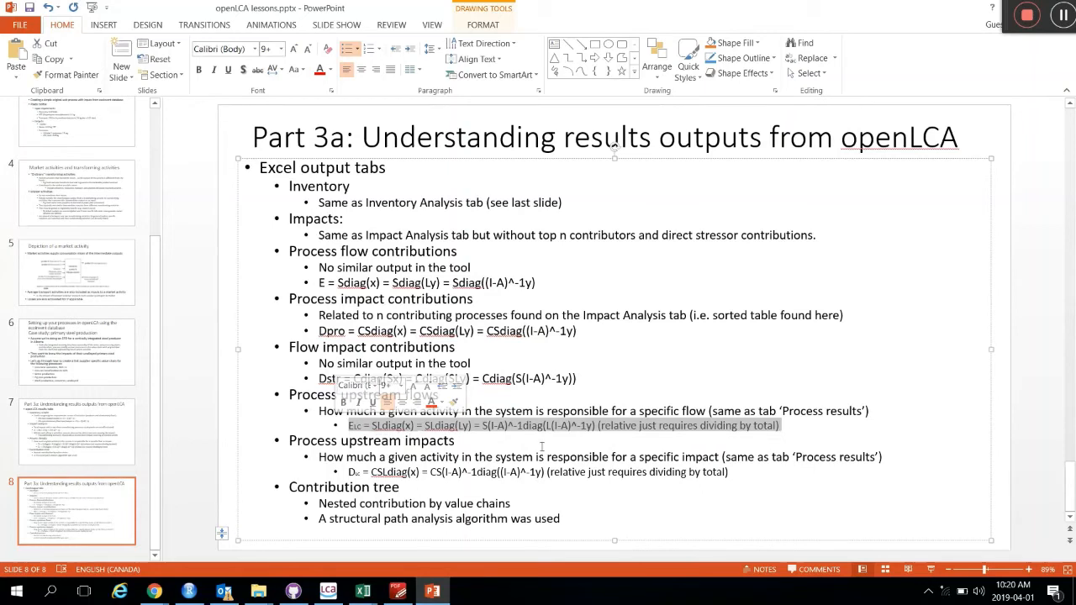
{"action": "left_click", "coordinate": [476, 437]}
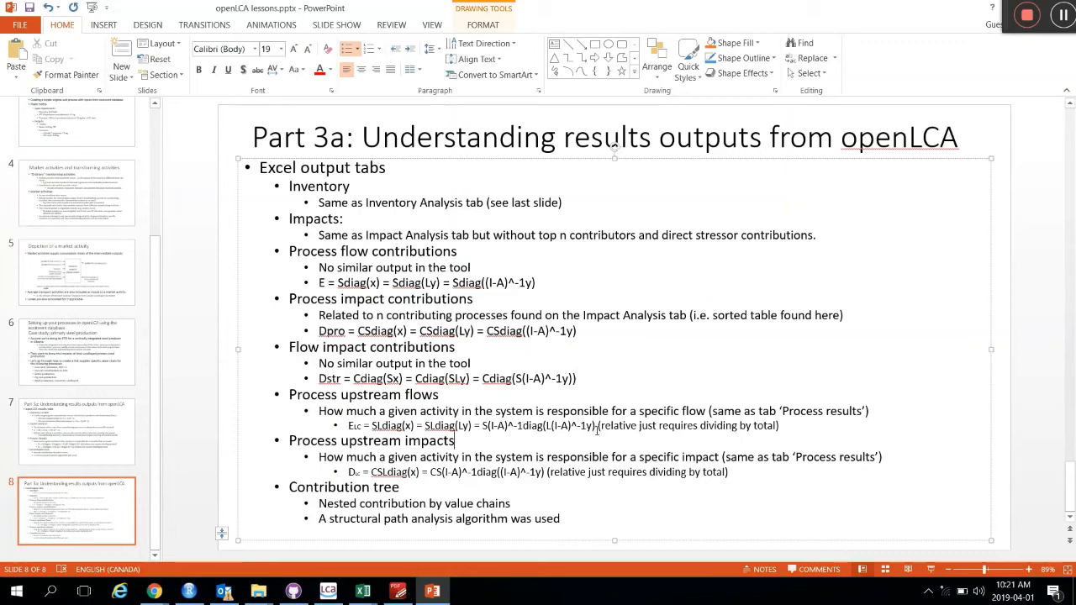
{"action": "left_click_drag", "start_coordinate": [411, 441], "coordinate": [342, 441]}
{"action": "left_click", "coordinate": [390, 441]}
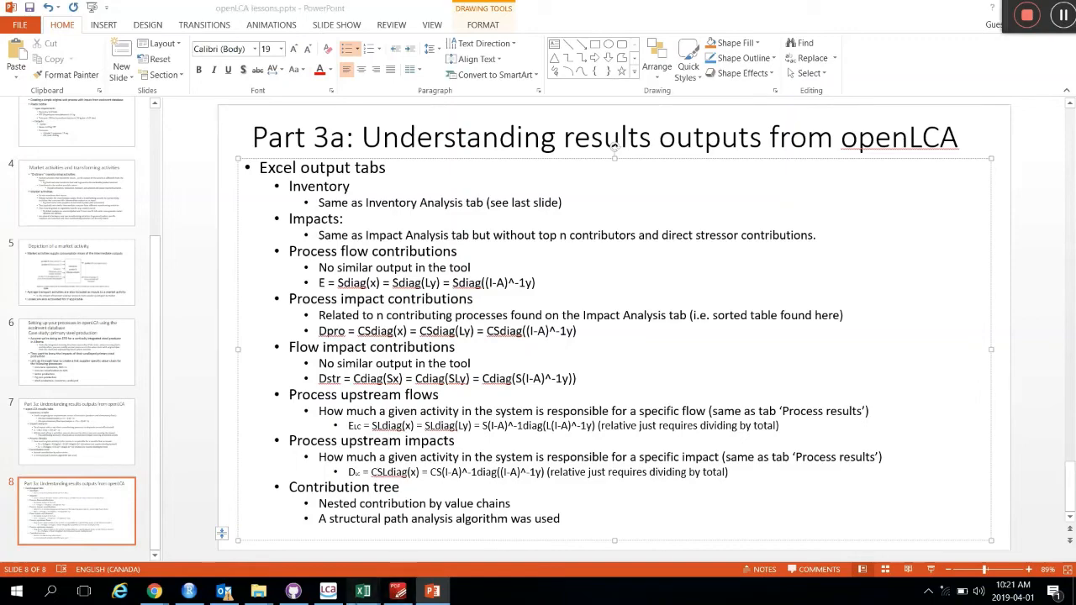
Switch back to the full steel production results workbook in Excel and view the first columns of the Process upstream impacts sheet.
{"action": "mouse_move", "coordinate": [363, 592]}
{"action": "mouse_move", "coordinate": [528, 538]}
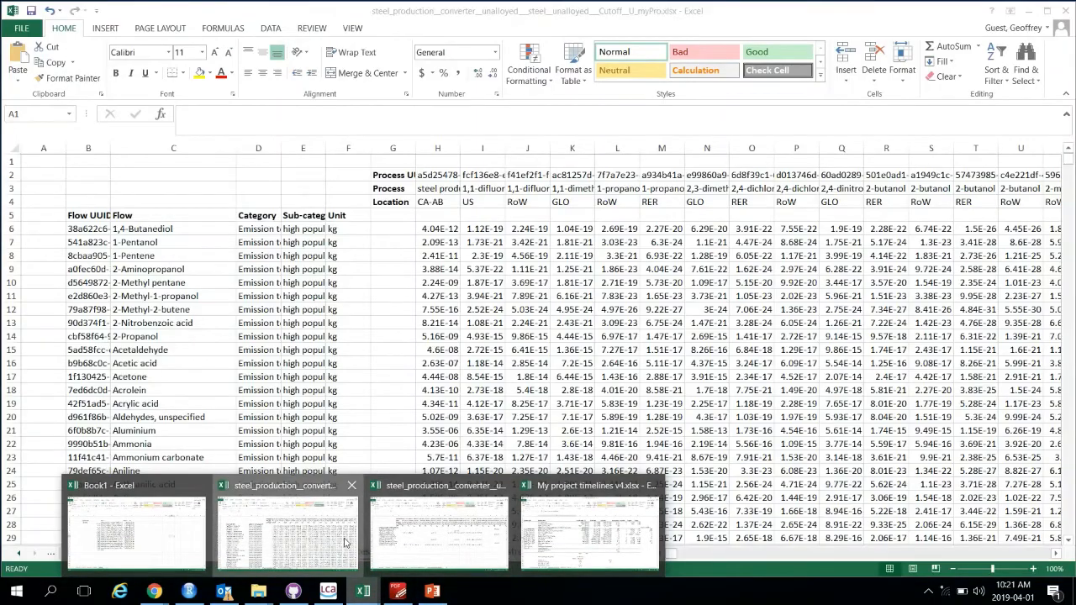
{"action": "left_click", "coordinate": [344, 538]}
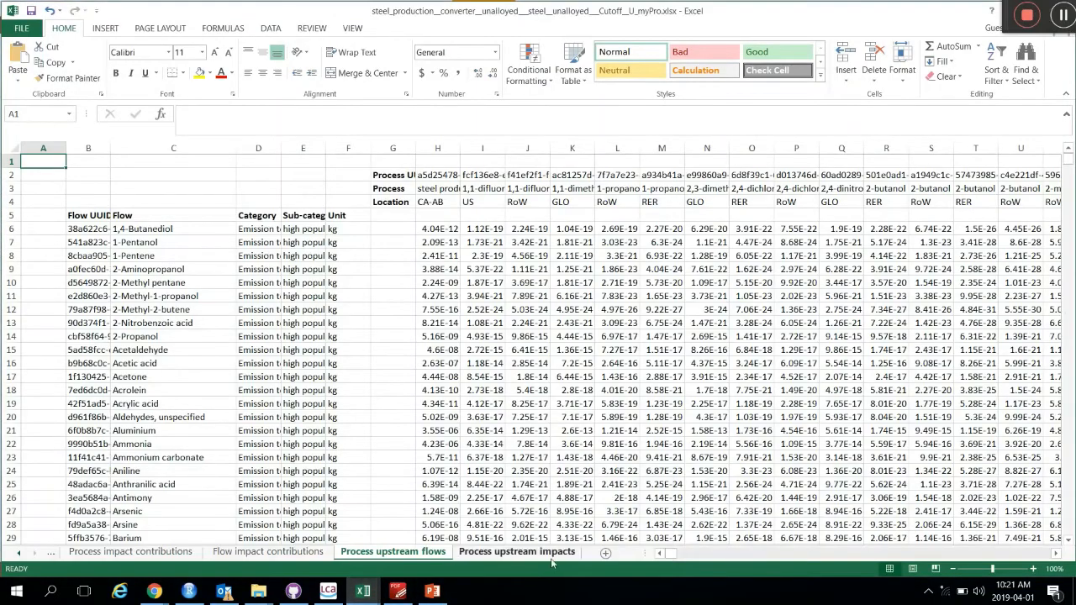
{"action": "left_click", "coordinate": [517, 552]}
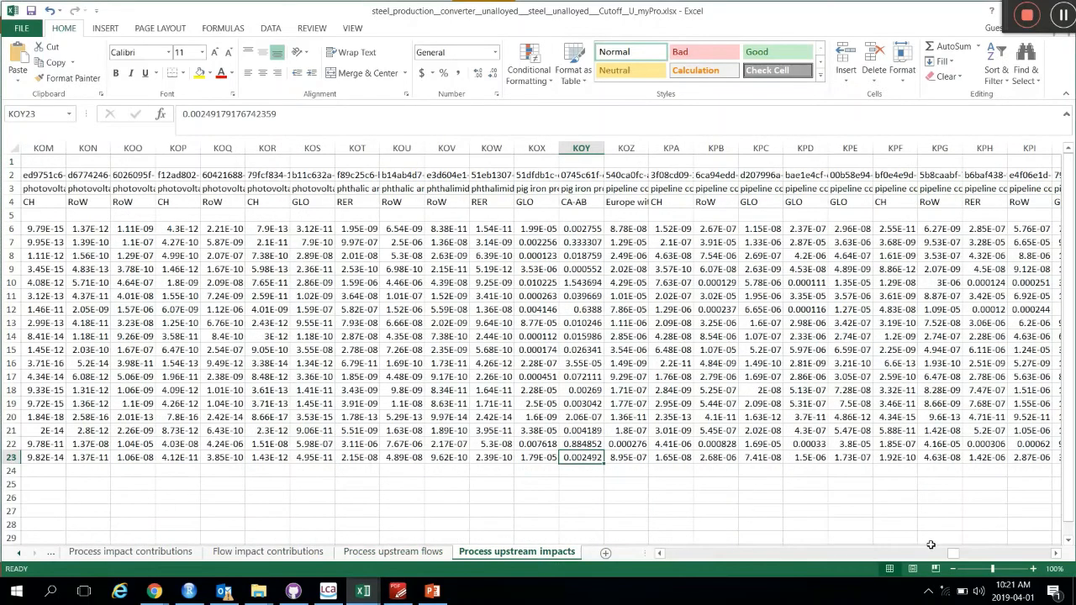
{"action": "left_click_drag", "start_coordinate": [958, 554], "coordinate": [668, 554]}
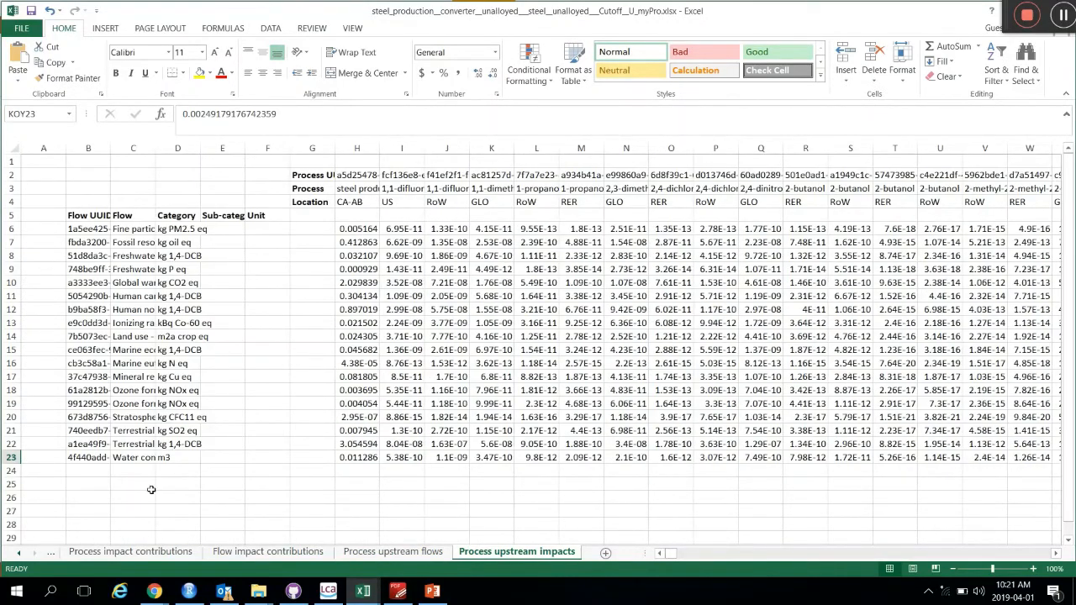
Open the Impacts sheet and select the Global warming result in cell E7.
{"action": "left_click", "coordinate": [20, 555]}
{"action": "left_click", "coordinate": [20, 554]}
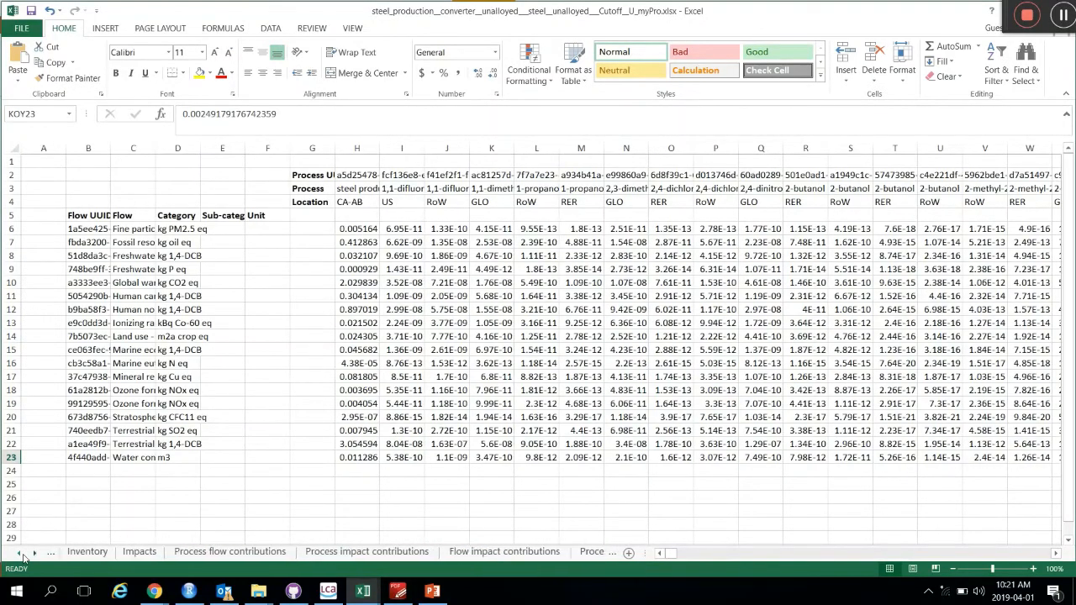
{"action": "left_click", "coordinate": [140, 553]}
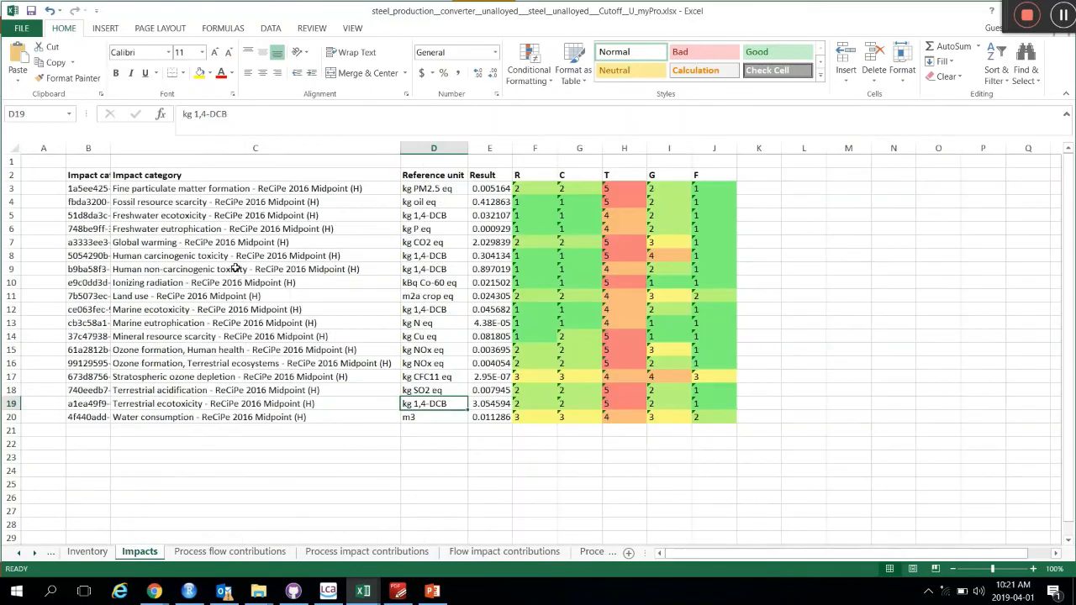
{"action": "left_click", "coordinate": [485, 242]}
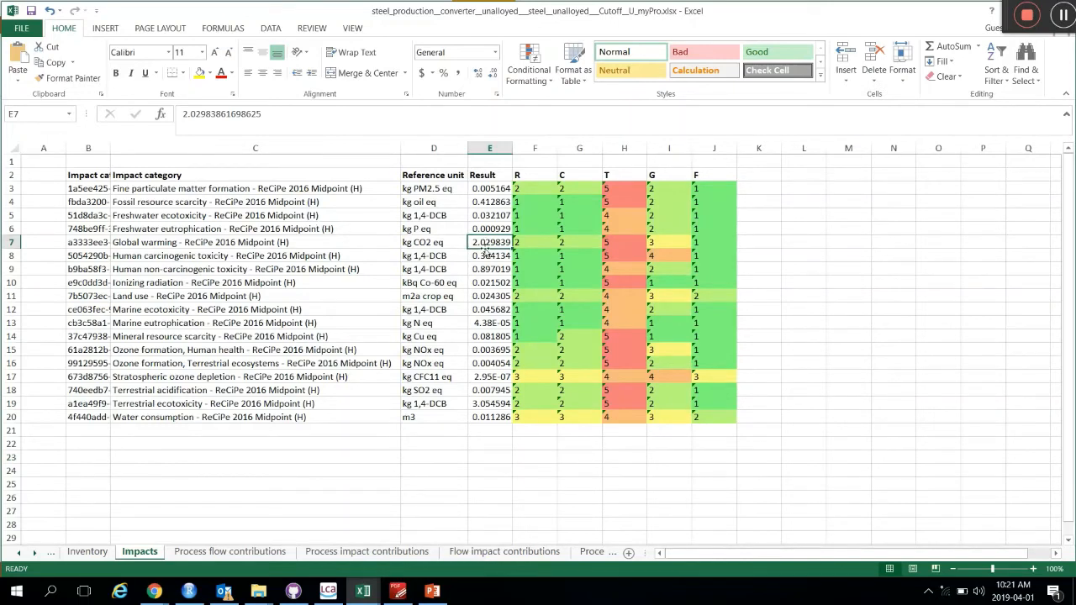
Switch to openLCA, check the Impact analysis results of the steel production system, and return to the Excel workbook.
{"action": "left_click", "coordinate": [327, 592]}
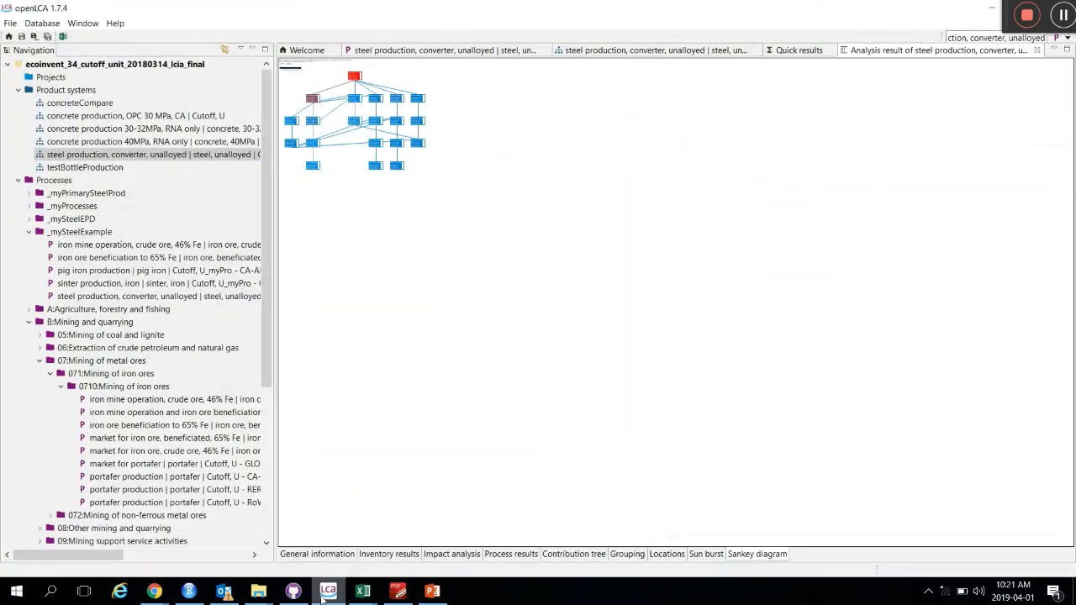
{"action": "left_click", "coordinate": [450, 554]}
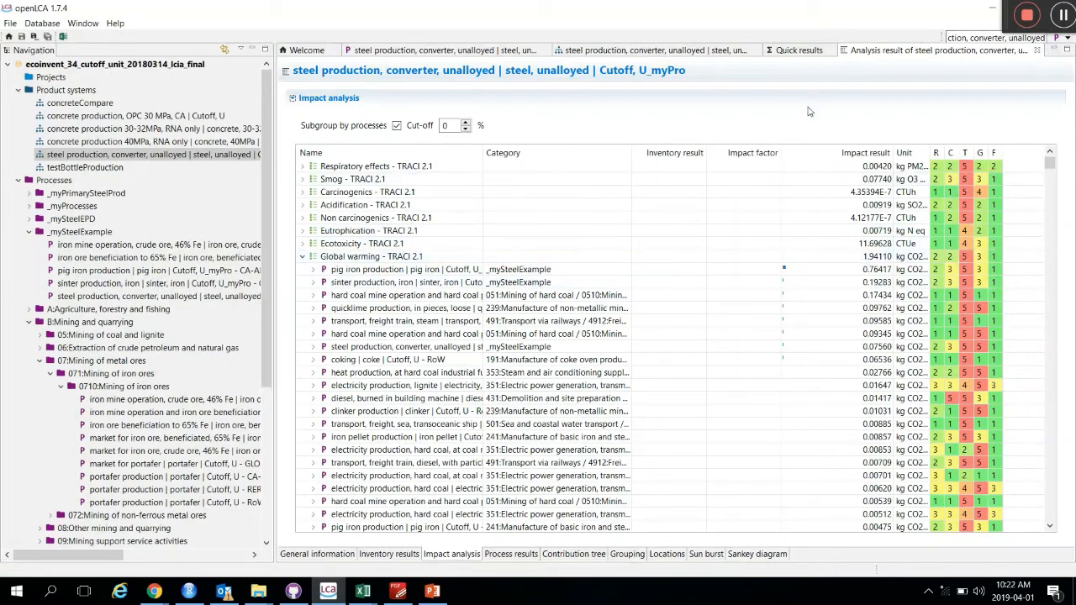
{"action": "left_click", "coordinate": [992, 10]}
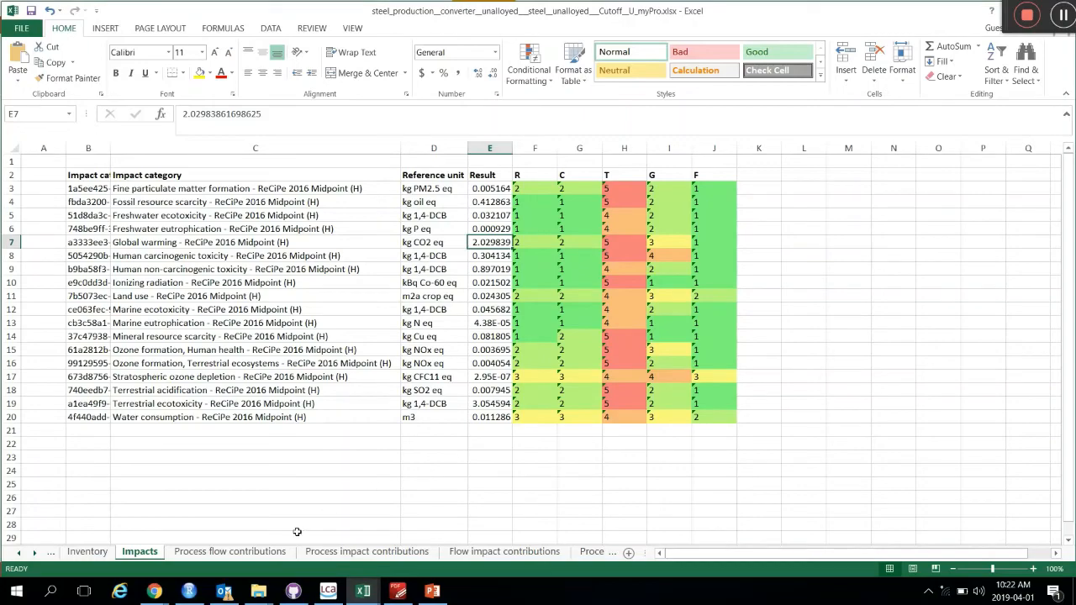
View the Process upstream flows sheet and reopen the Process upstream impacts sheet.
{"action": "left_click", "coordinate": [593, 555]}
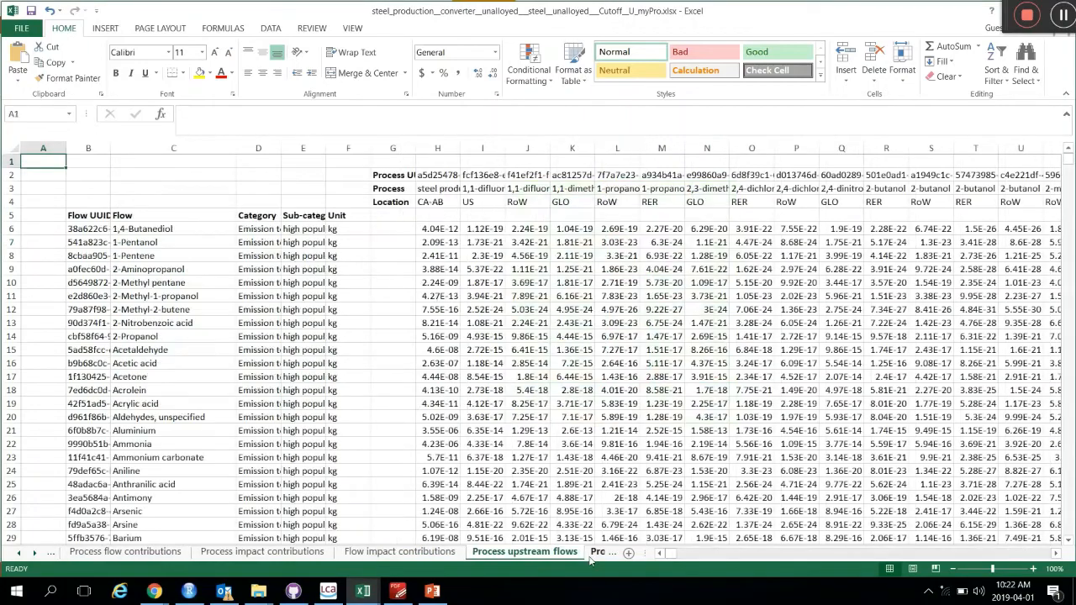
{"action": "left_click", "coordinate": [600, 555]}
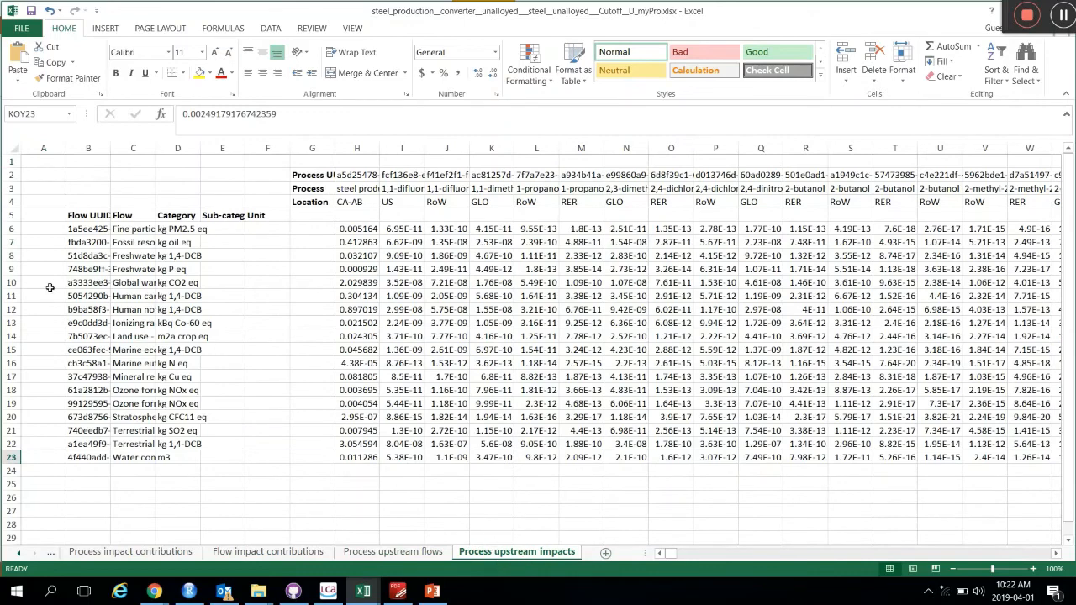
Highlight the Global warming row on the Process upstream impacts sheet and select its steel production value in cell H10.
{"action": "left_click", "coordinate": [12, 283]}
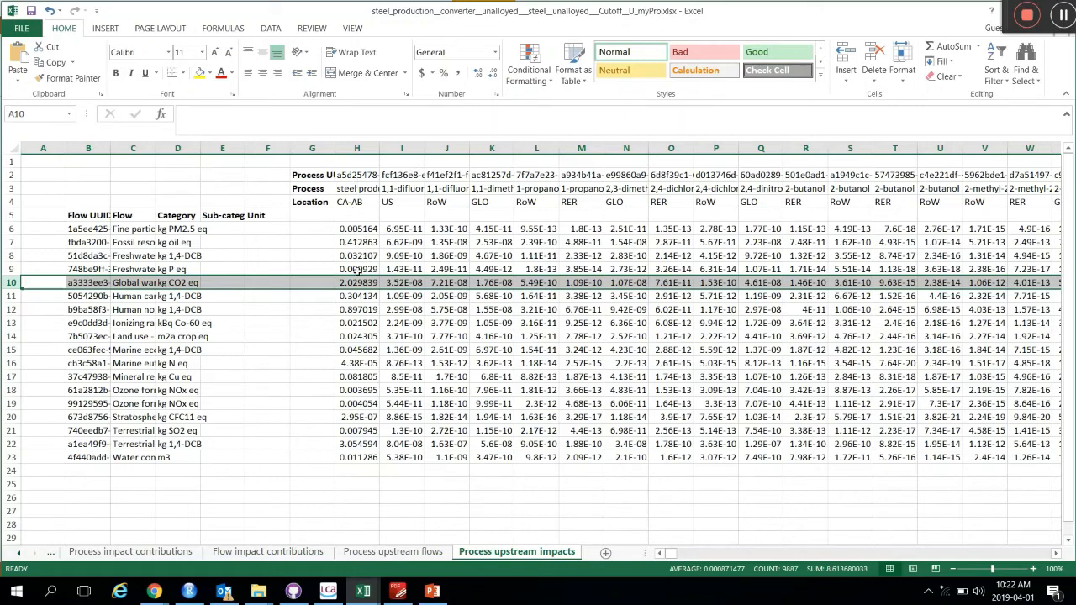
{"action": "left_click", "coordinate": [358, 283]}
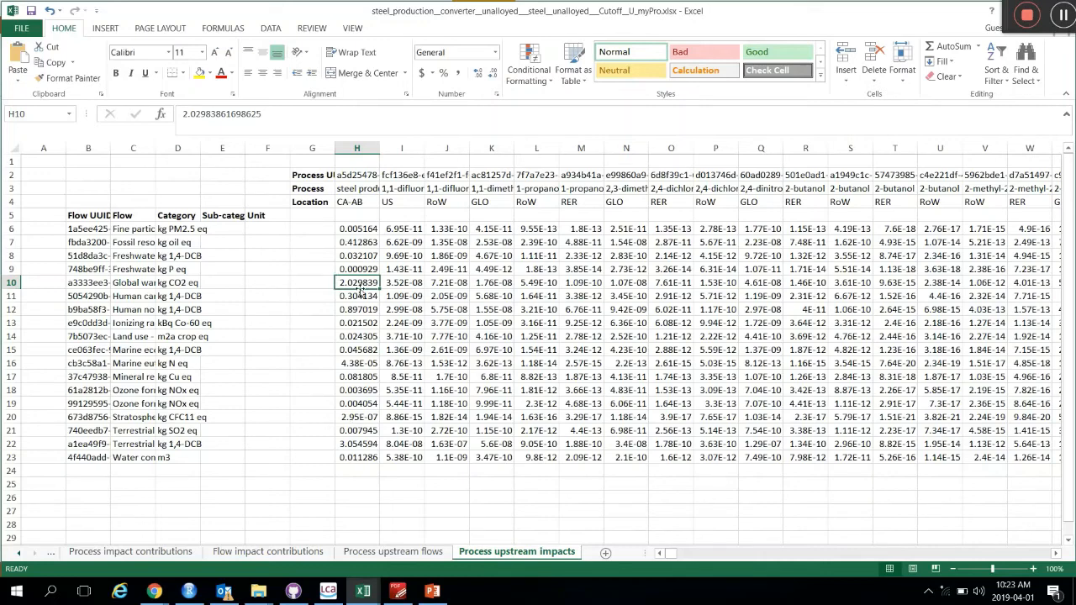
Search the process names in row 3 for "myPro" and go through the matches up to pig iron production in column KOY.
{"action": "left_click", "coordinate": [9, 188]}
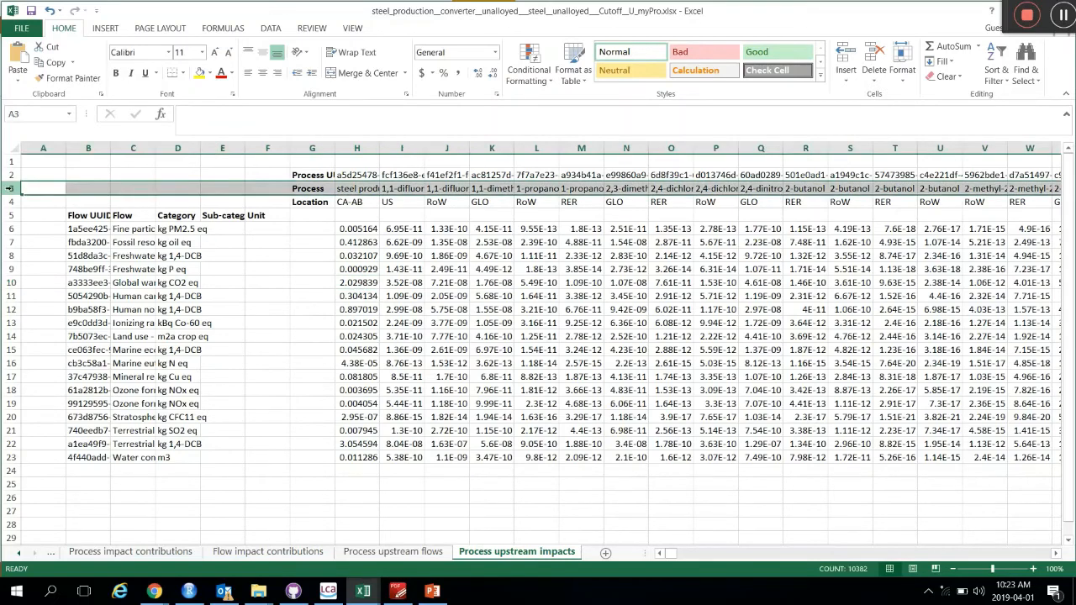
{"action": "key", "text": "ctrl+f"}
{"action": "type", "text": "myPro"}
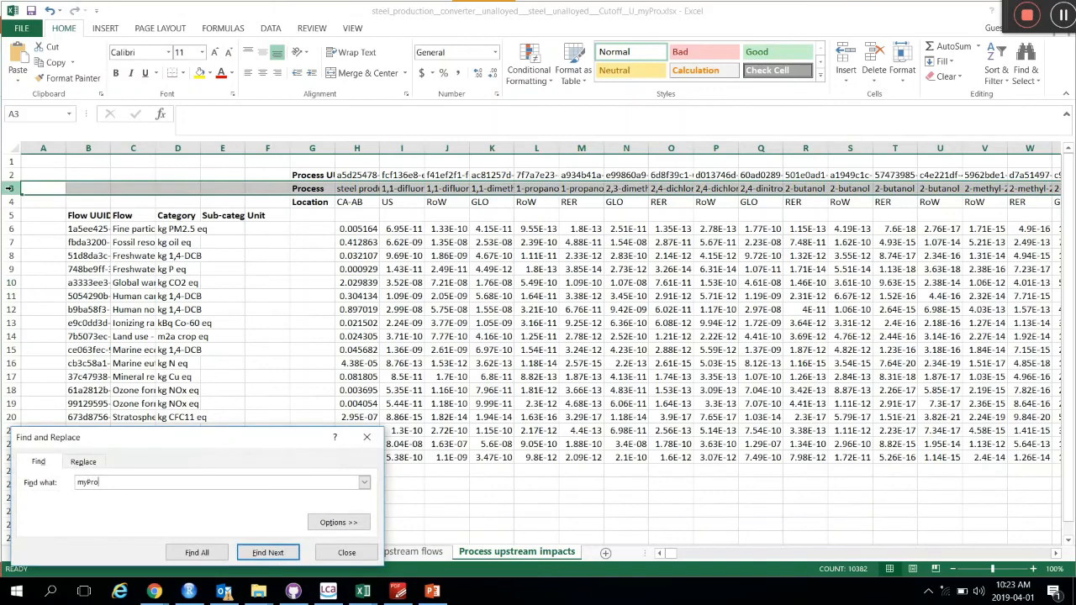
{"action": "key", "text": "Return"}
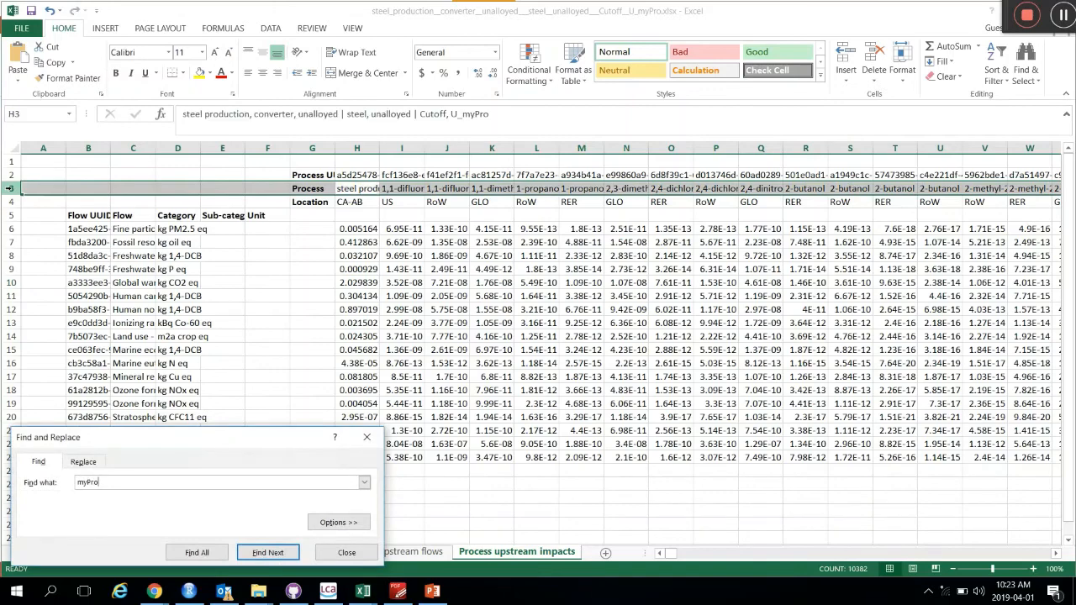
{"action": "key", "text": "Return"}
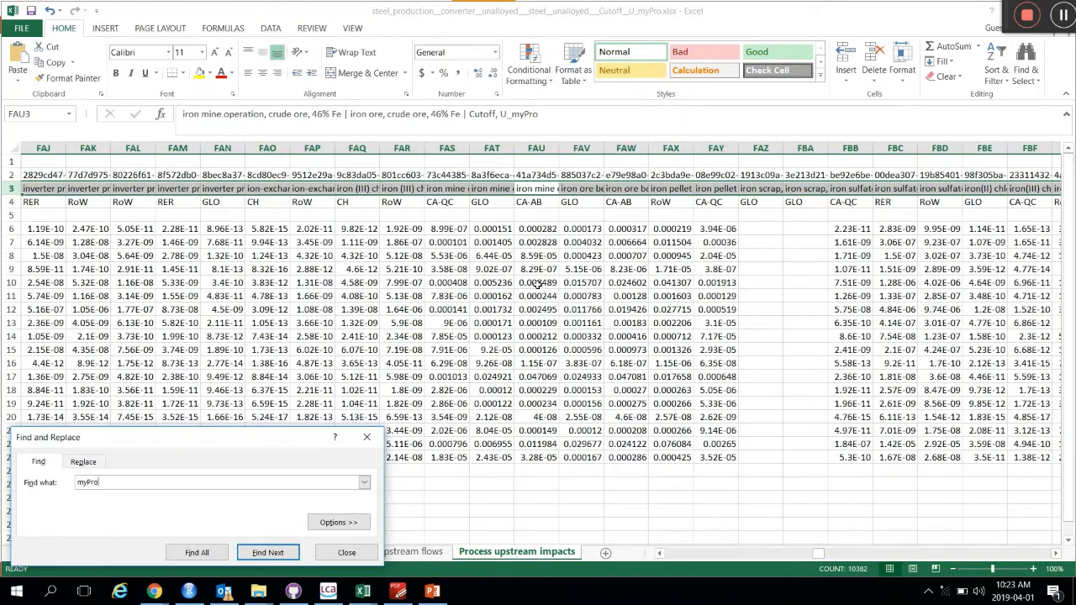
{"action": "left_click", "coordinate": [267, 553]}
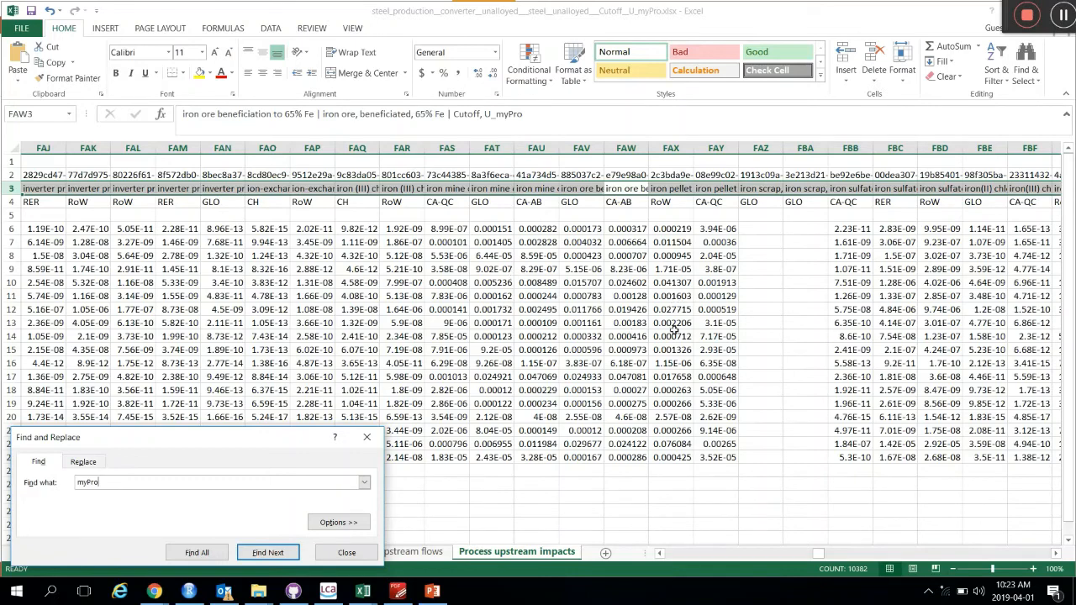
{"action": "left_click", "coordinate": [284, 553]}
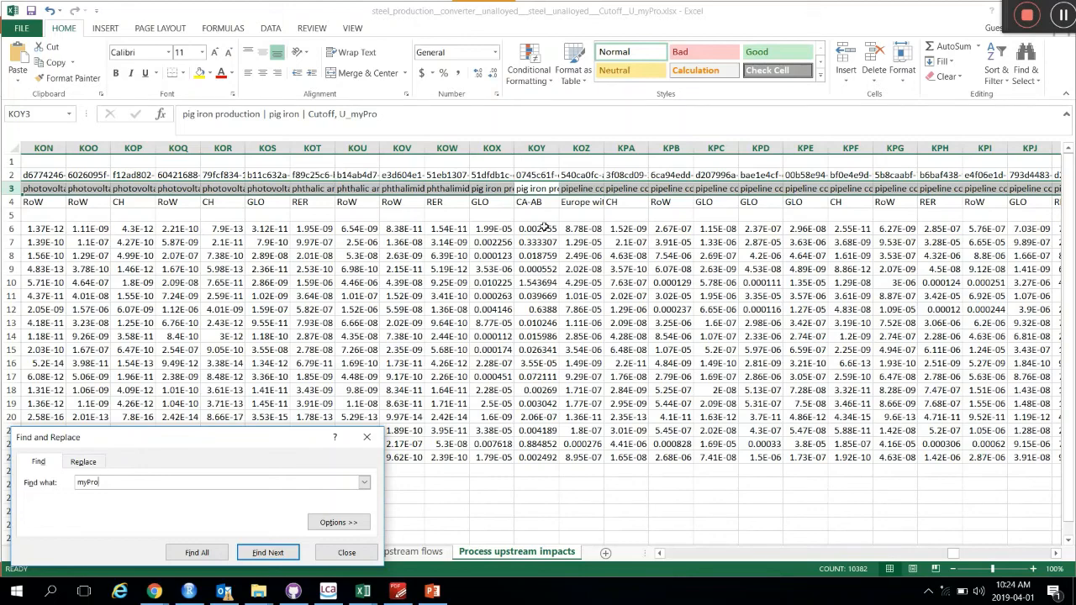
Switch to openLCA, view the contribution tree of the steel production results and collapse the pig iron production branch.
{"action": "left_click", "coordinate": [327, 594]}
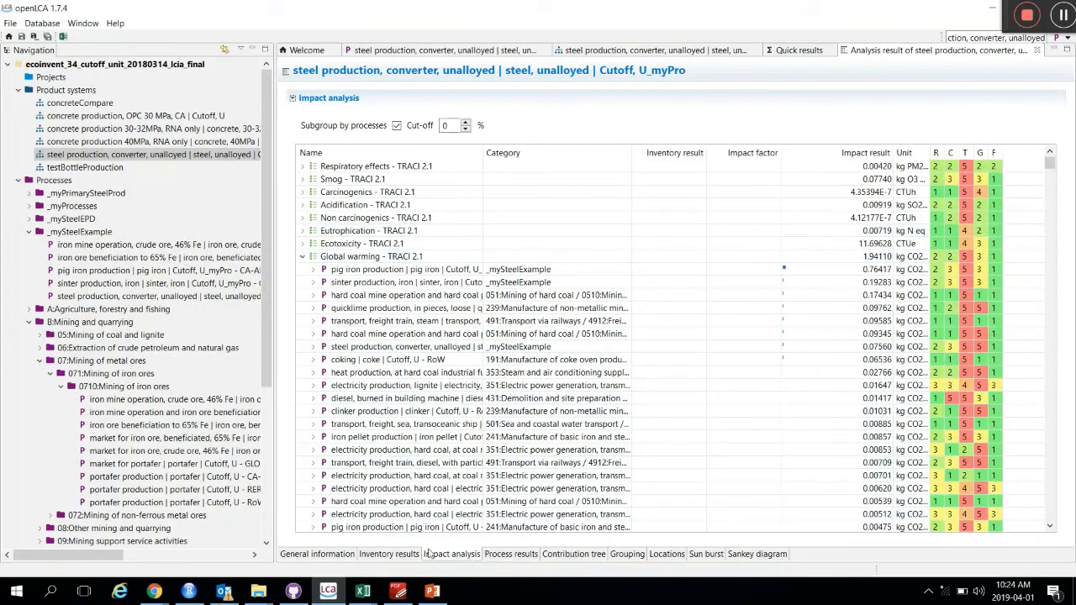
{"action": "left_click", "coordinate": [559, 556]}
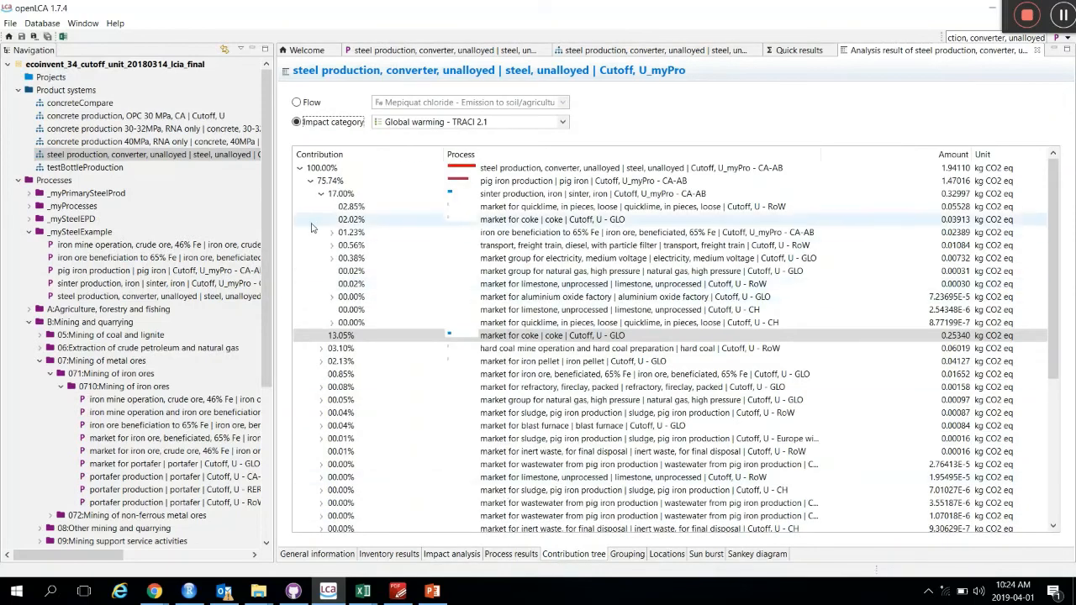
{"action": "left_click", "coordinate": [310, 180]}
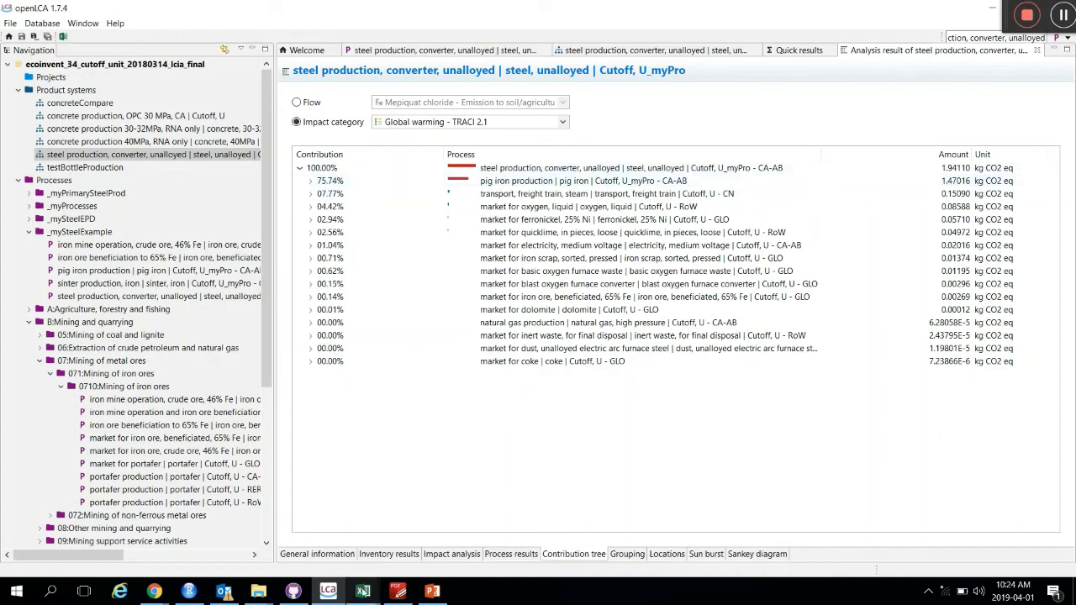
Switch to PowerPoint and return to the Part 3a slide on the Excel output tabs.
{"action": "mouse_move", "coordinate": [363, 591]}
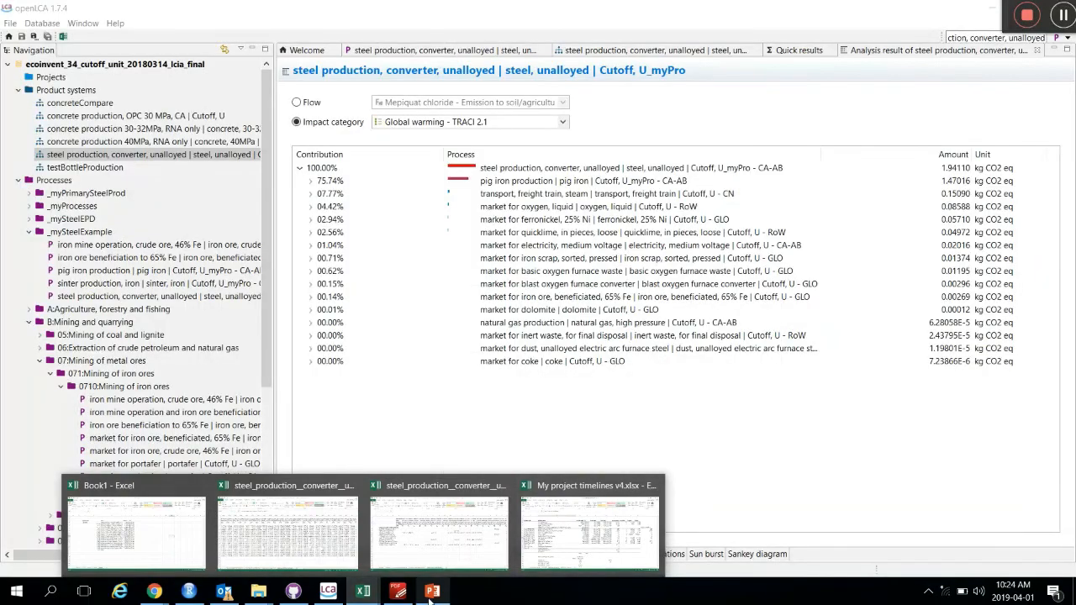
{"action": "left_click", "coordinate": [432, 592]}
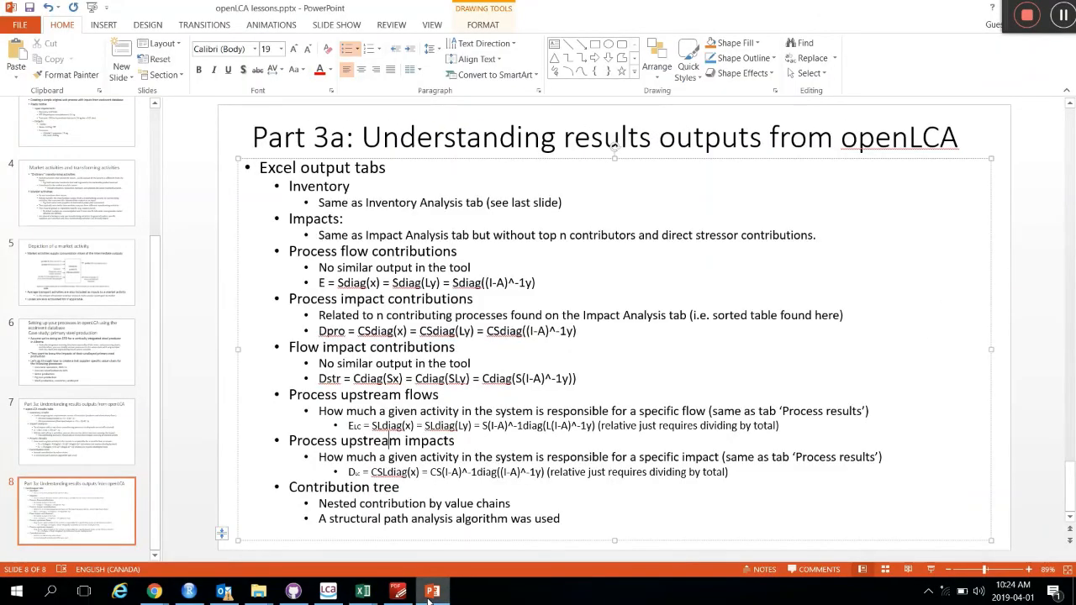